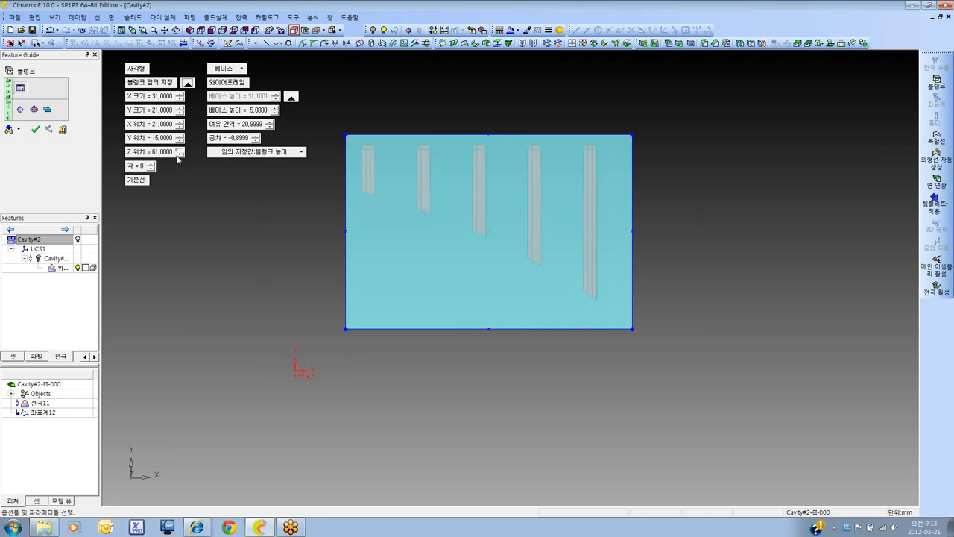
Center the rectangular blank automatically over the five ribs and expand its size to X 36 and Y 27 mm
{"action": "left_click", "coordinate": [21, 112]}
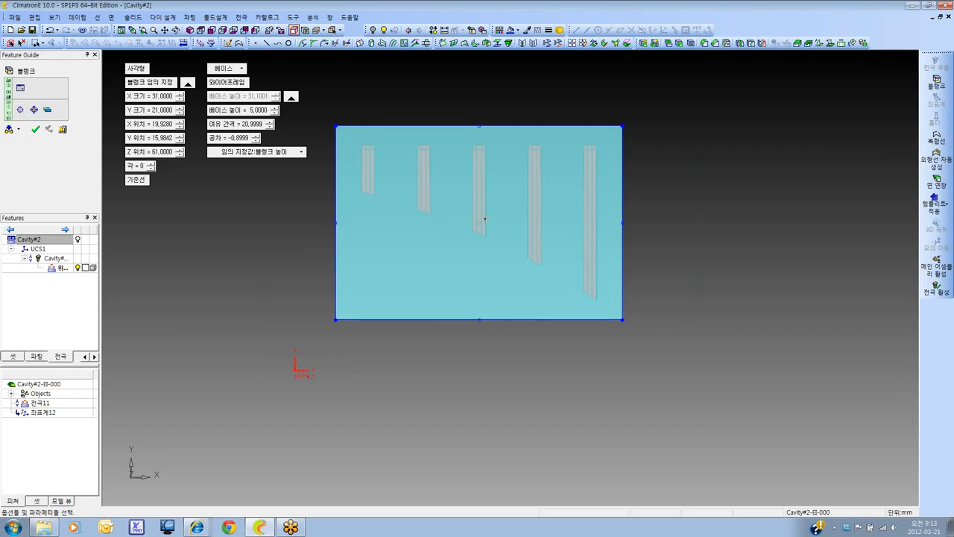
{"action": "left_click", "coordinate": [34, 110]}
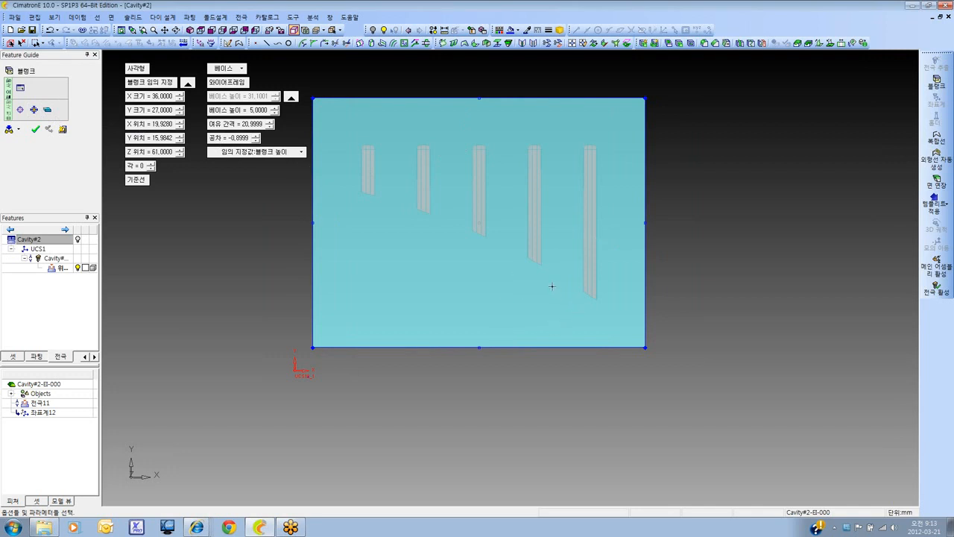
{"action": "left_click_drag", "start_coordinate": [451, 282], "coordinate": [498, 210], "text": "ctrl"}
{"action": "scroll", "coordinate": [498, 209], "scroll_direction": "down", "scroll_amount": 2}
{"action": "middle_click_drag", "start_coordinate": [488, 358], "coordinate": [480, 287], "text": "ctrl"}
{"action": "left_click_drag", "start_coordinate": [481, 287], "coordinate": [494, 269], "text": "ctrl"}
{"action": "scroll", "coordinate": [488, 270], "scroll_direction": "up", "scroll_amount": 1}
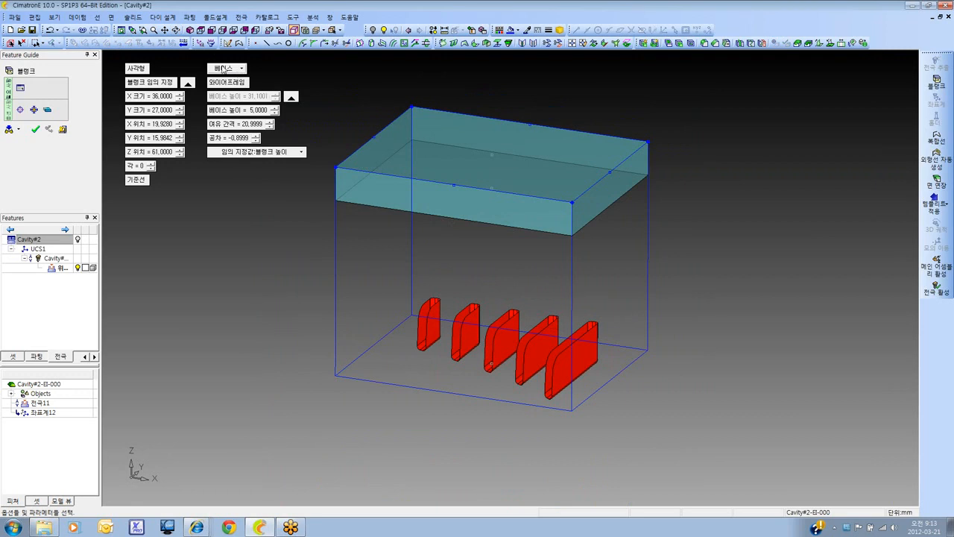
Try the stepped (계단) base type on the blank and return to the plain base type (베이스)
{"action": "left_click", "coordinate": [238, 70]}
{"action": "left_click", "coordinate": [243, 92]}
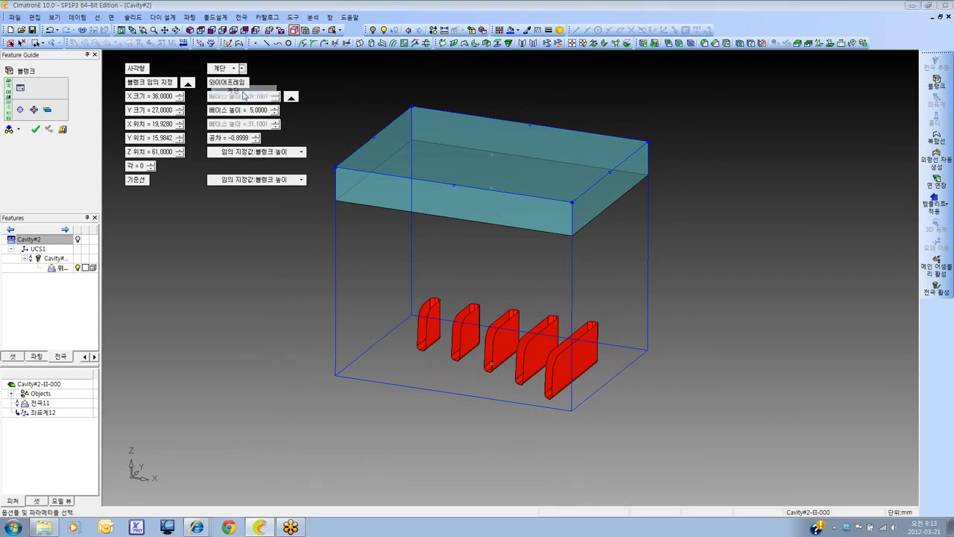
{"action": "left_click", "coordinate": [567, 286]}
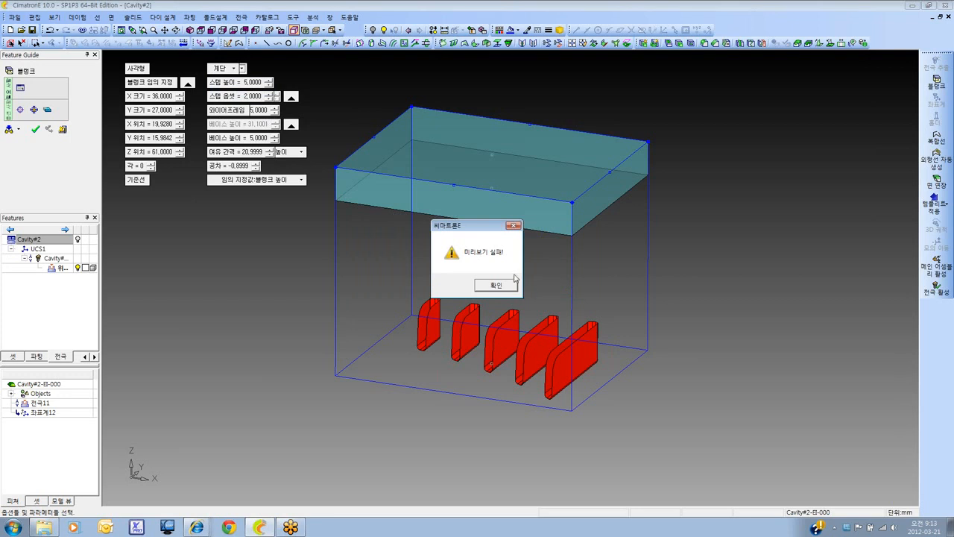
{"action": "left_click", "coordinate": [499, 286]}
{"action": "left_click", "coordinate": [227, 68]}
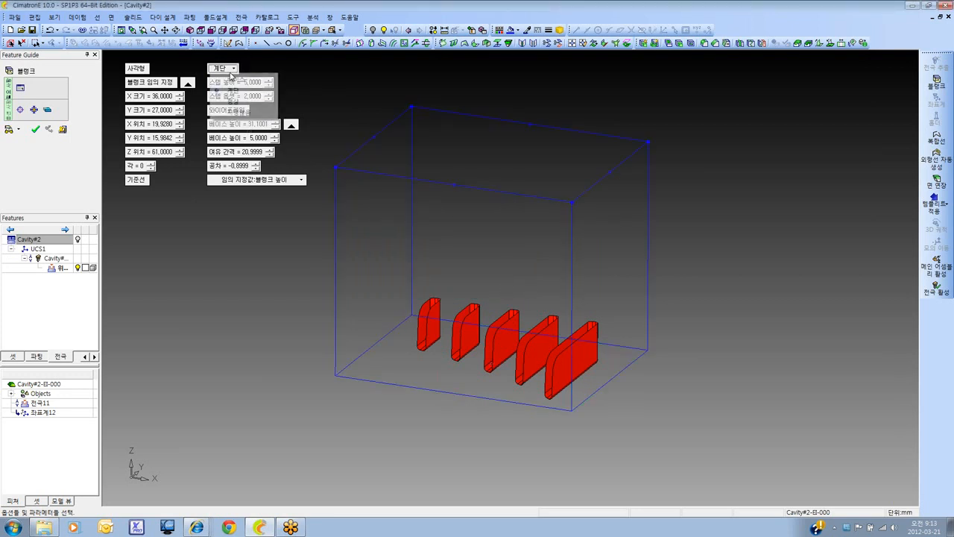
{"action": "left_click", "coordinate": [230, 80]}
Set the blank's base height (베이스 높이) to 10 mm and preview the result
{"action": "left_click", "coordinate": [258, 112]}
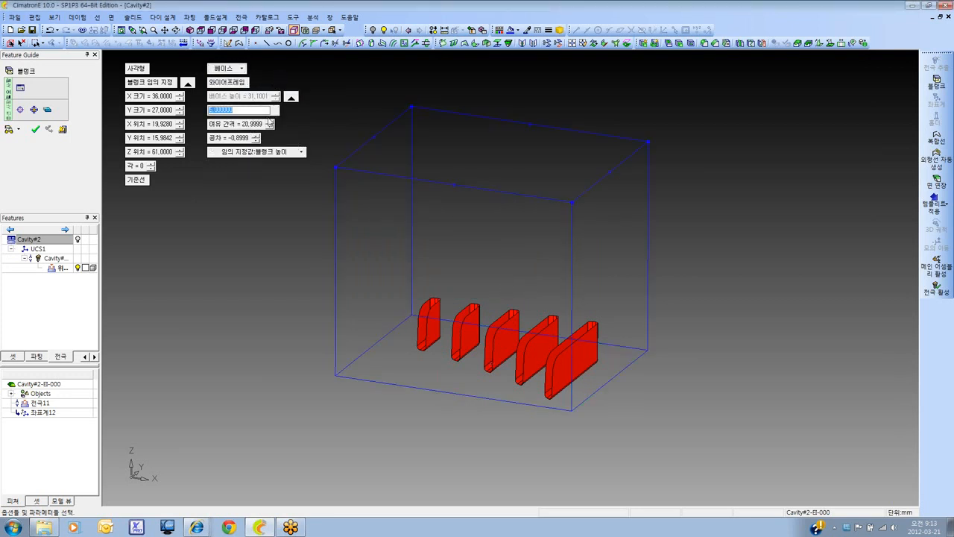
{"action": "type", "text": "10"}
{"action": "key", "text": "Return"}
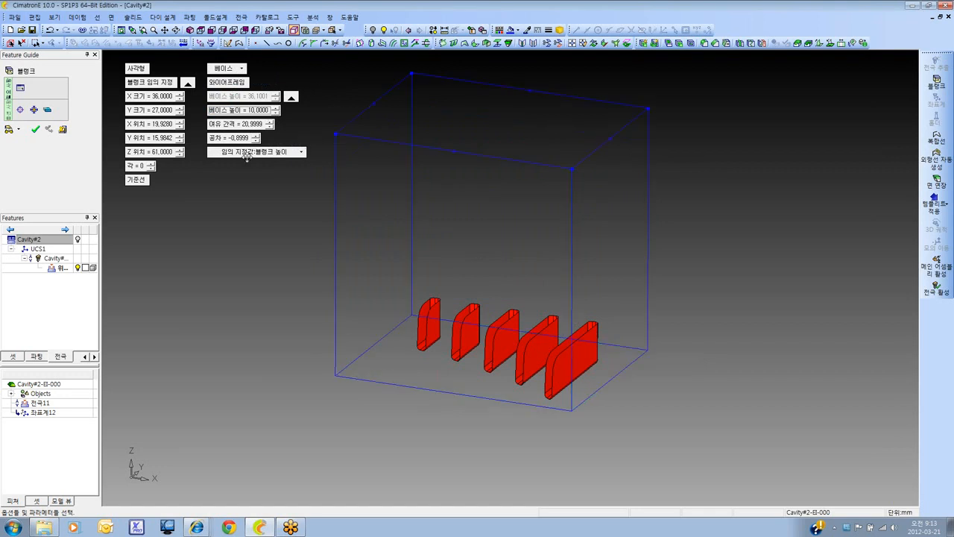
{"action": "left_click", "coordinate": [17, 130]}
{"action": "left_click", "coordinate": [24, 144]}
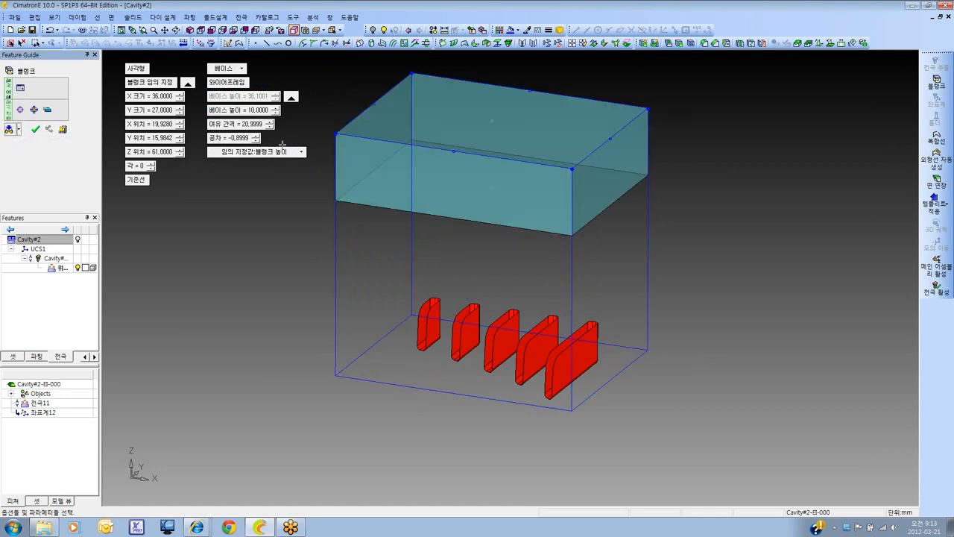
Switch the blank to the stepped (계단) type and adjust its step offset (스텝 옵셋) to 3 mm
{"action": "left_click", "coordinate": [224, 68]}
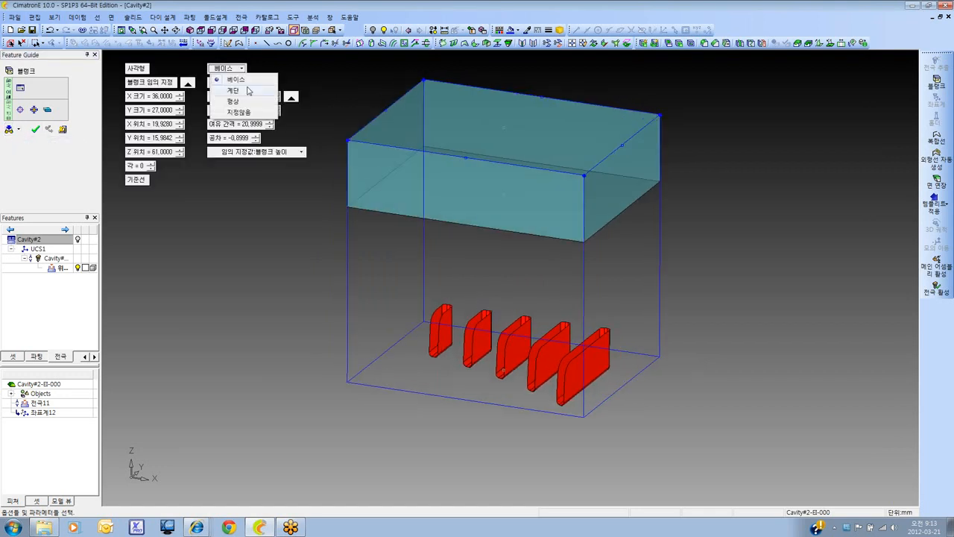
{"action": "left_click", "coordinate": [249, 93]}
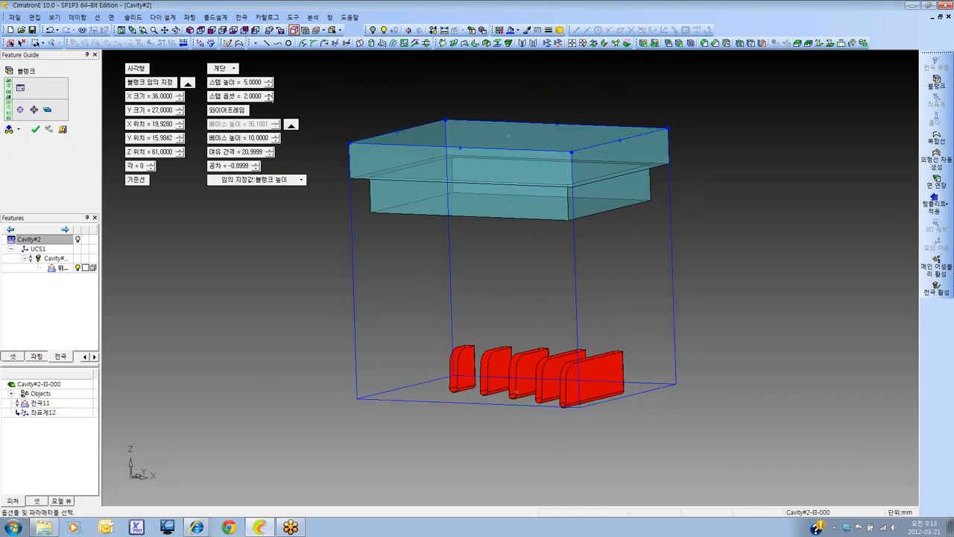
{"action": "left_click", "coordinate": [269, 95]}
{"action": "left_click", "coordinate": [269, 95]}
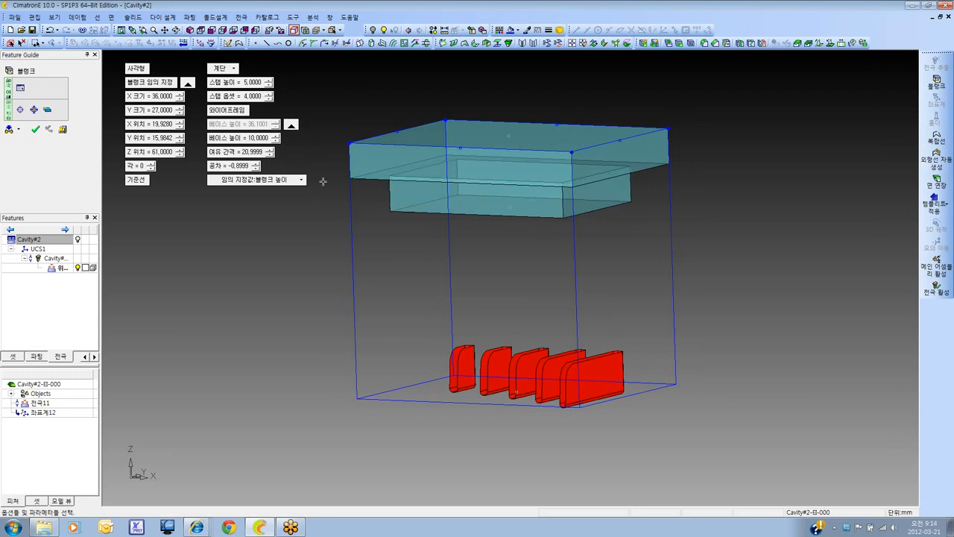
{"action": "left_click", "coordinate": [269, 99]}
{"action": "left_click", "coordinate": [269, 98]}
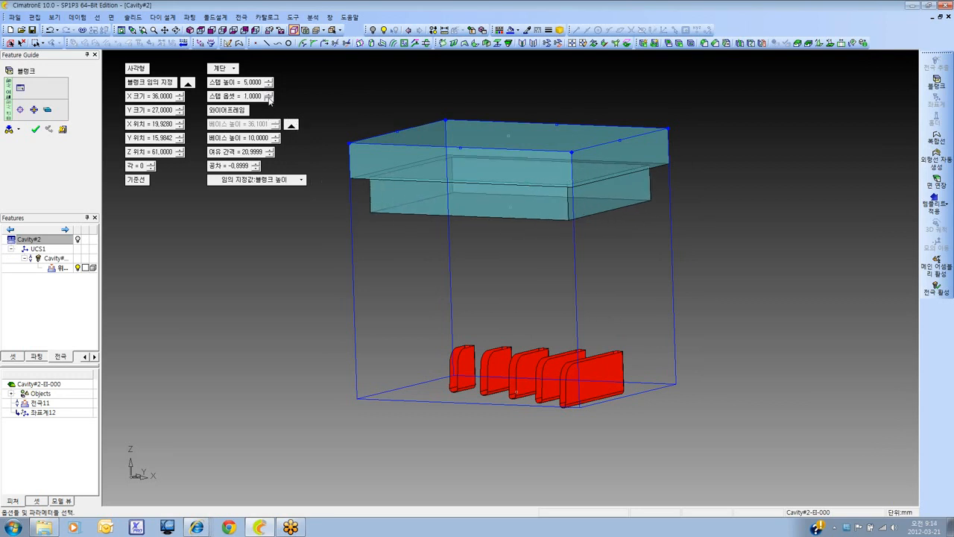
{"action": "left_click", "coordinate": [270, 99]}
{"action": "left_click", "coordinate": [270, 95]}
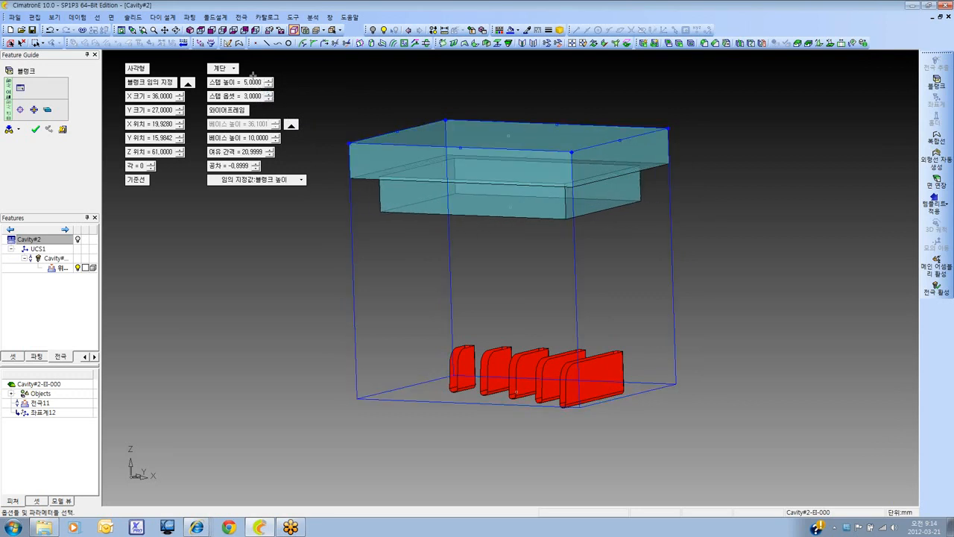
Try different step heights (스텝 높이) for the stepped blank, ending at 6 mm
{"action": "left_click", "coordinate": [270, 81]}
{"action": "left_click", "coordinate": [270, 81]}
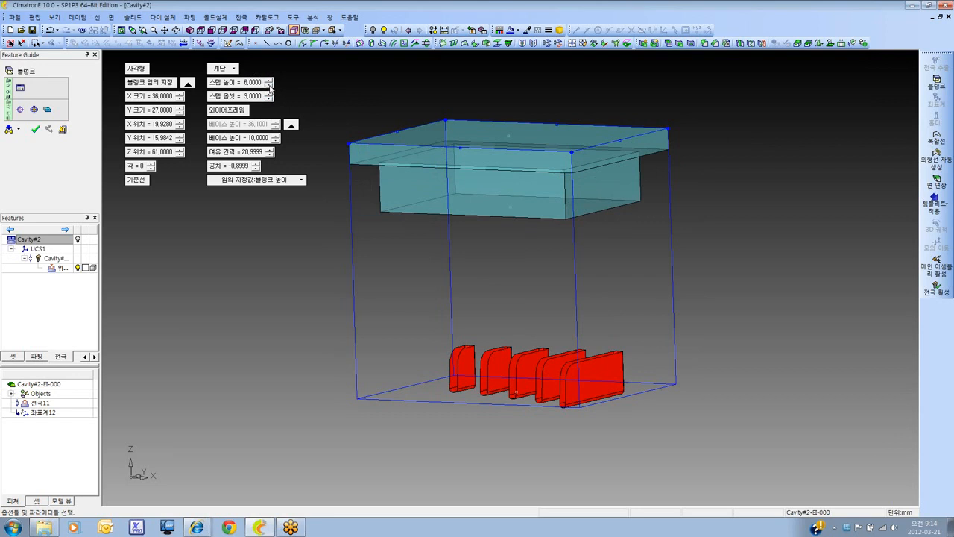
{"action": "left_click", "coordinate": [270, 85]}
{"action": "left_click", "coordinate": [270, 85]}
{"action": "left_click", "coordinate": [270, 85]}
{"action": "left_click", "coordinate": [270, 80]}
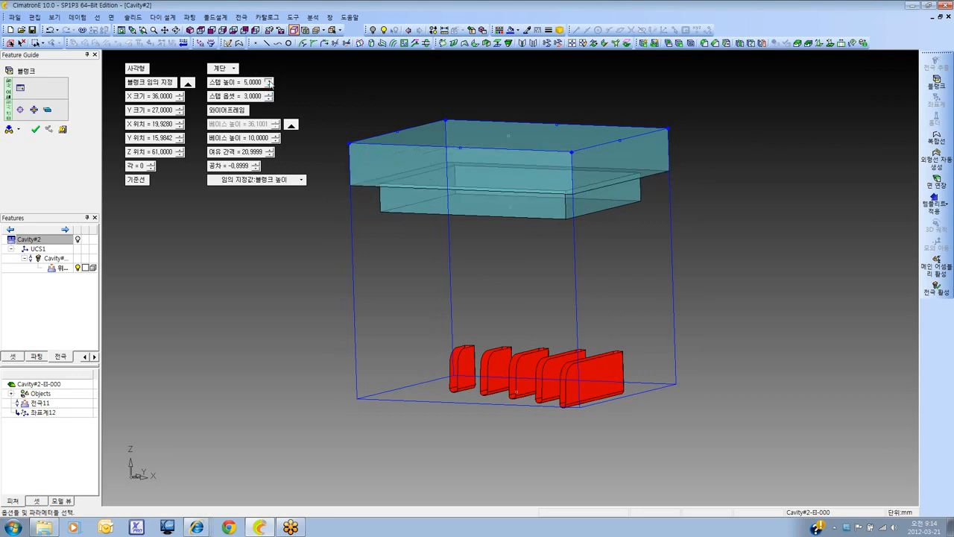
{"action": "left_click", "coordinate": [269, 80]}
{"action": "left_click", "coordinate": [270, 80]}
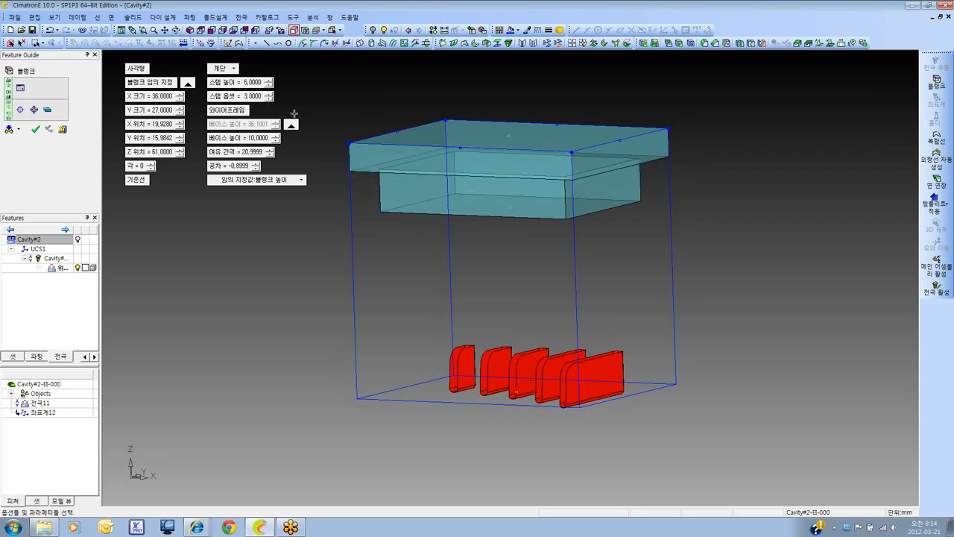
Switch the blank to the shape-following (형상) type and show the Cavity#2 part to inspect it against the blank
{"action": "left_click", "coordinate": [223, 69]}
{"action": "left_click", "coordinate": [252, 101]}
{"action": "left_click", "coordinate": [77, 239]}
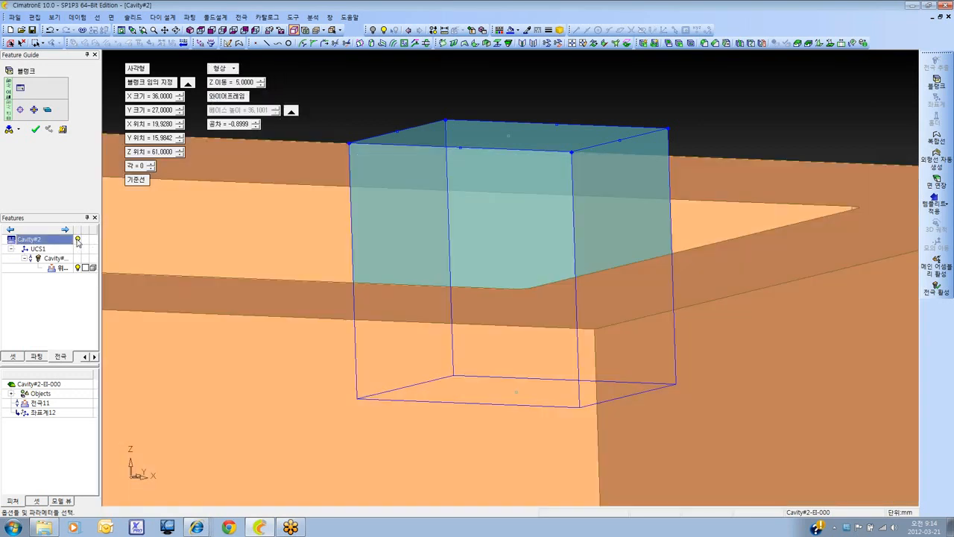
{"action": "left_click", "coordinate": [174, 31]}
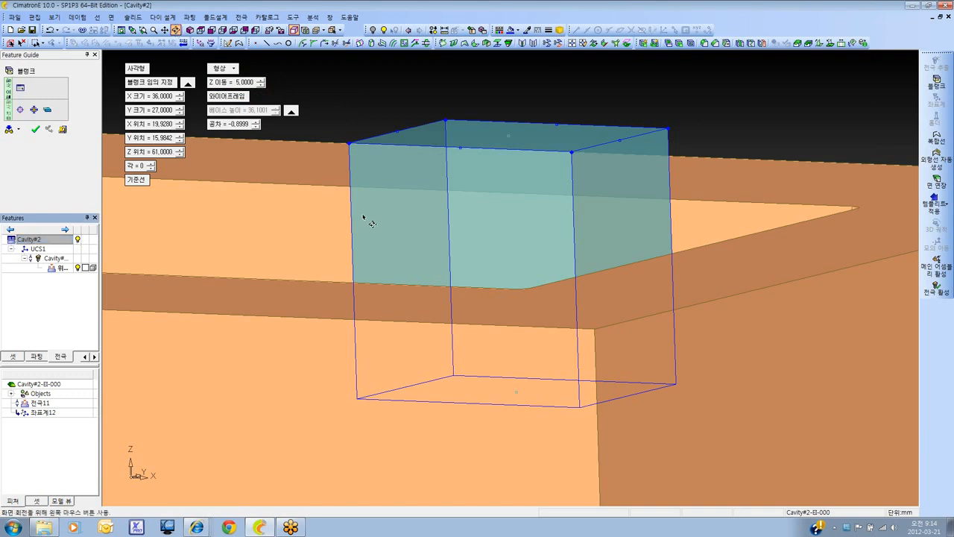
{"action": "left_click_drag", "start_coordinate": [365, 217], "coordinate": [482, 317]}
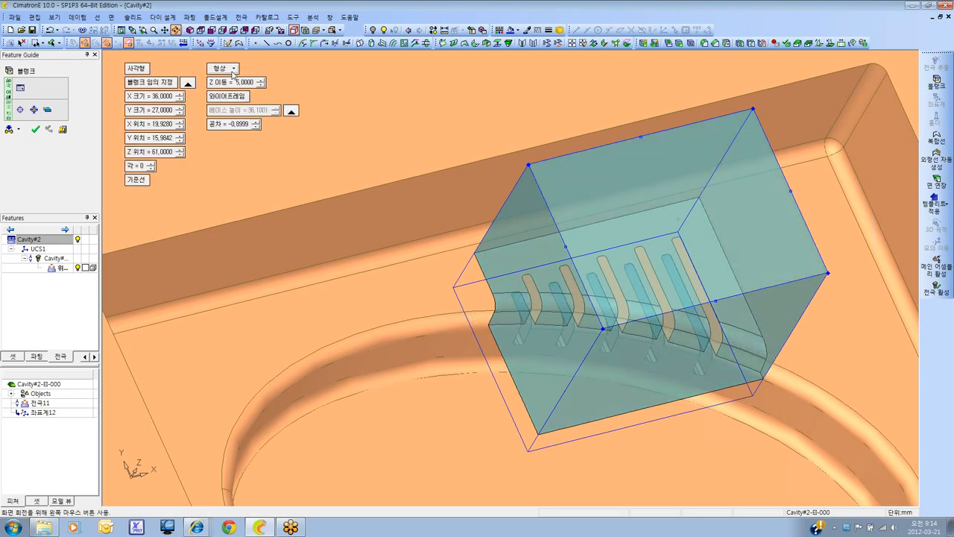
Try the unspecified (지정않음) type on the blank and inspect it within the cavity
{"action": "left_click", "coordinate": [223, 68]}
{"action": "left_click", "coordinate": [255, 114]}
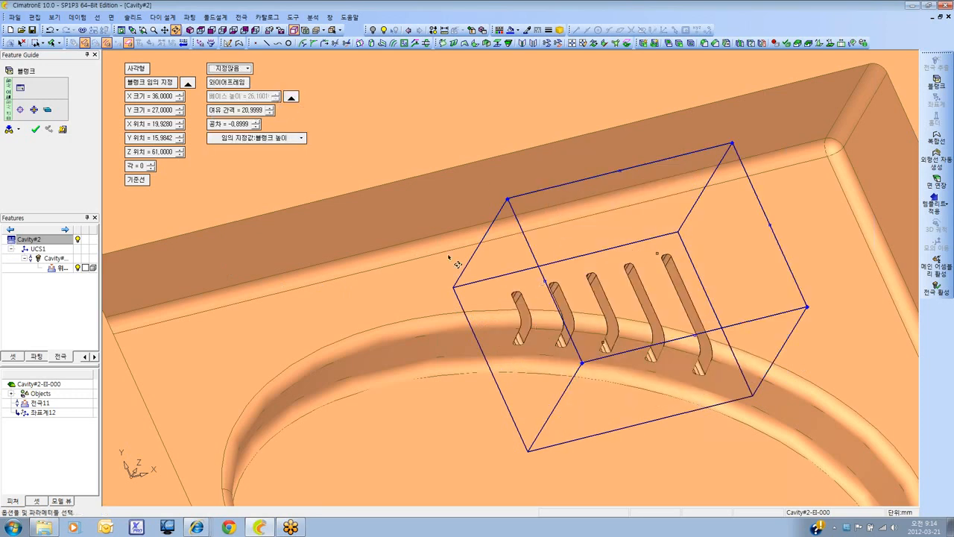
{"action": "left_click_drag", "start_coordinate": [448, 322], "coordinate": [436, 287]}
{"action": "left_click_drag", "start_coordinate": [567, 373], "coordinate": [504, 319], "text": "ctrl"}
Return the blank to the plain base type (베이스) and try lower base heights, finishing at 10 mm
{"action": "left_click", "coordinate": [238, 69]}
{"action": "left_click", "coordinate": [246, 89]}
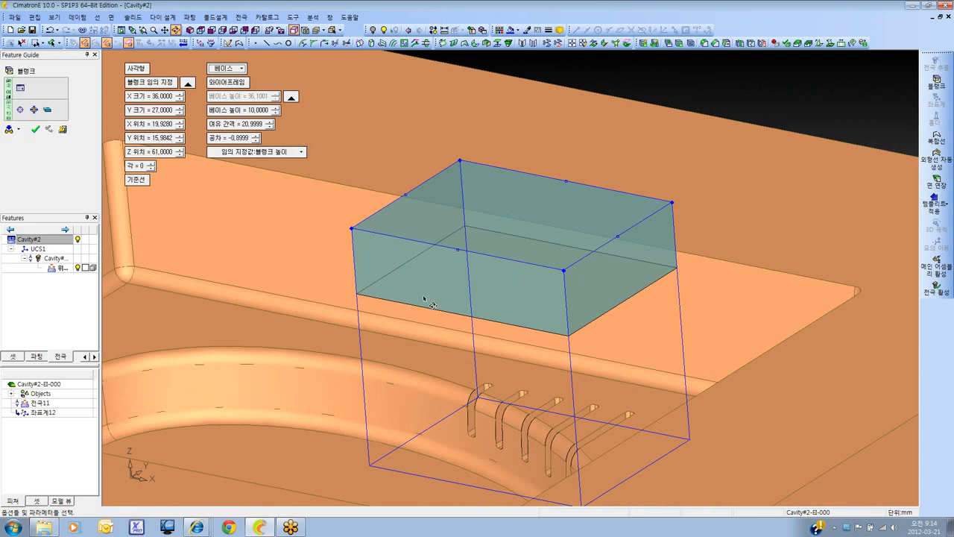
{"action": "left_click", "coordinate": [276, 113]}
{"action": "left_click", "coordinate": [276, 112]}
{"action": "left_click", "coordinate": [276, 113]}
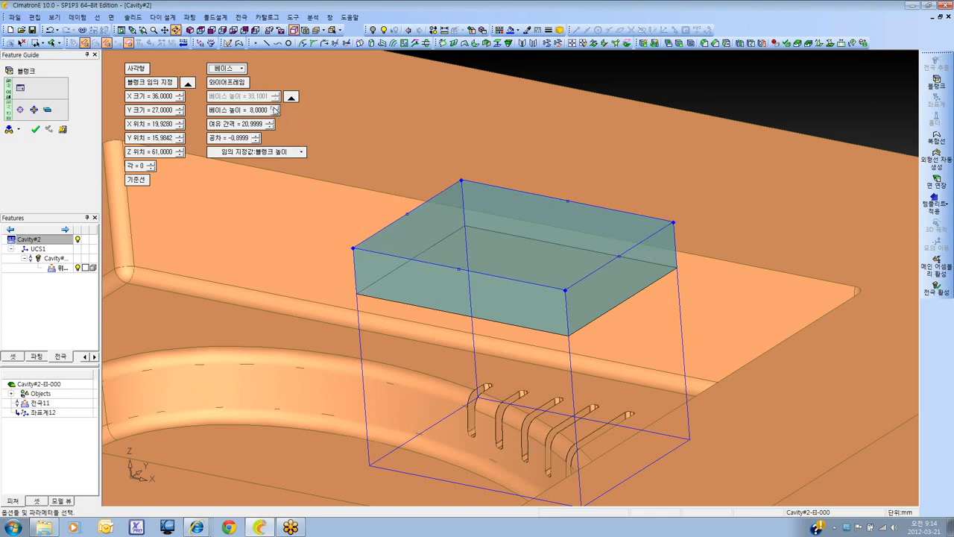
{"action": "left_click", "coordinate": [275, 107]}
{"action": "left_click", "coordinate": [275, 109]}
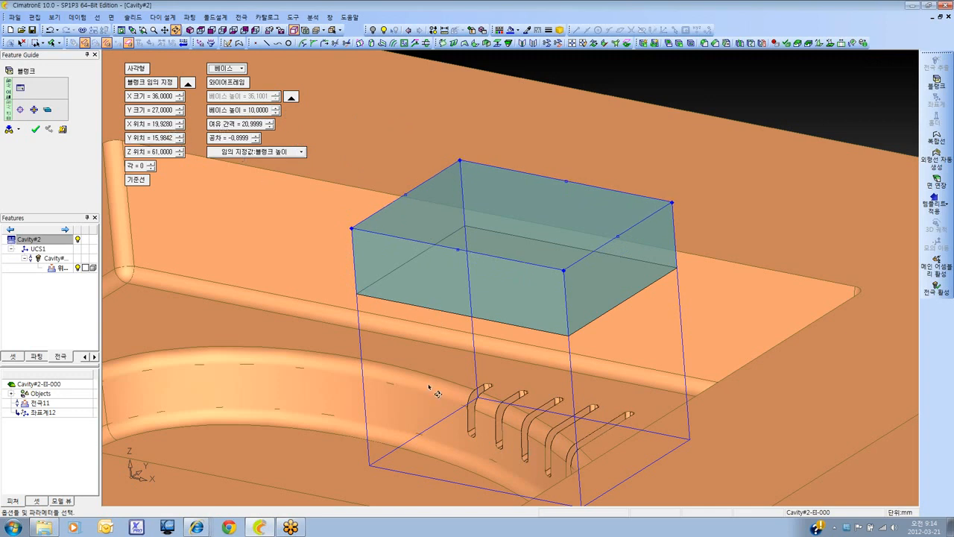
Try a 10 mm clearance (여유 간격) for the blank and finally set it to 20 mm
{"action": "left_click", "coordinate": [259, 124]}
{"action": "type", "text": "10"}
{"action": "key", "text": "Return"}
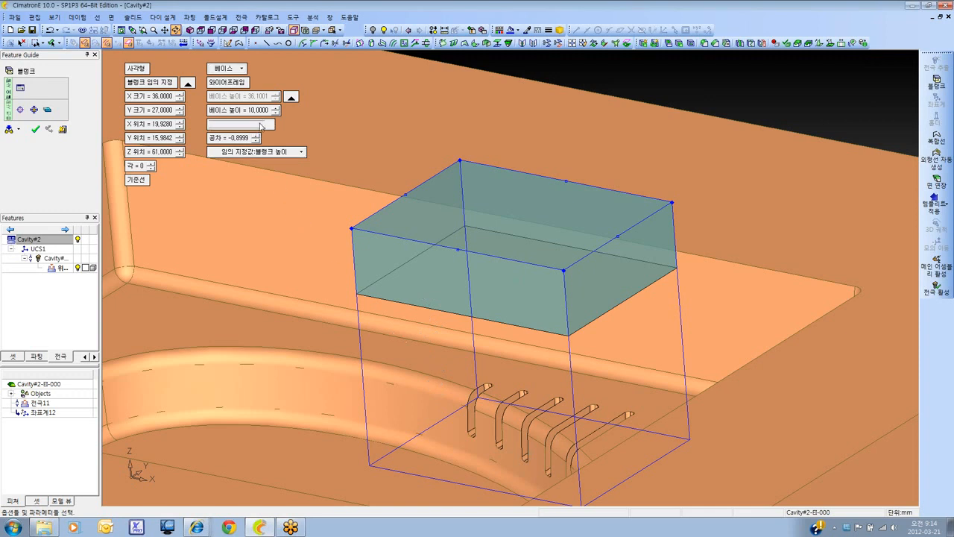
{"action": "left_click", "coordinate": [259, 125]}
{"action": "type", "text": "20"}
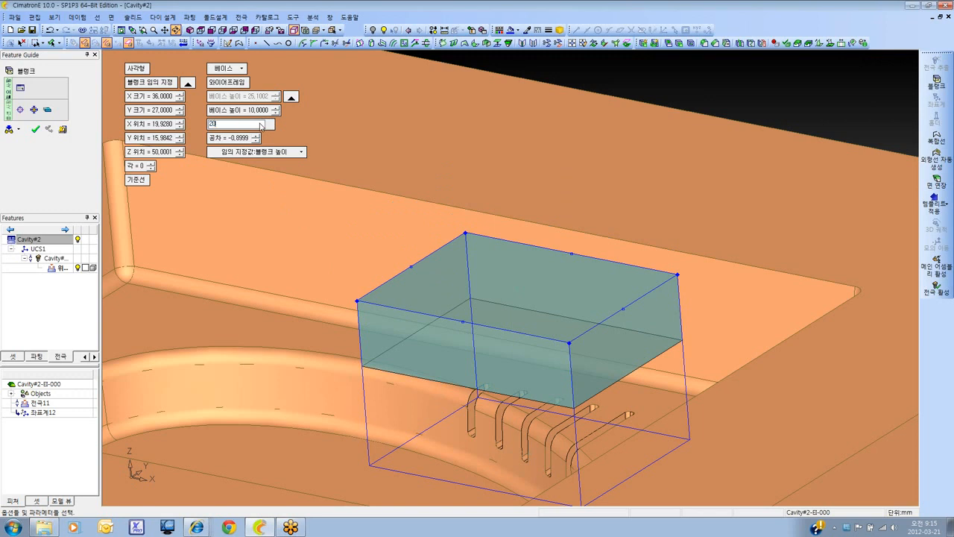
{"action": "key", "text": "Return"}
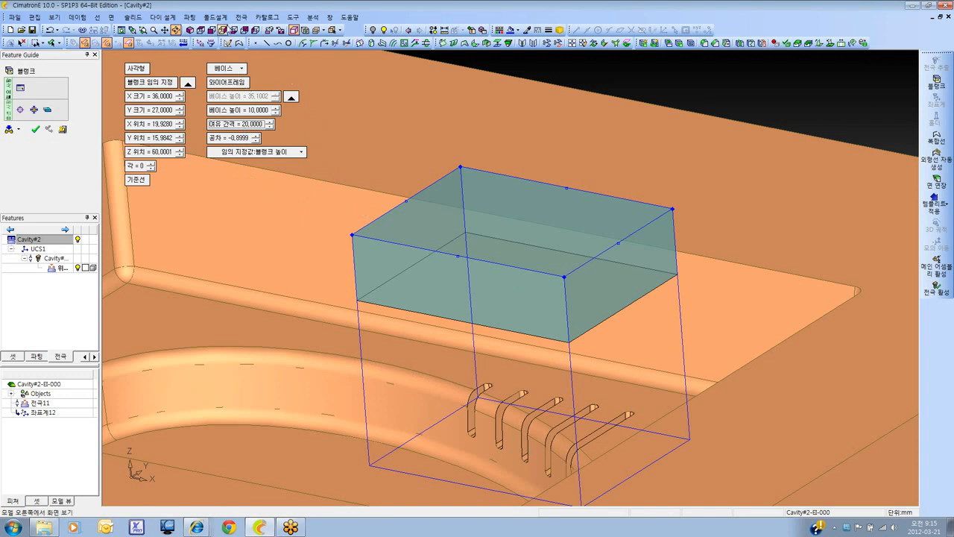
Display the cavity as a wireframe from the front and set the blank's tolerance (공차) to 0 mm
{"action": "left_click", "coordinate": [211, 32]}
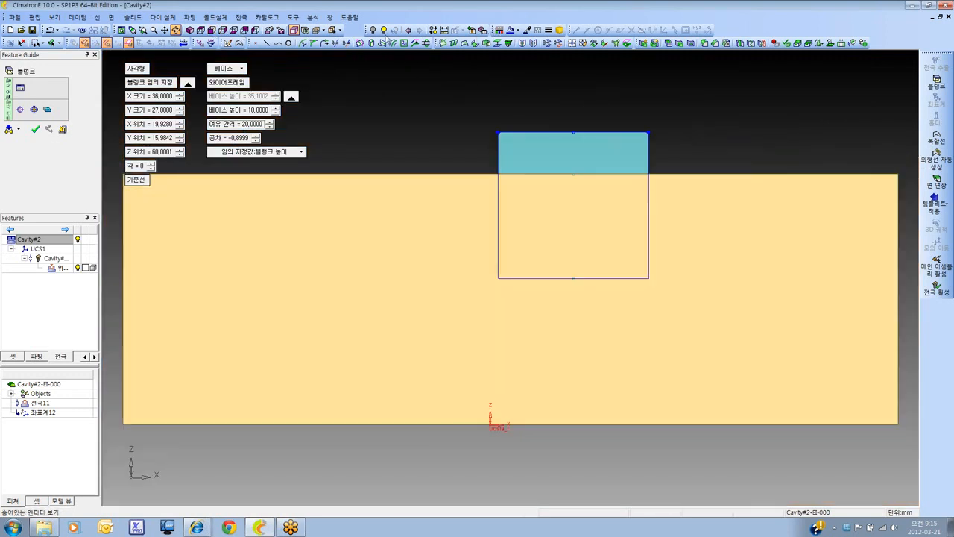
{"action": "left_click", "coordinate": [315, 30]}
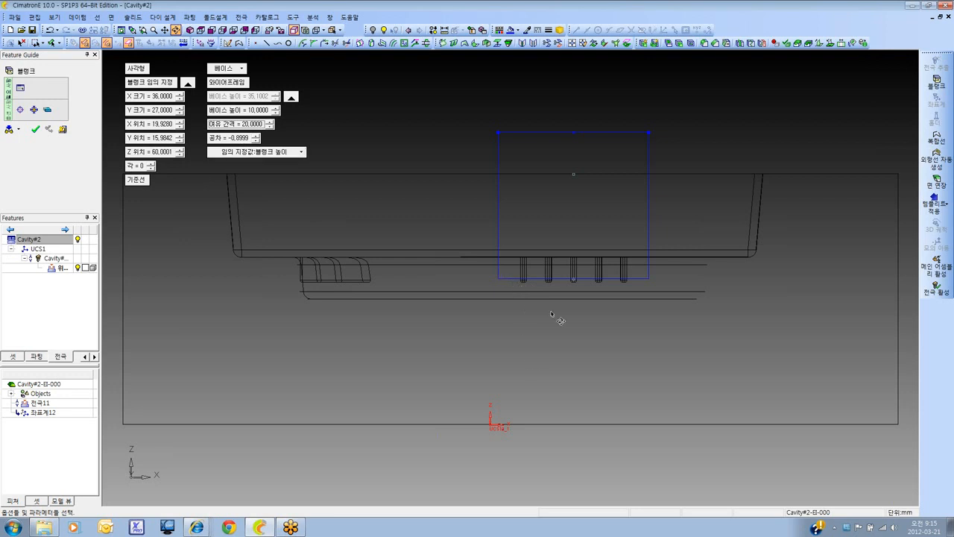
{"action": "scroll", "coordinate": [559, 320], "scroll_direction": "up", "scroll_amount": 3}
{"action": "middle_click_drag", "start_coordinate": [609, 281], "coordinate": [431, 310], "text": "ctrl"}
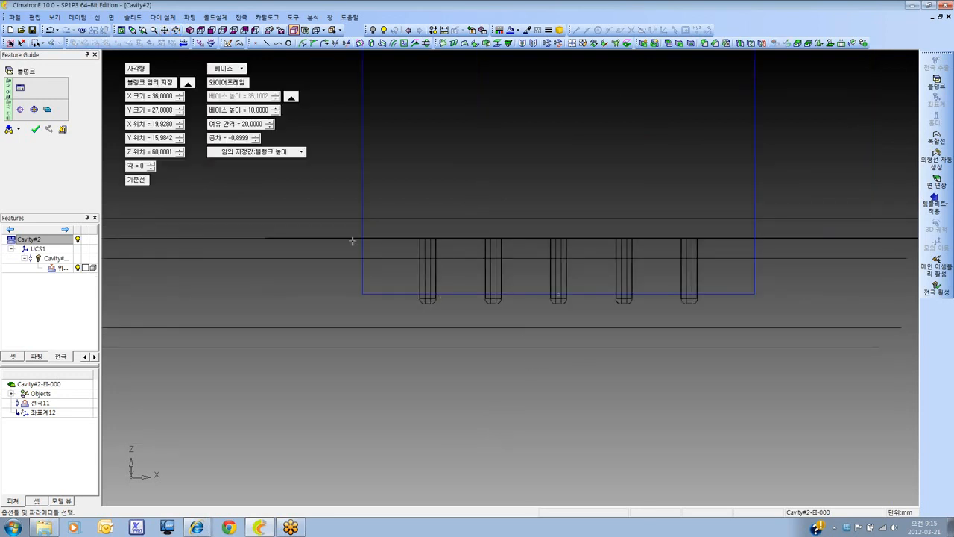
{"action": "left_click", "coordinate": [246, 138]}
{"action": "type", "text": "0."}
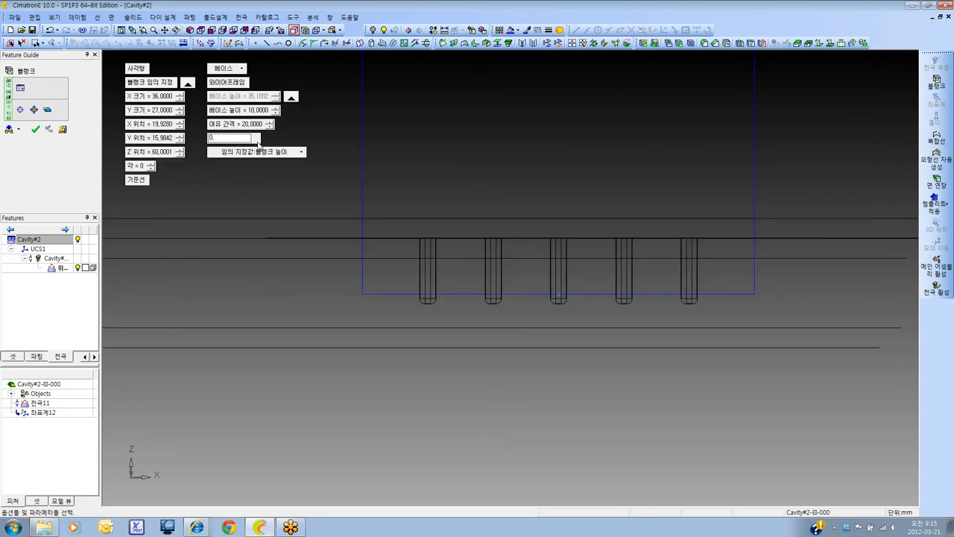
{"action": "key", "text": "Return"}
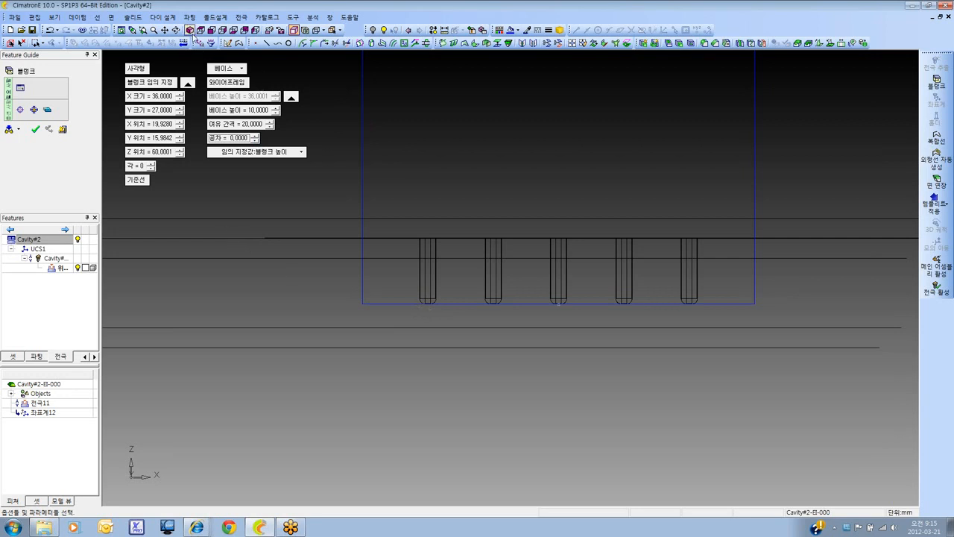
Display the cavity shaded again and inspect the blank above the ribs close up in an isometric view
{"action": "left_click", "coordinate": [316, 31]}
{"action": "left_click", "coordinate": [315, 32]}
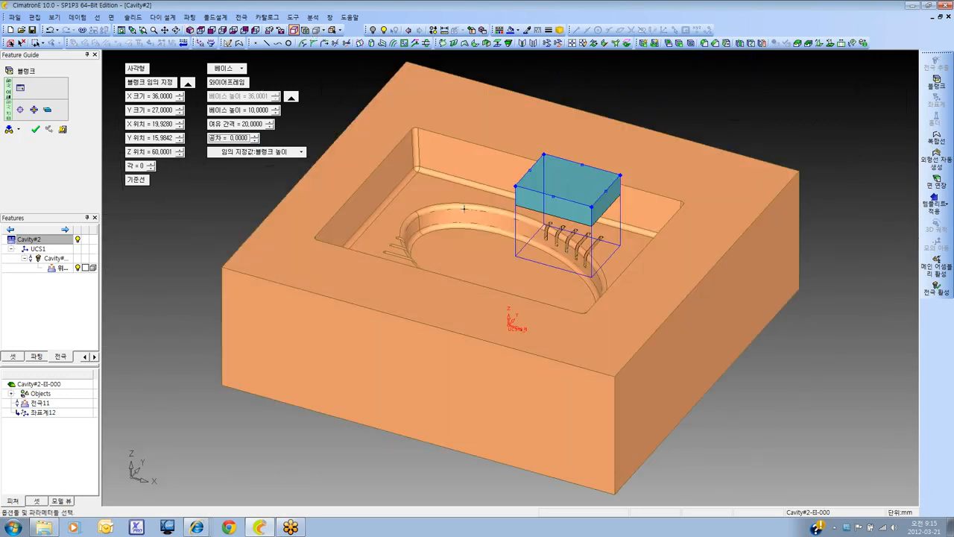
{"action": "right_click_drag", "start_coordinate": [465, 206], "coordinate": [559, 142], "text": "ctrl"}
{"action": "middle_click_drag", "start_coordinate": [559, 142], "coordinate": [453, 305], "text": "ctrl"}
{"action": "right_click_drag", "start_coordinate": [453, 305], "coordinate": [527, 302], "text": "ctrl"}
{"action": "middle_click_drag", "start_coordinate": [527, 302], "coordinate": [512, 287], "text": "ctrl"}
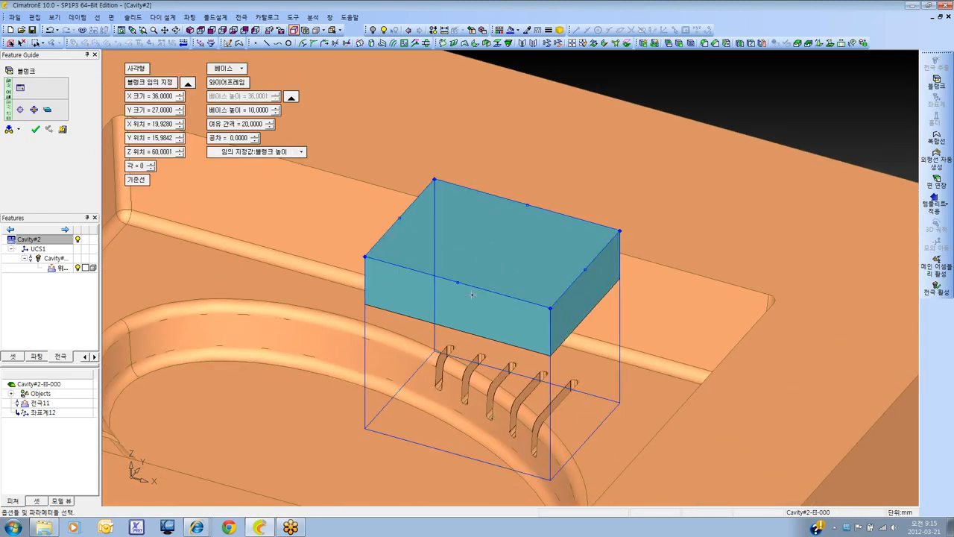
Try a round (라운드) base marking on the blank, finally use a 5 mm chamfer (모따기), and create the blank
{"action": "left_click", "coordinate": [50, 115]}
{"action": "left_click", "coordinate": [48, 113]}
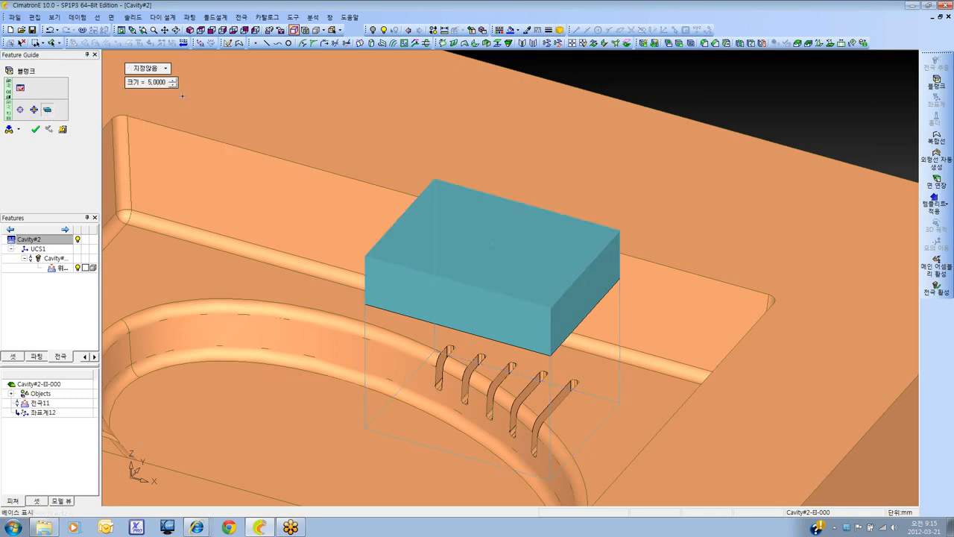
{"action": "left_click", "coordinate": [153, 69]}
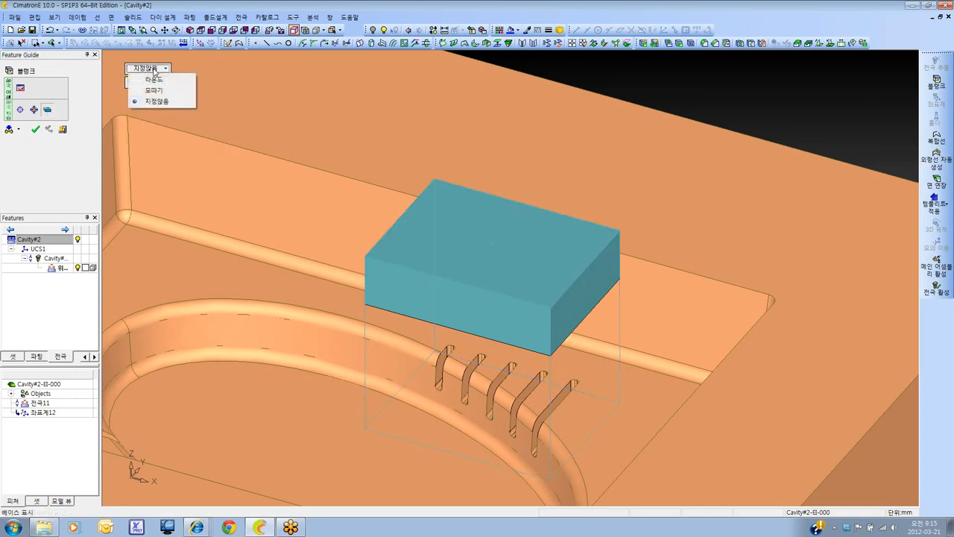
{"action": "left_click", "coordinate": [153, 79]}
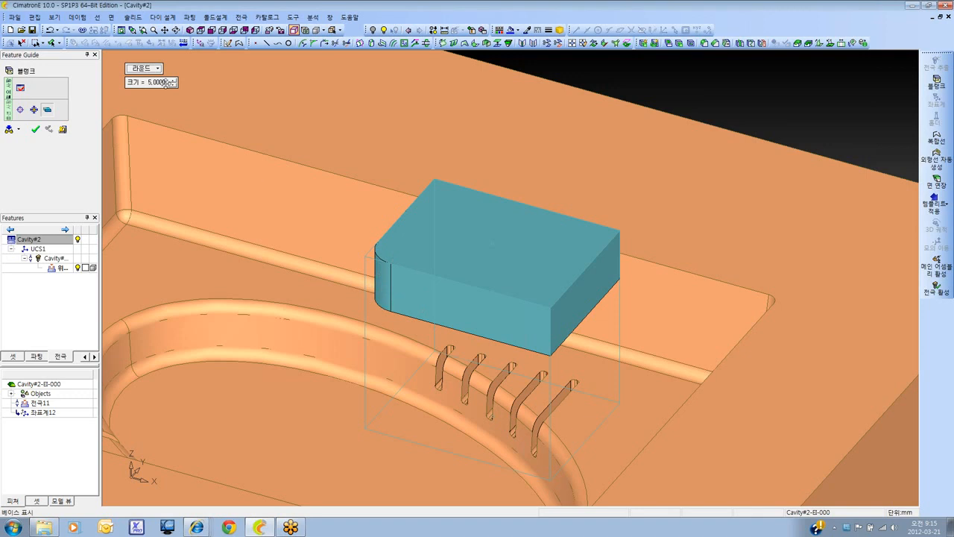
{"action": "left_click", "coordinate": [143, 68]}
{"action": "left_click", "coordinate": [163, 91]}
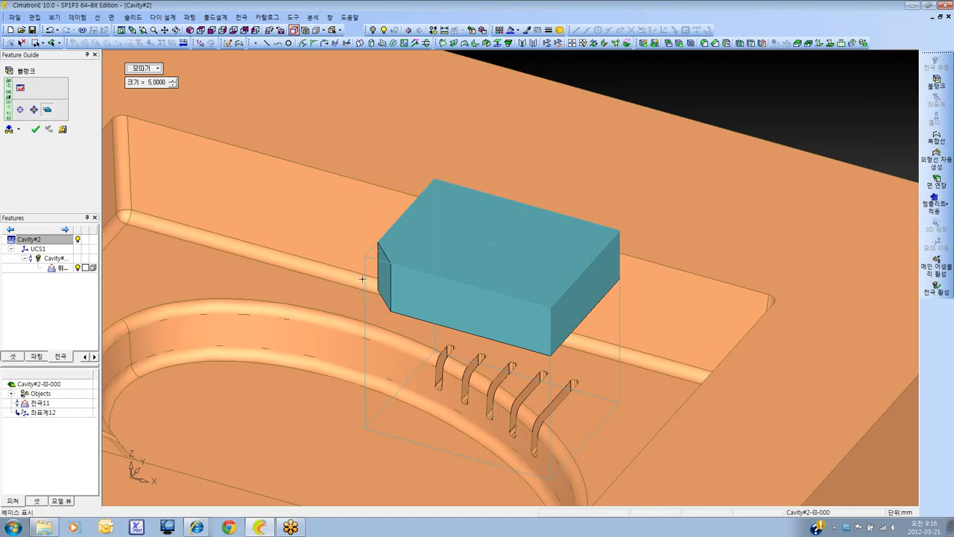
{"action": "left_click", "coordinate": [47, 132]}
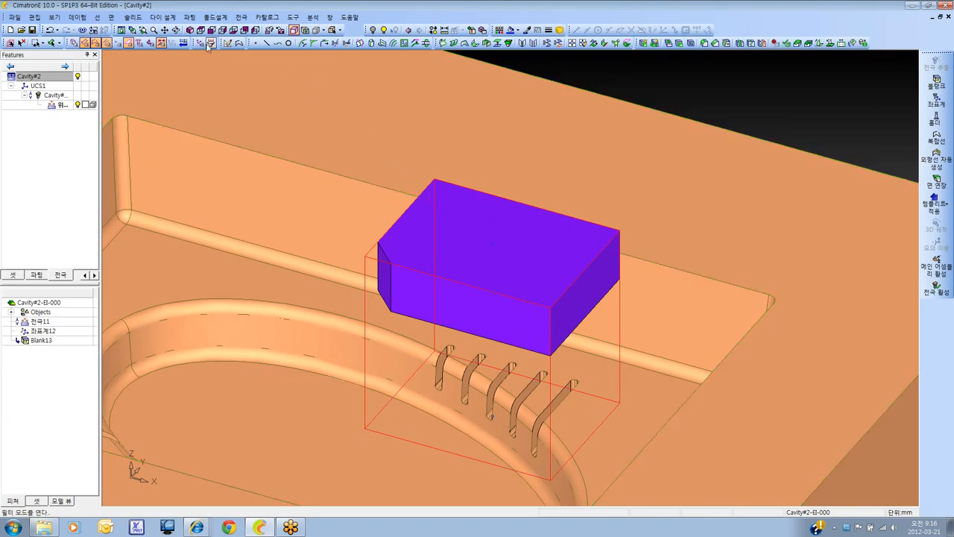
Review the Electrode preferences for Base_Type and Rectangular_Base_Marking, then close them unchanged
{"action": "left_click", "coordinate": [293, 16]}
{"action": "left_click", "coordinate": [328, 190]}
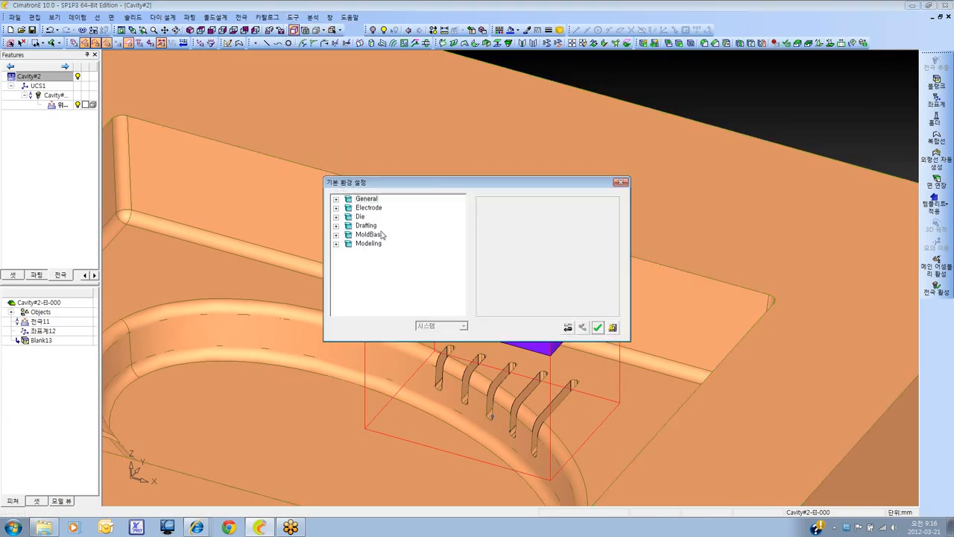
{"action": "left_click", "coordinate": [335, 209]}
{"action": "left_click", "coordinate": [336, 208]}
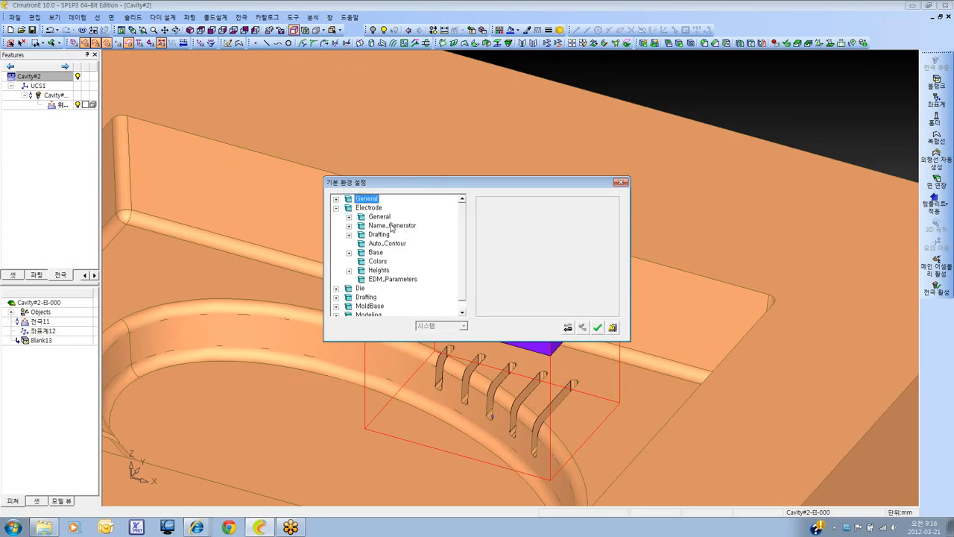
{"action": "left_click", "coordinate": [349, 252]}
{"action": "left_click", "coordinate": [398, 262]}
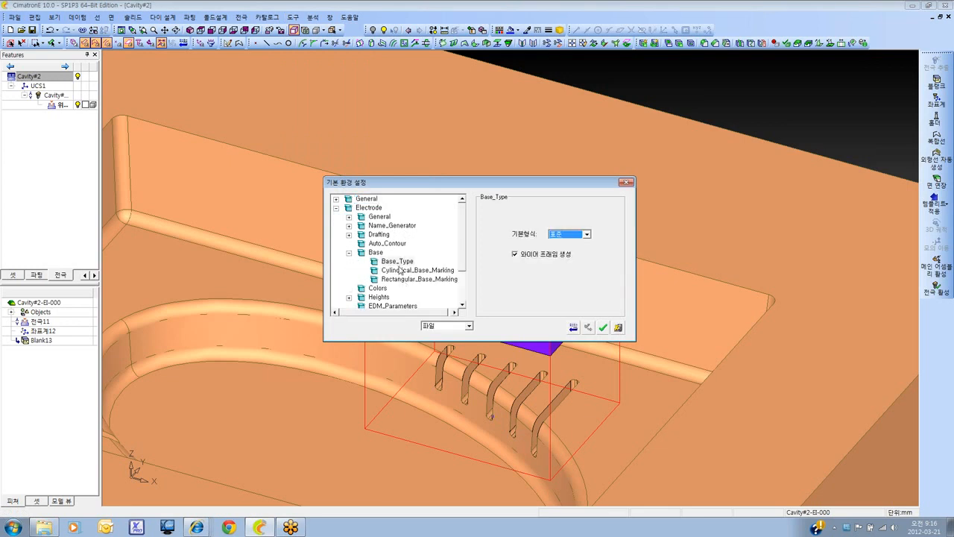
{"action": "left_click", "coordinate": [400, 277]}
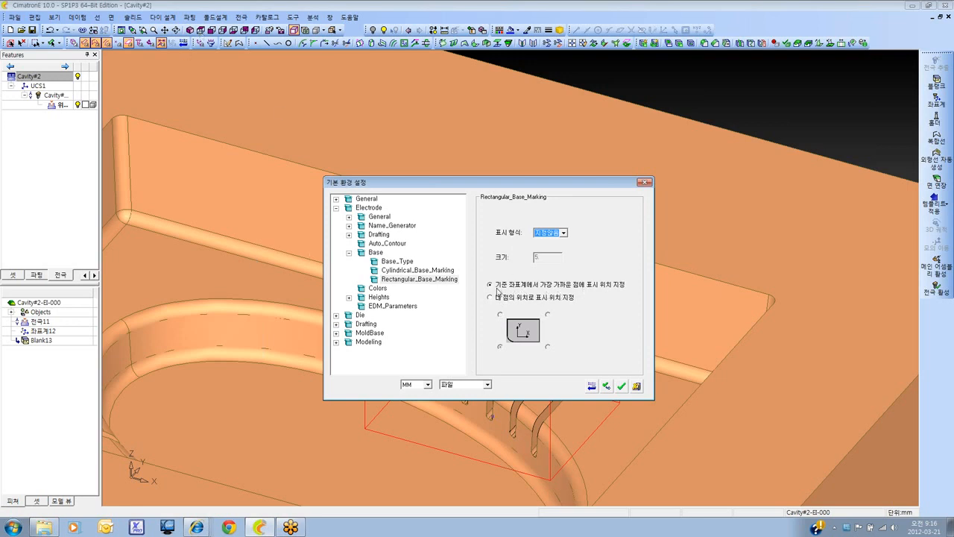
{"action": "left_click", "coordinate": [643, 185]}
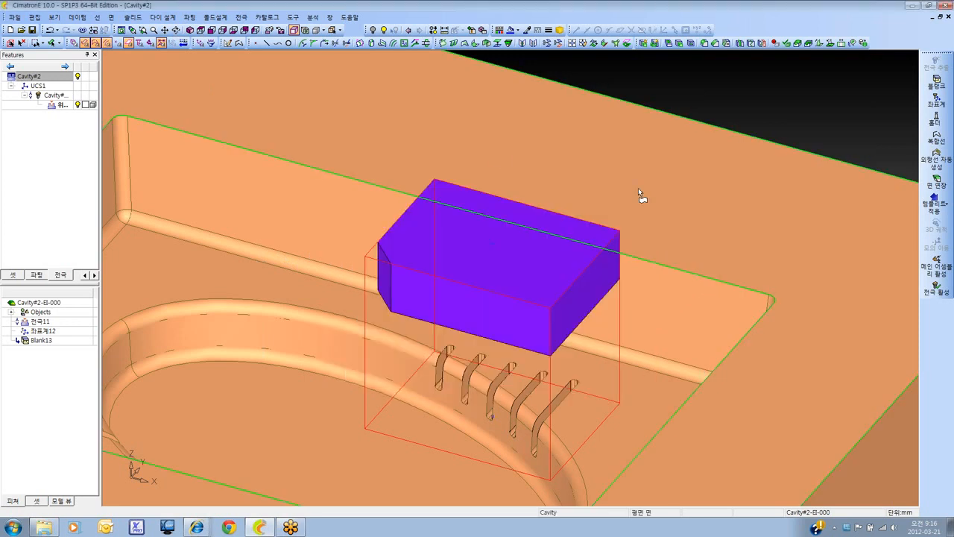
Activate the Cavity#2 main assembly and place a rectangular electrode extraction frame around the three horizontal ribs, seen from above
{"action": "left_click", "coordinate": [200, 31]}
{"action": "left_click", "coordinate": [200, 31]}
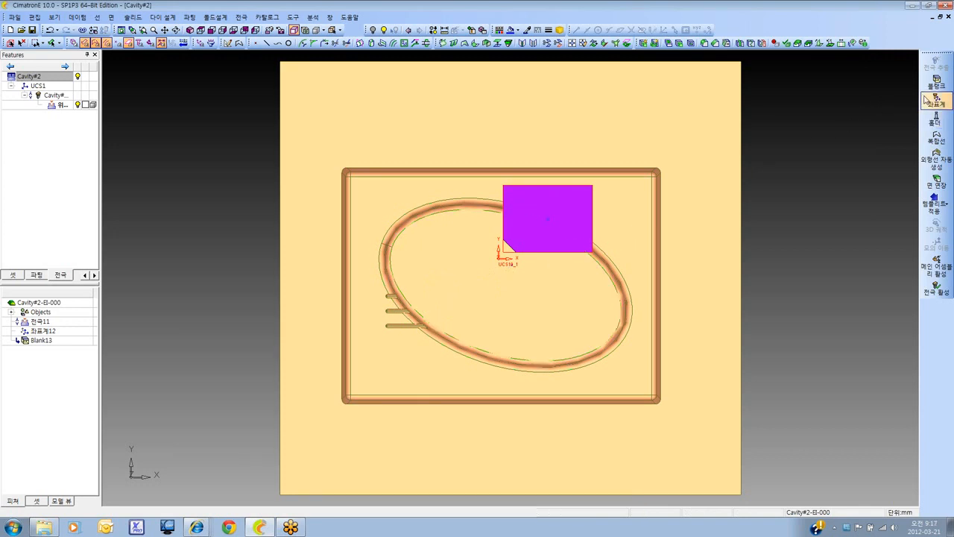
{"action": "double_click", "coordinate": [49, 77]}
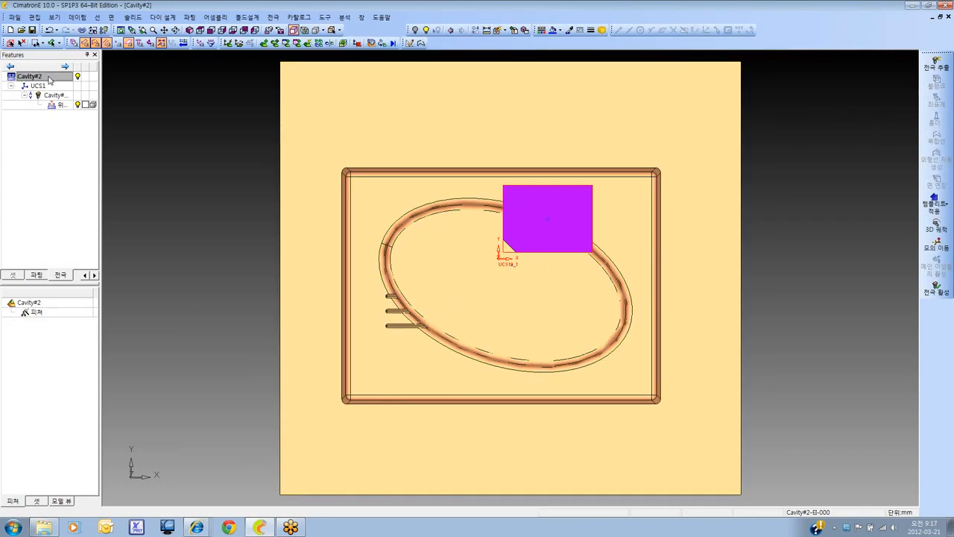
{"action": "left_click", "coordinate": [945, 69]}
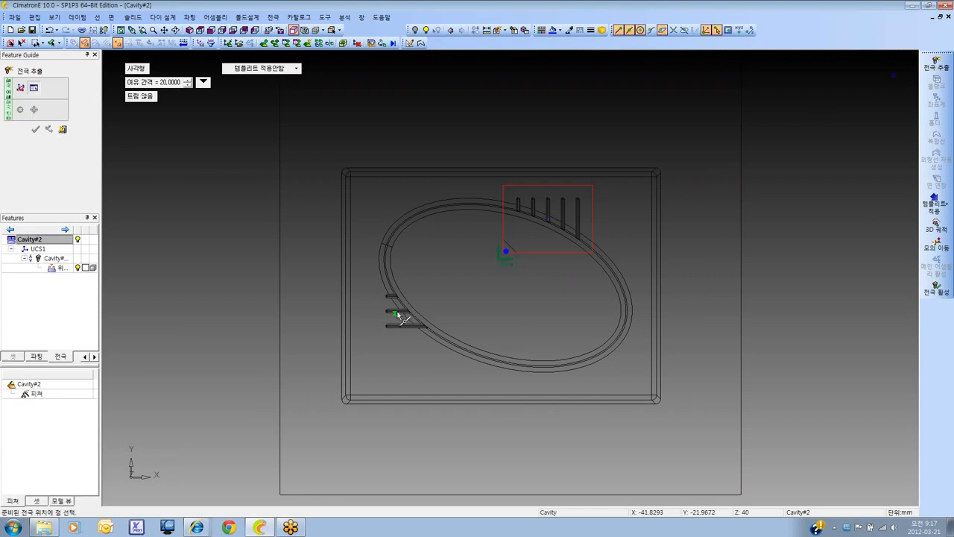
{"action": "left_click", "coordinate": [399, 313]}
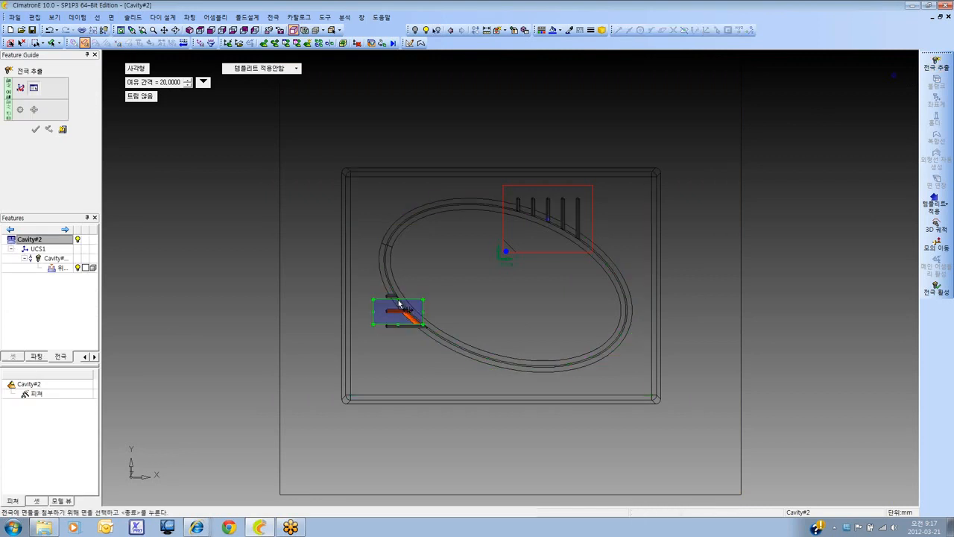
{"action": "left_click_drag", "start_coordinate": [399, 299], "coordinate": [396, 283]}
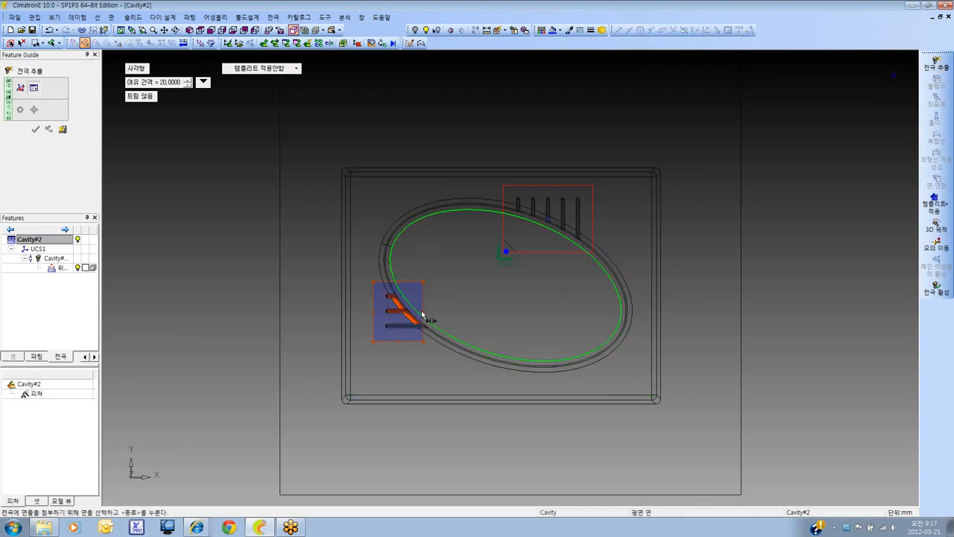
Clear the wrongly selected faces, widen the frame slightly, select the three ribs' faces and extract the electrode
{"action": "left_click", "coordinate": [436, 311]}
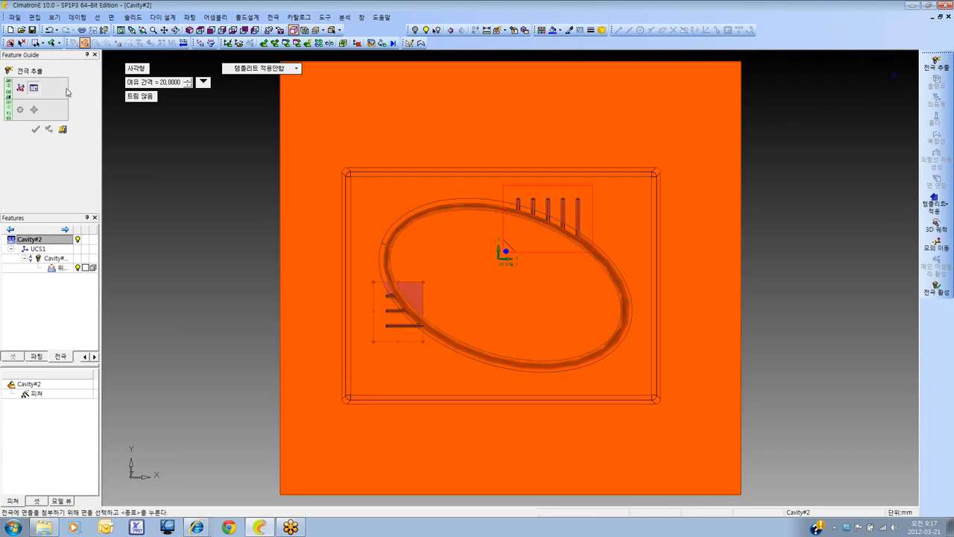
{"action": "left_click", "coordinate": [21, 43]}
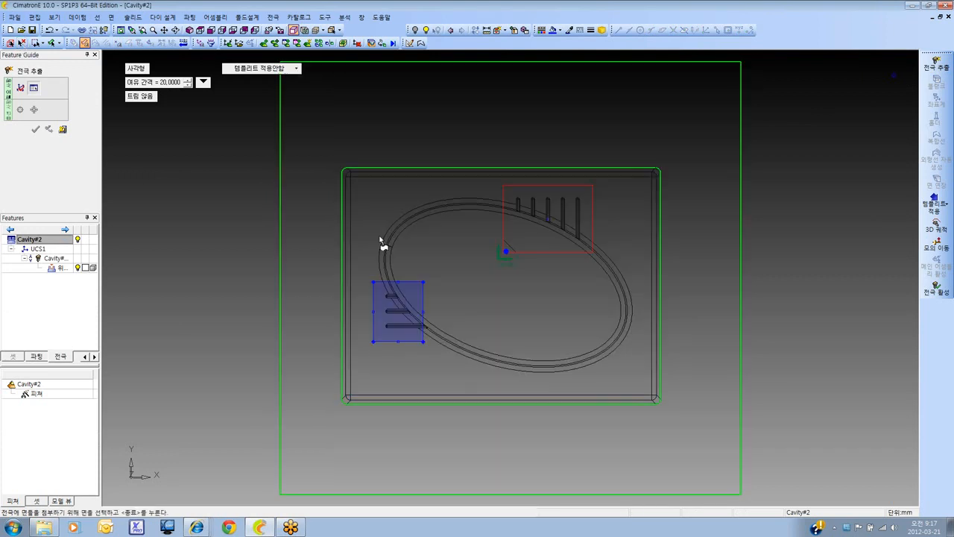
{"action": "left_click_drag", "start_coordinate": [426, 313], "coordinate": [432, 315]}
{"action": "left_click", "coordinate": [411, 322]}
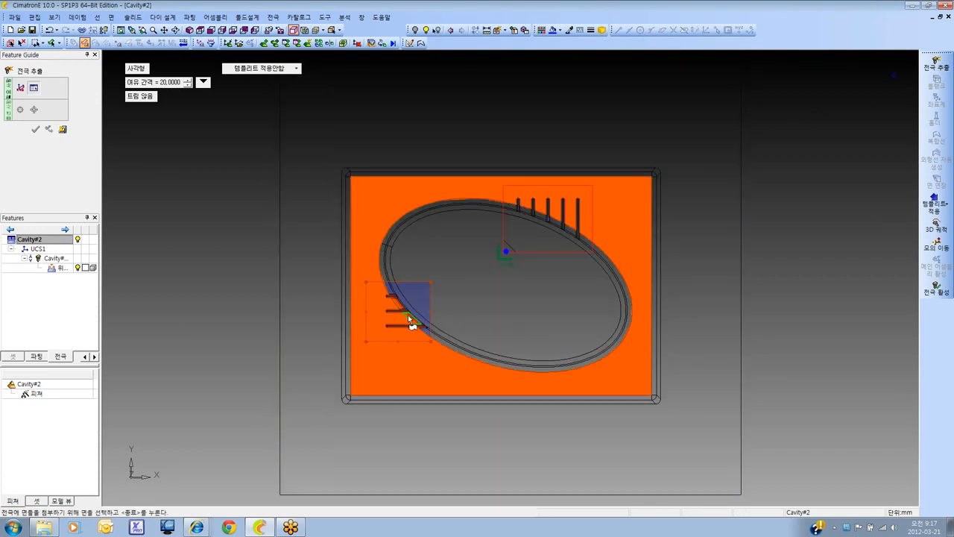
{"action": "left_click", "coordinate": [409, 319]}
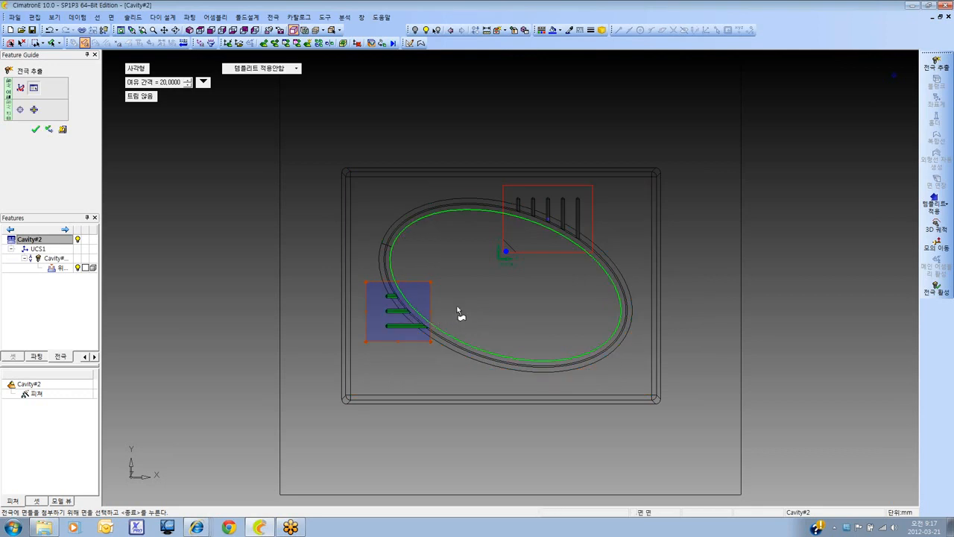
{"action": "left_click", "coordinate": [48, 130]}
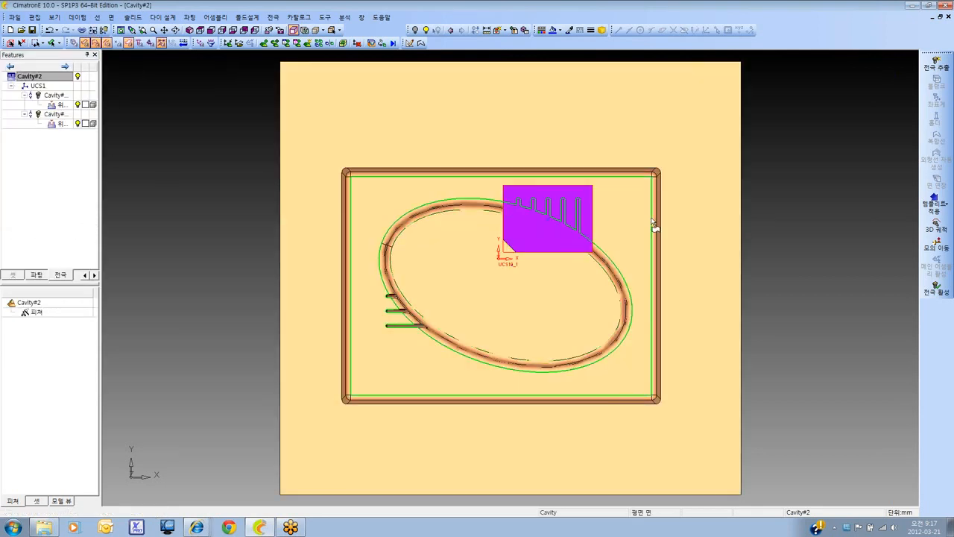
Activate the new three-rib electrode with the cavity hidden and create its blank with a 5 mm chamfer (모따기) base marking
{"action": "double_click", "coordinate": [71, 116]}
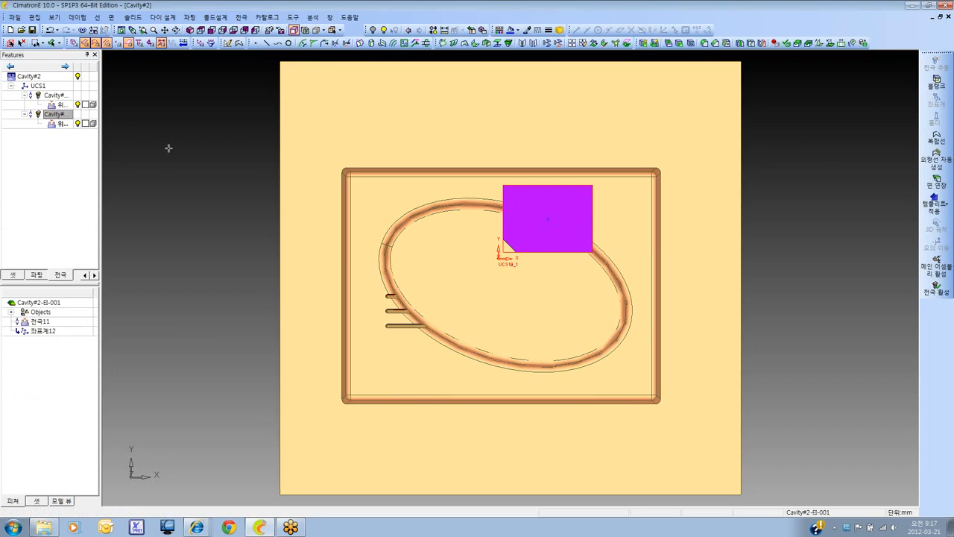
{"action": "left_click", "coordinate": [78, 77]}
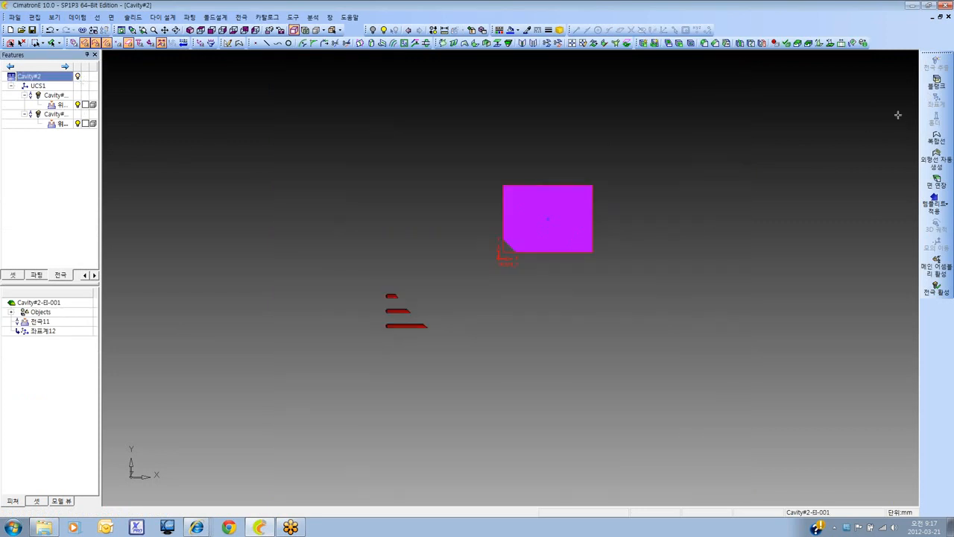
{"action": "left_click", "coordinate": [936, 83]}
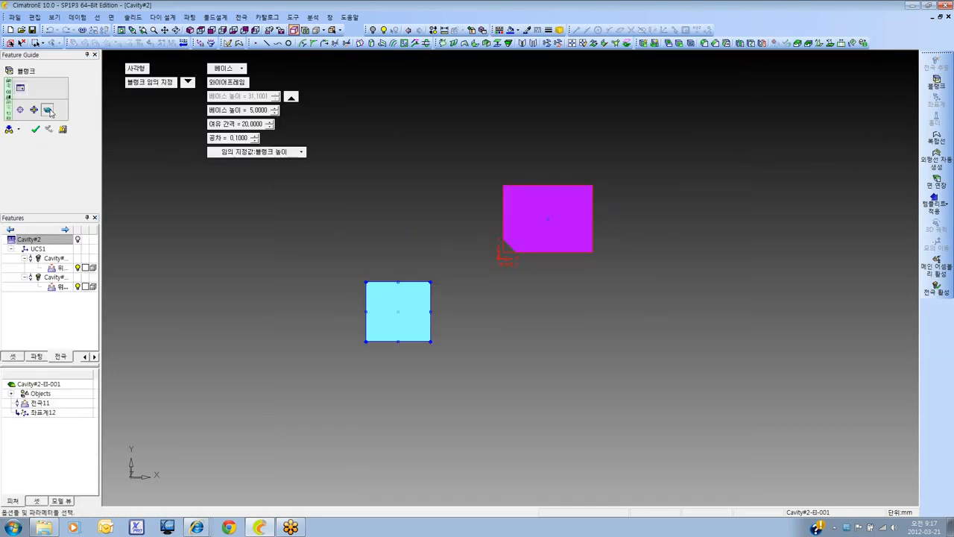
{"action": "left_click", "coordinate": [48, 110]}
{"action": "left_click", "coordinate": [148, 68]}
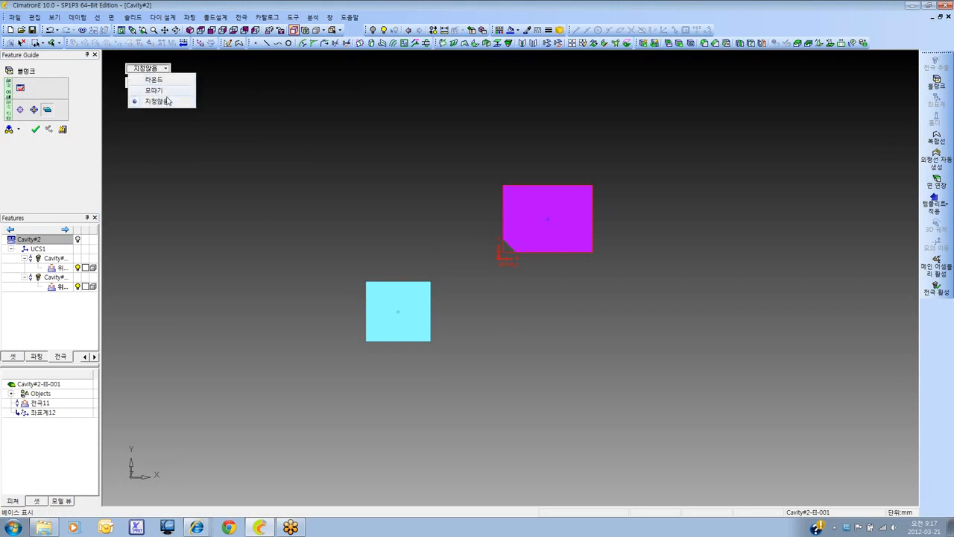
{"action": "left_click", "coordinate": [153, 90]}
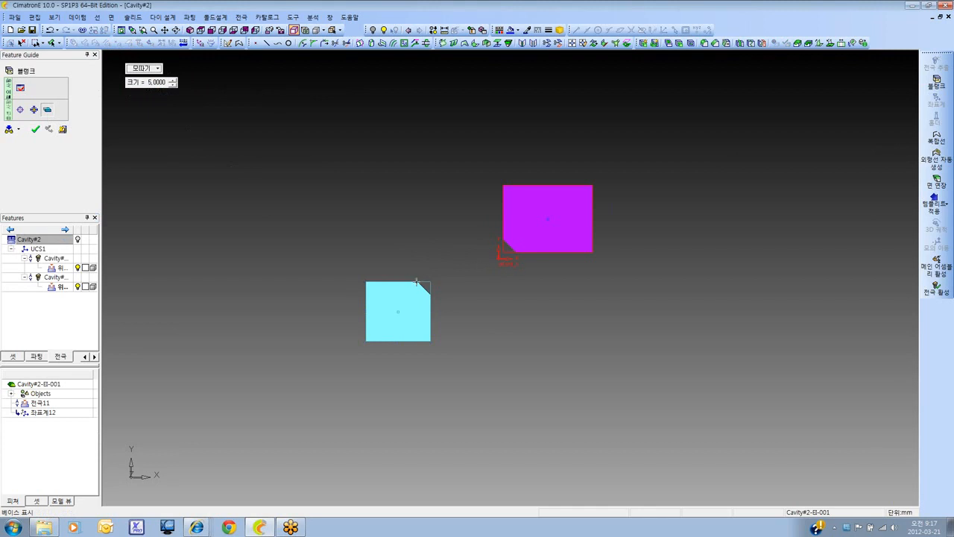
{"action": "left_click", "coordinate": [35, 129]}
Compare both electrode blanks in an isometric view and open the Rectangular_Base_Marking preferences under Electrode
{"action": "left_click", "coordinate": [190, 31]}
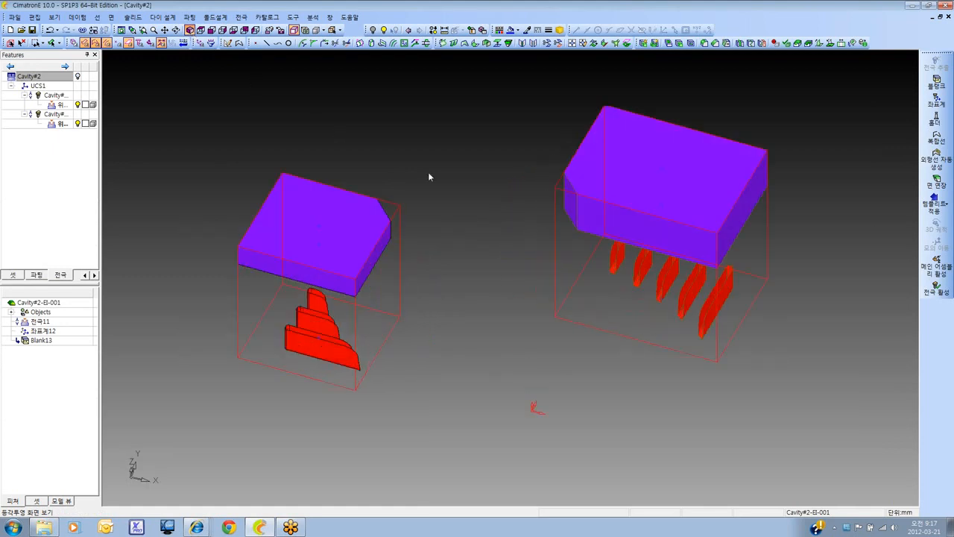
{"action": "scroll", "coordinate": [469, 189], "scroll_direction": "down", "scroll_amount": 1}
{"action": "scroll", "coordinate": [347, 213], "scroll_direction": "down", "scroll_amount": 2}
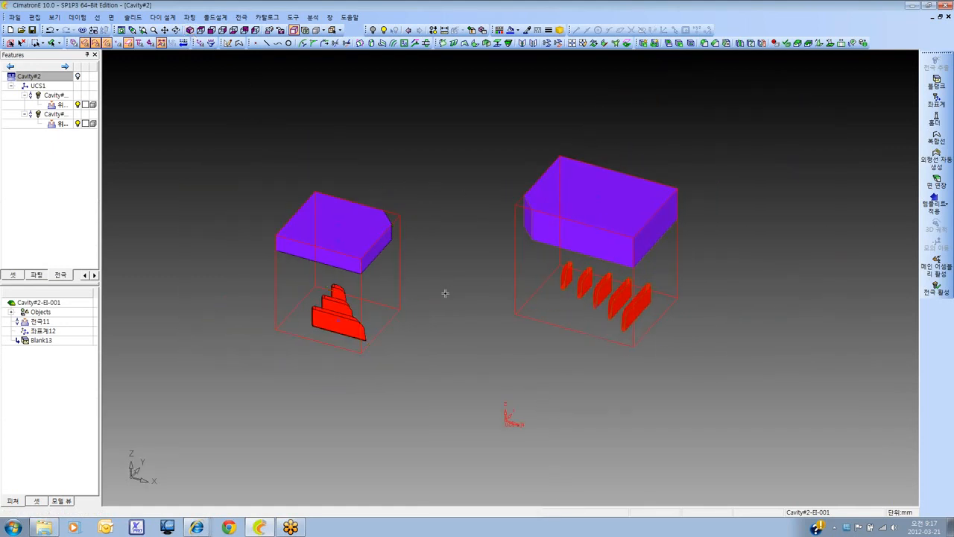
{"action": "left_click", "coordinate": [293, 16]}
{"action": "left_click", "coordinate": [339, 191]}
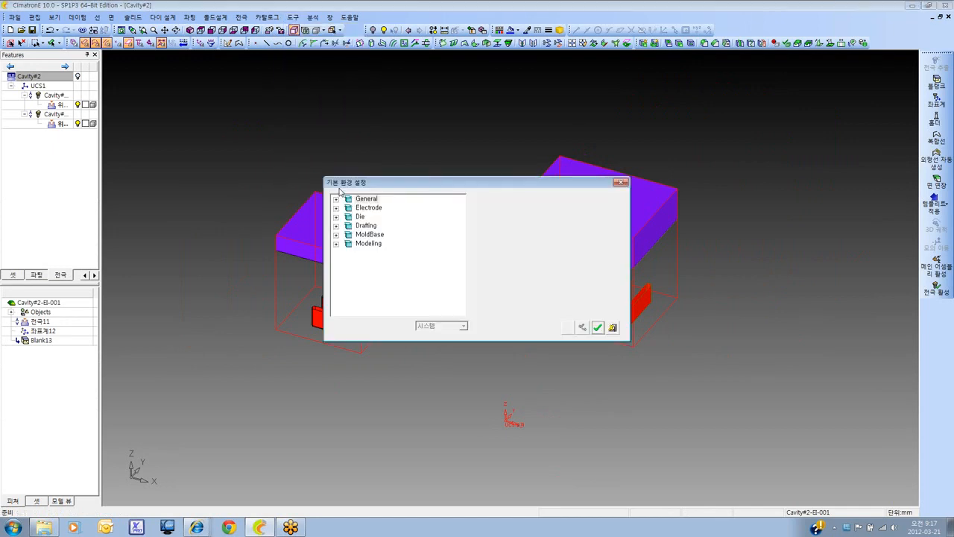
{"action": "left_click", "coordinate": [336, 208]}
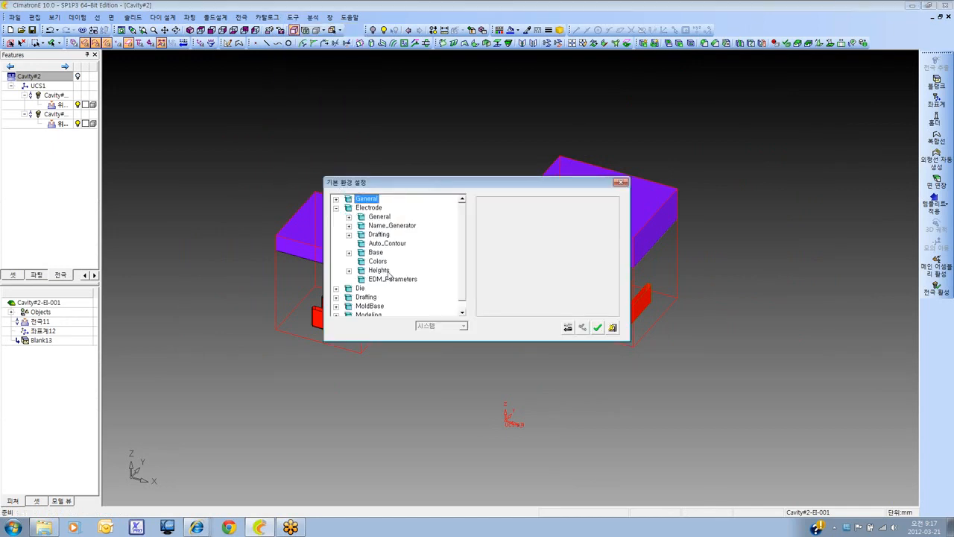
{"action": "left_click", "coordinate": [376, 253]}
{"action": "left_click", "coordinate": [349, 252]}
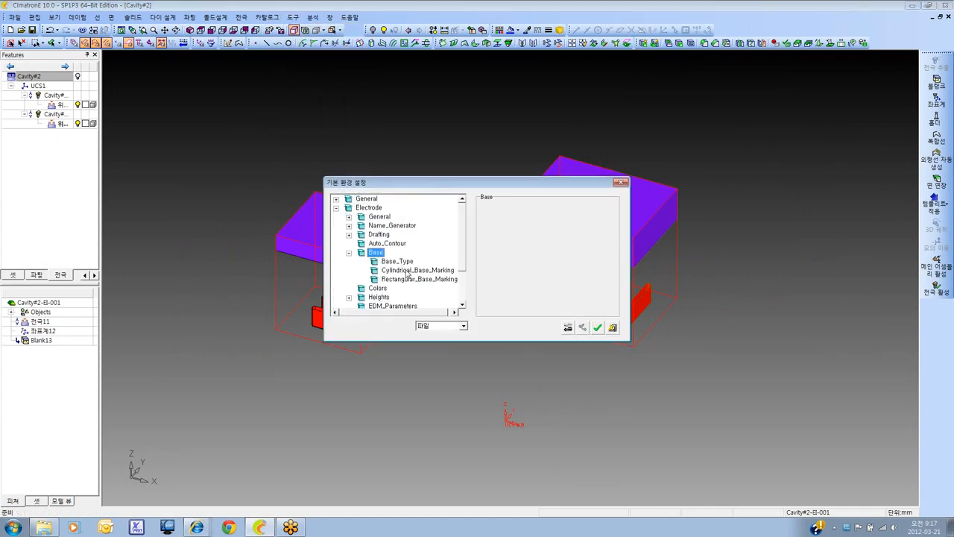
{"action": "left_click", "coordinate": [399, 273]}
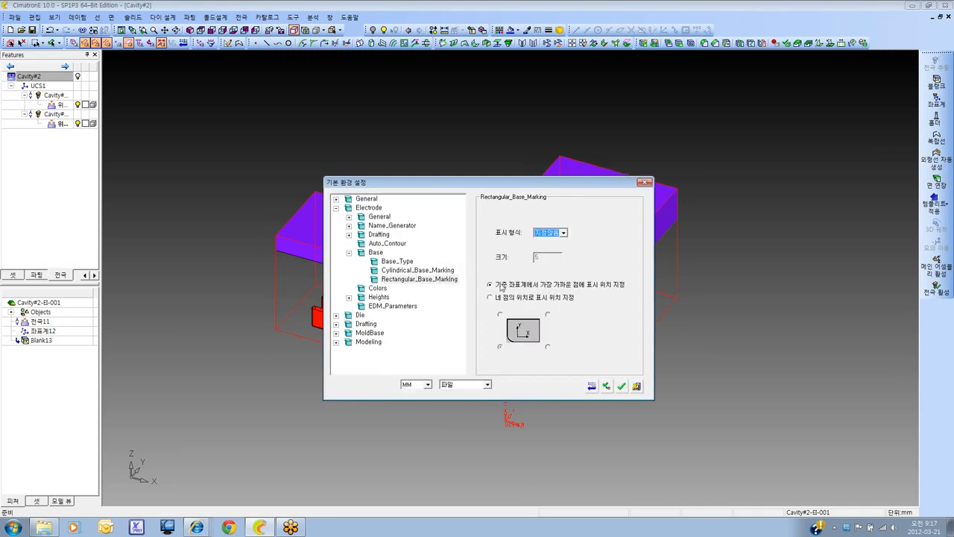
Try placing the base marking by corner position (네 점의 위치로 표시 위치 지정), testing several corners, and cancel the preferences
{"action": "left_click", "coordinate": [489, 297]}
{"action": "left_click", "coordinate": [548, 315]}
{"action": "left_click", "coordinate": [501, 316]}
{"action": "left_click", "coordinate": [500, 348]}
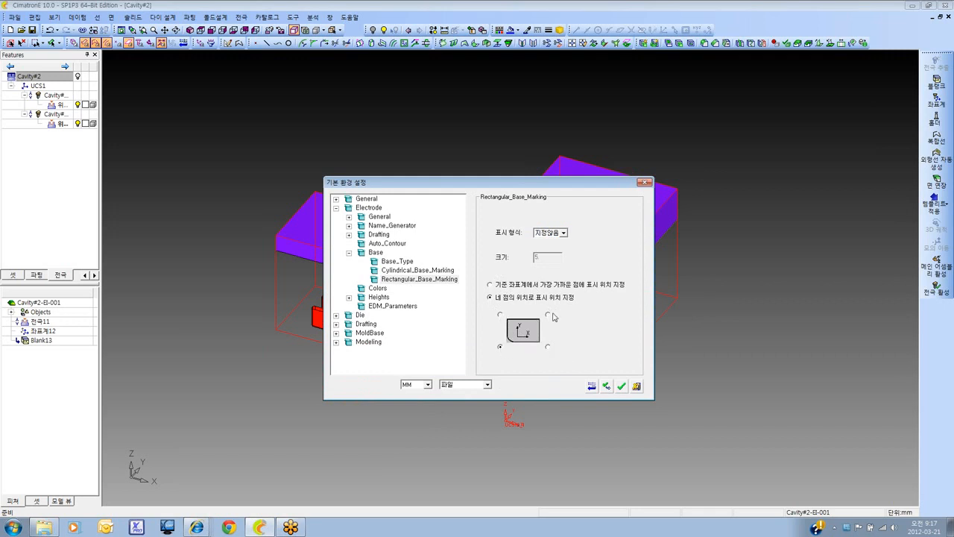
{"action": "left_click", "coordinate": [637, 387]}
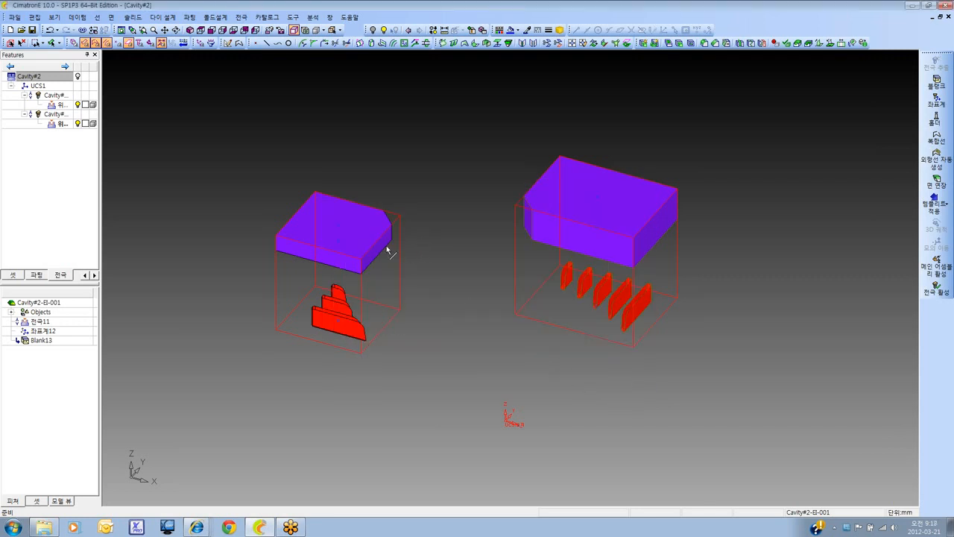
Activate the first electrode, Cavity#2-EI-000, which holds the five ribs
{"action": "left_click", "coordinate": [58, 96]}
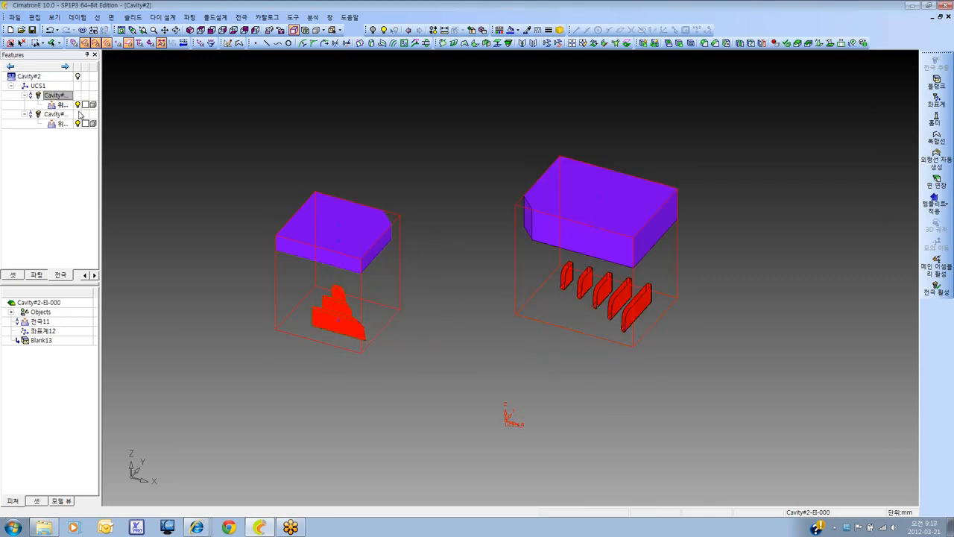
Hide the three-rib electrode and close in on the five-rib electrode with its blank
{"action": "left_click", "coordinate": [77, 124]}
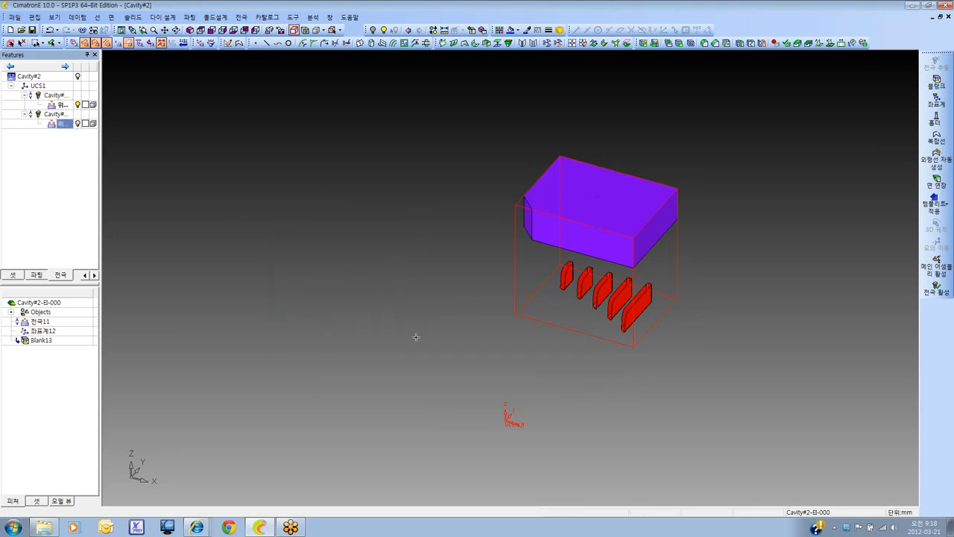
{"action": "right_click_drag", "start_coordinate": [416, 337], "coordinate": [537, 319], "text": "ctrl"}
{"action": "middle_click_drag", "start_coordinate": [537, 319], "coordinate": [409, 311], "text": "ctrl"}
{"action": "right_click_drag", "start_coordinate": [449, 375], "coordinate": [540, 328], "text": "ctrl"}
{"action": "middle_click_drag", "start_coordinate": [540, 327], "coordinate": [539, 352], "text": "ctrl"}
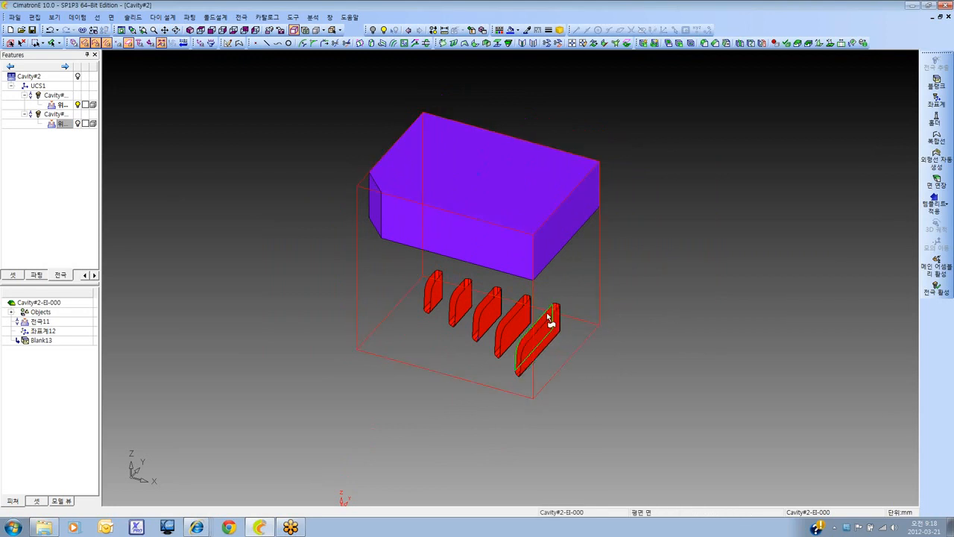
Check the five ribs against the temporarily shown cavity and create an automatic outline curve (외형선 자동 생성) along the largest rib's open edge
{"action": "left_click", "coordinate": [77, 76]}
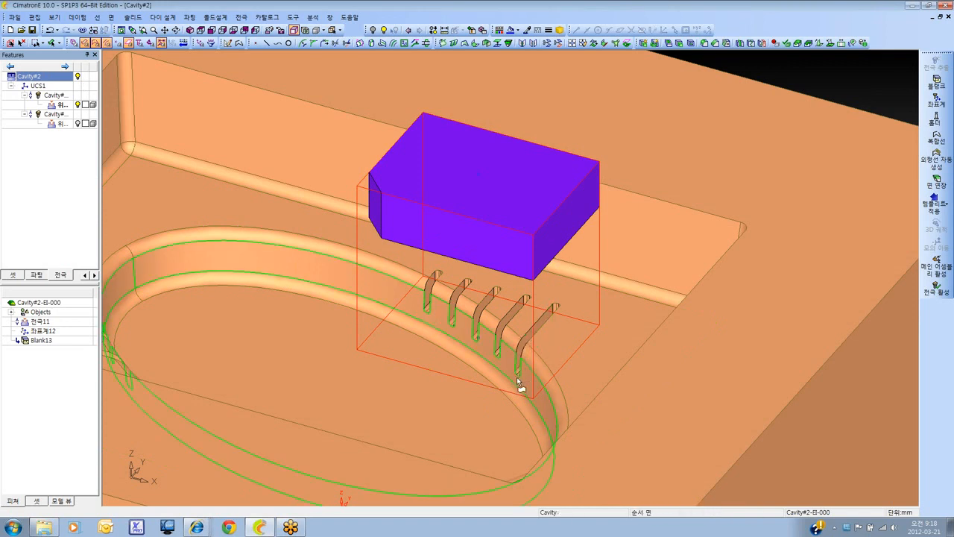
{"action": "left_click", "coordinate": [78, 76]}
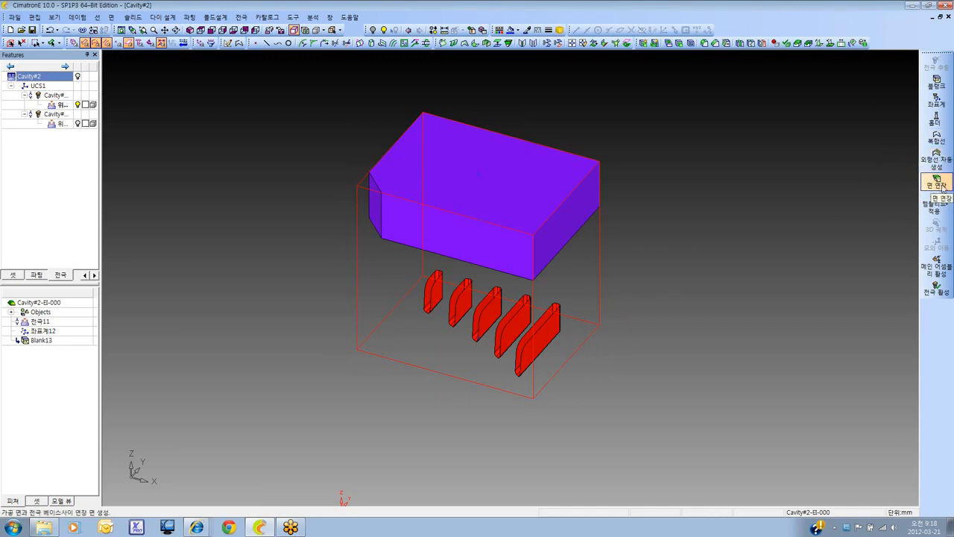
{"action": "left_click", "coordinate": [941, 165]}
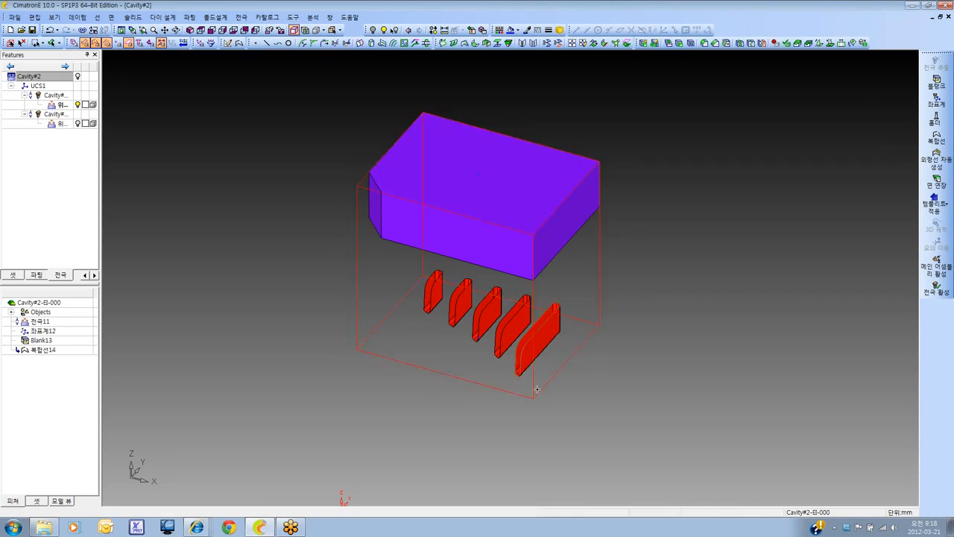
Extend the largest rib's outlined edge by a 2 mm length in the tangent direction (접선방향) with face extension (면 연장)
{"action": "left_click", "coordinate": [937, 182]}
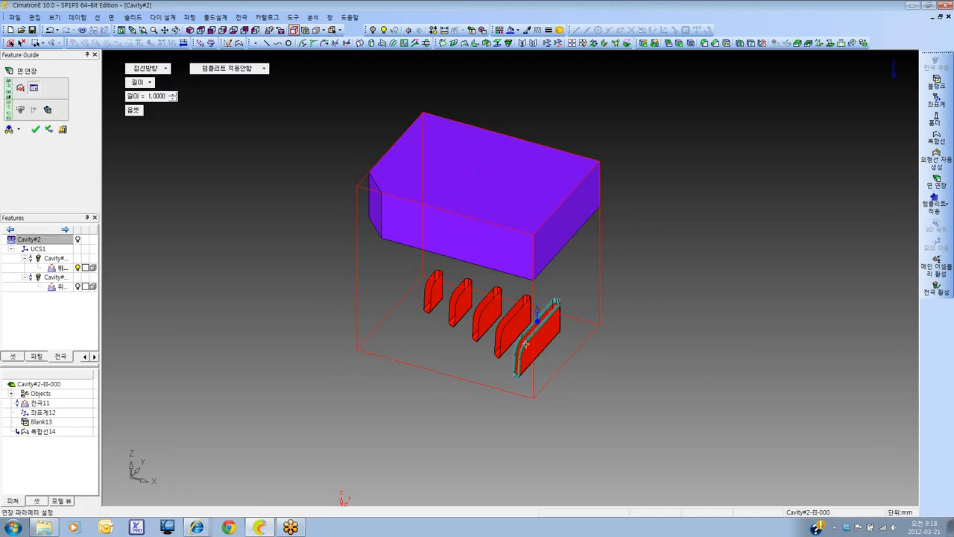
{"action": "scroll", "coordinate": [545, 354], "scroll_direction": "up", "scroll_amount": 5}
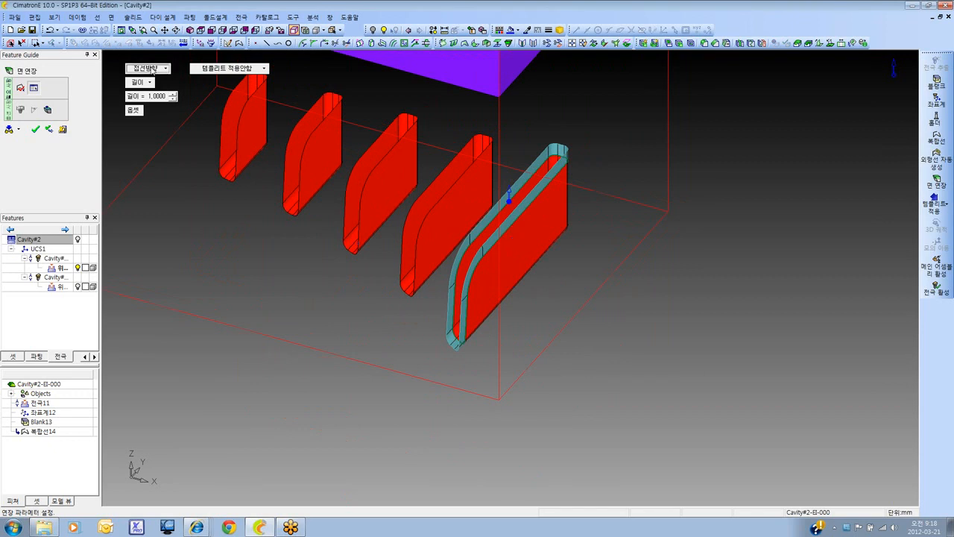
{"action": "left_click", "coordinate": [153, 68]}
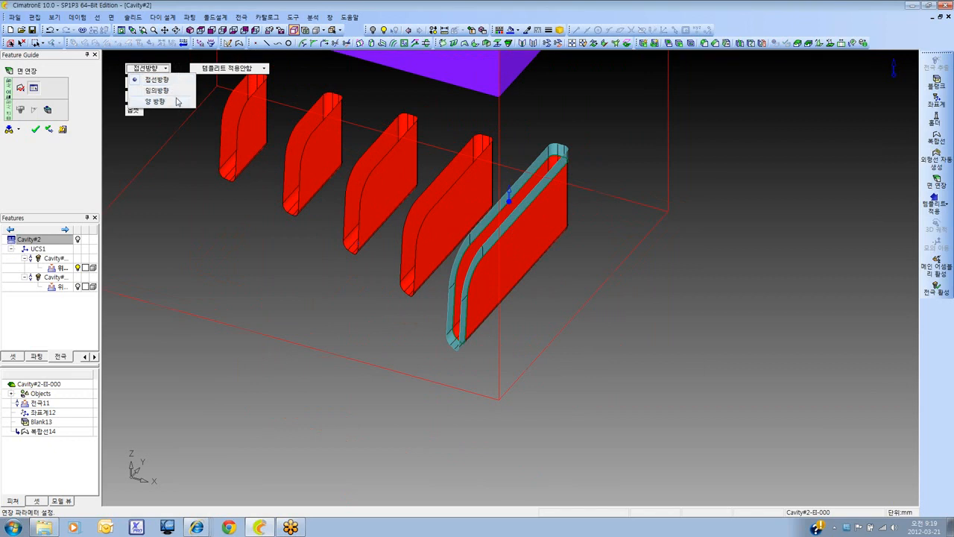
{"action": "left_click", "coordinate": [154, 133]}
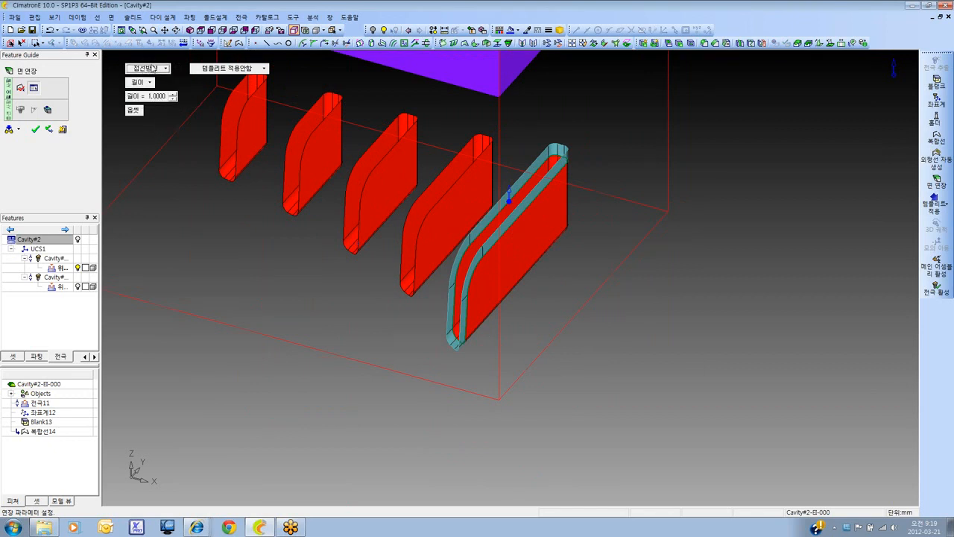
{"action": "left_click", "coordinate": [145, 82]}
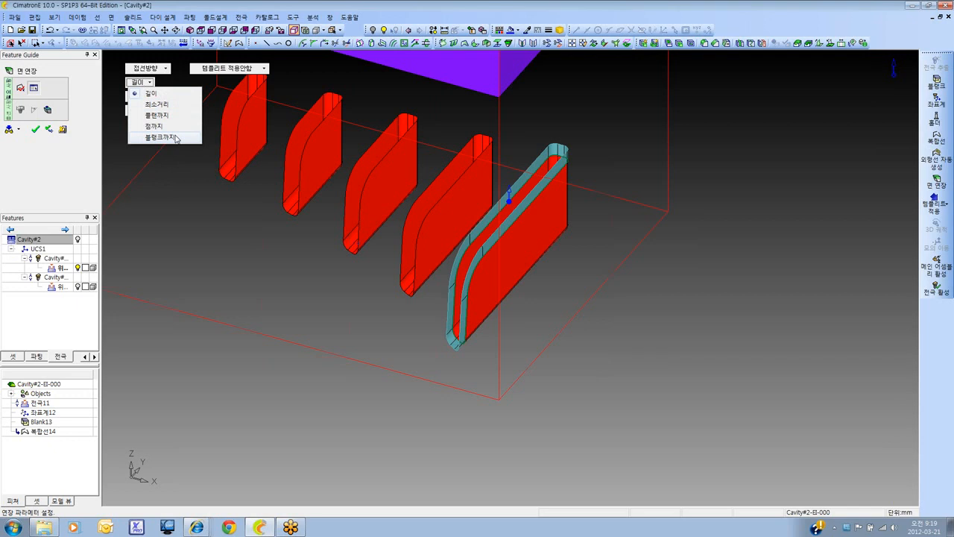
{"action": "left_click", "coordinate": [160, 93]}
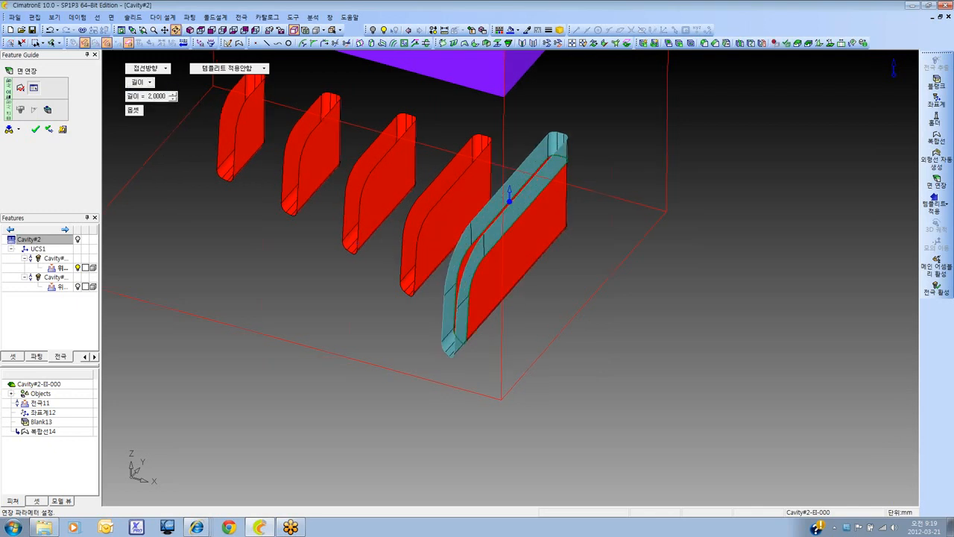
{"action": "left_click_drag", "start_coordinate": [520, 274], "coordinate": [541, 253], "text": "ctrl"}
{"action": "middle_click", "coordinate": [242, 128]}
{"action": "left_click", "coordinate": [242, 127]}
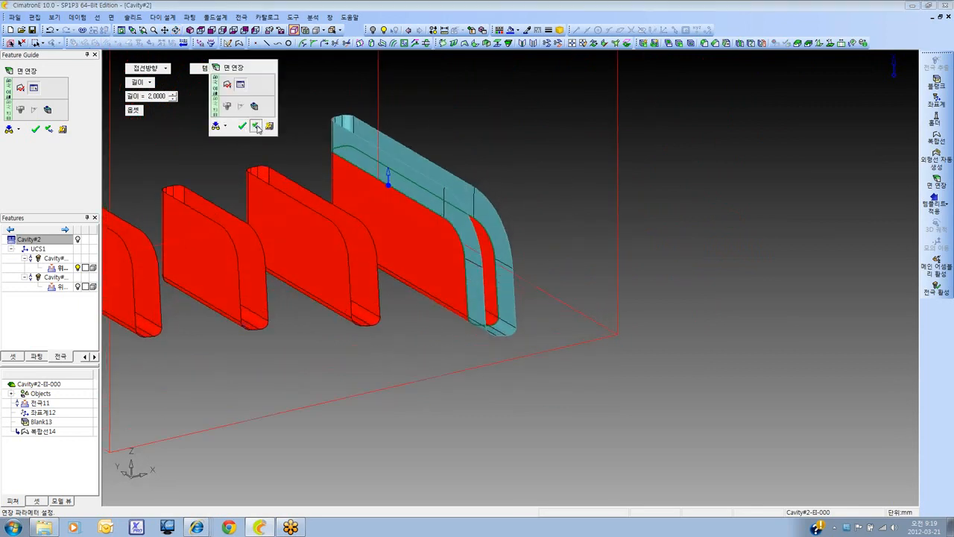
Add a second extension in a free direction (임의방향) with a minimum distance (최소거리) of 2 mm
{"action": "left_click", "coordinate": [139, 82]}
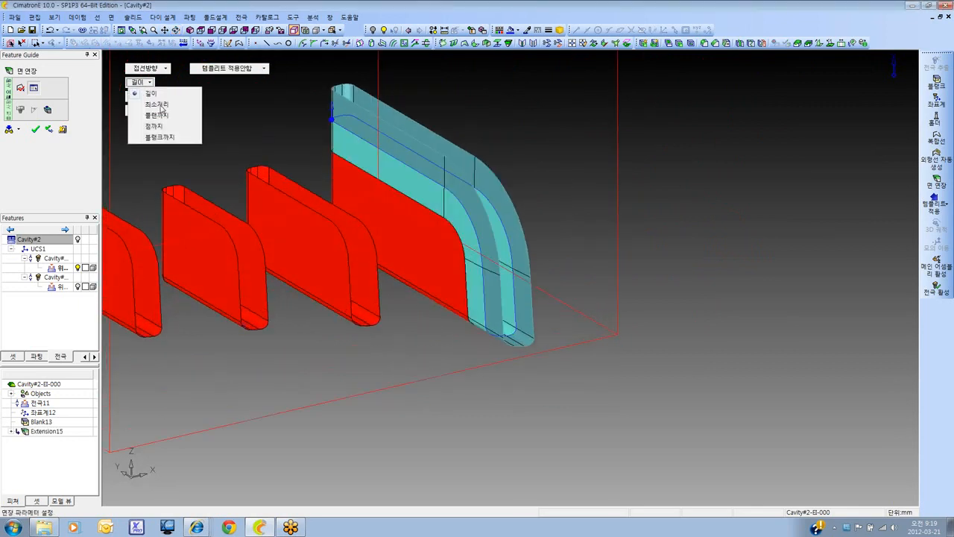
{"action": "left_click", "coordinate": [158, 105]}
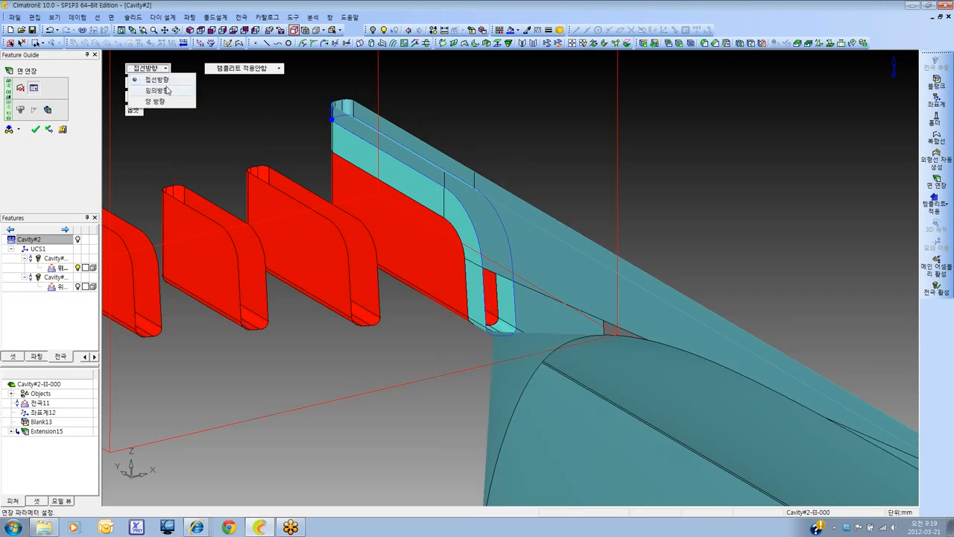
{"action": "left_click", "coordinate": [165, 91]}
{"action": "right_click_drag", "start_coordinate": [410, 199], "coordinate": [448, 232], "text": "ctrl"}
{"action": "left_click_drag", "start_coordinate": [460, 236], "coordinate": [331, 163], "text": "ctrl"}
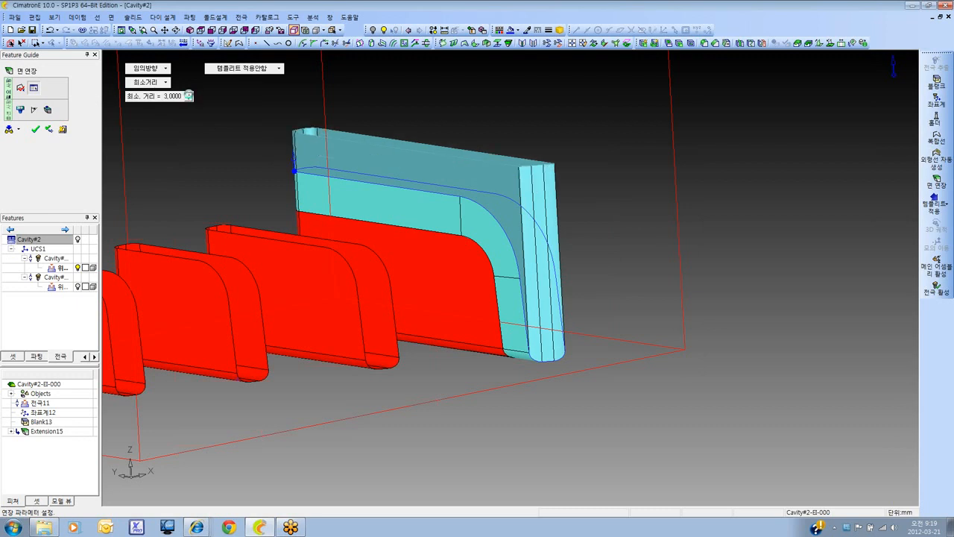
{"action": "left_click", "coordinate": [190, 100]}
{"action": "left_click_drag", "start_coordinate": [409, 190], "coordinate": [438, 100], "text": "ctrl"}
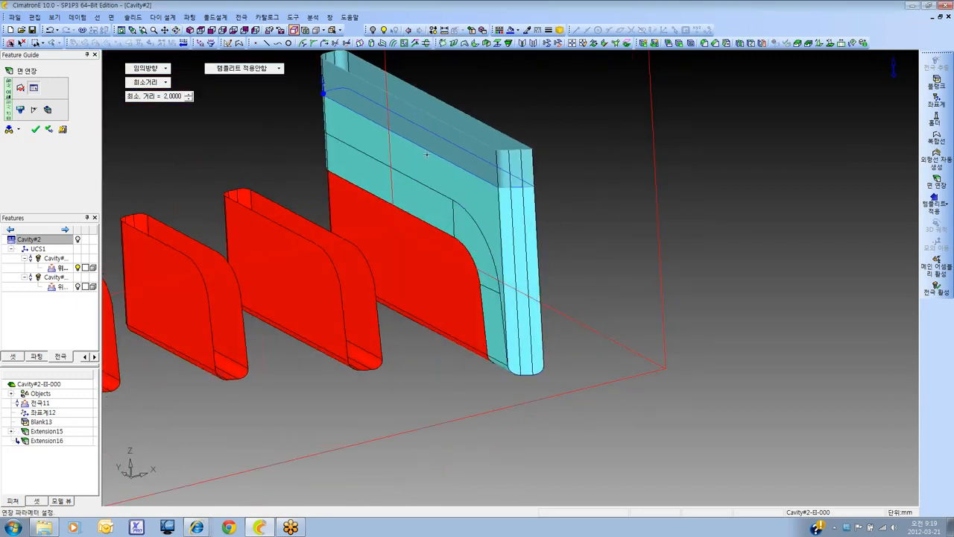
Add a simple step (단순 스텝) of 1 mm to the next extension and inspect its shape around the rib
{"action": "scroll", "coordinate": [427, 153], "scroll_direction": "down", "scroll_amount": 2}
{"action": "left_click_drag", "start_coordinate": [427, 152], "coordinate": [436, 210], "text": "ctrl"}
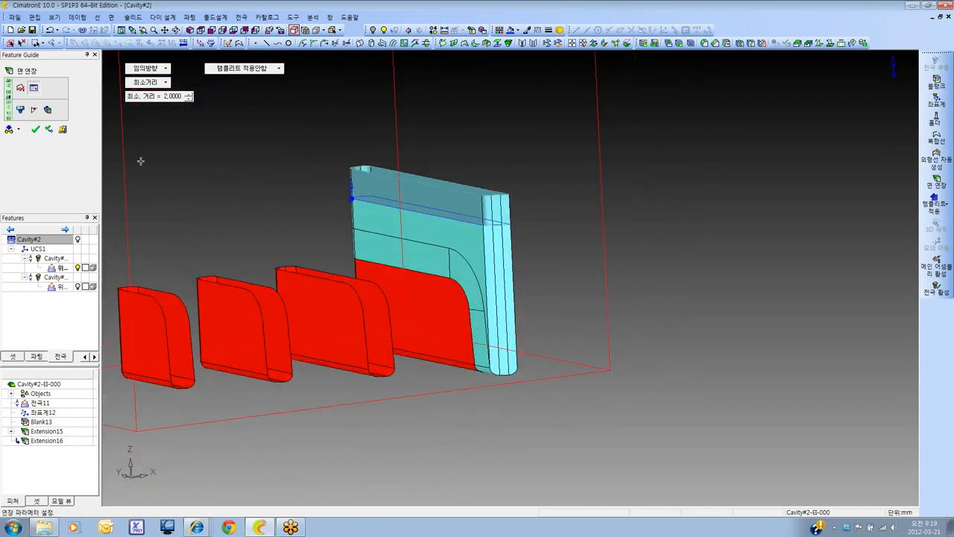
{"action": "left_click", "coordinate": [21, 110]}
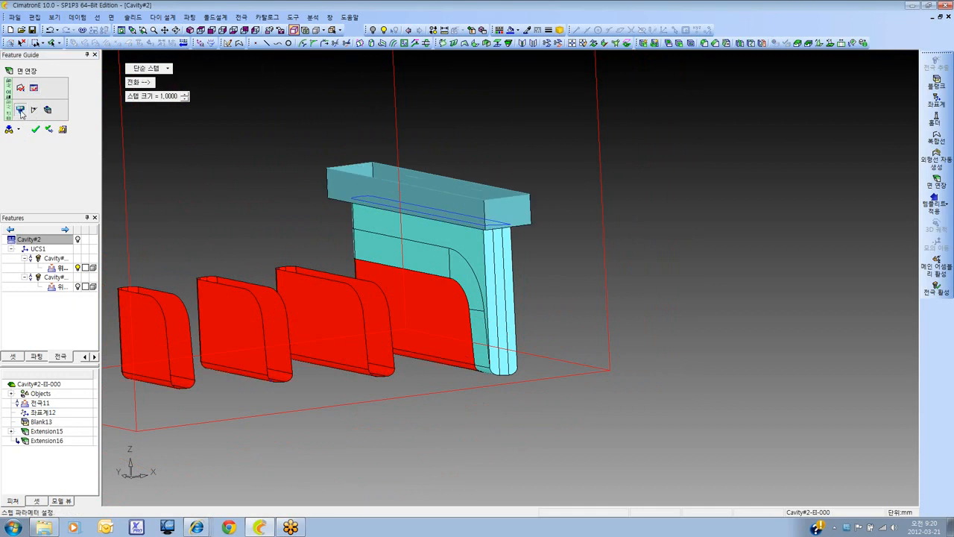
{"action": "left_click_drag", "start_coordinate": [455, 253], "coordinate": [407, 253], "text": "ctrl"}
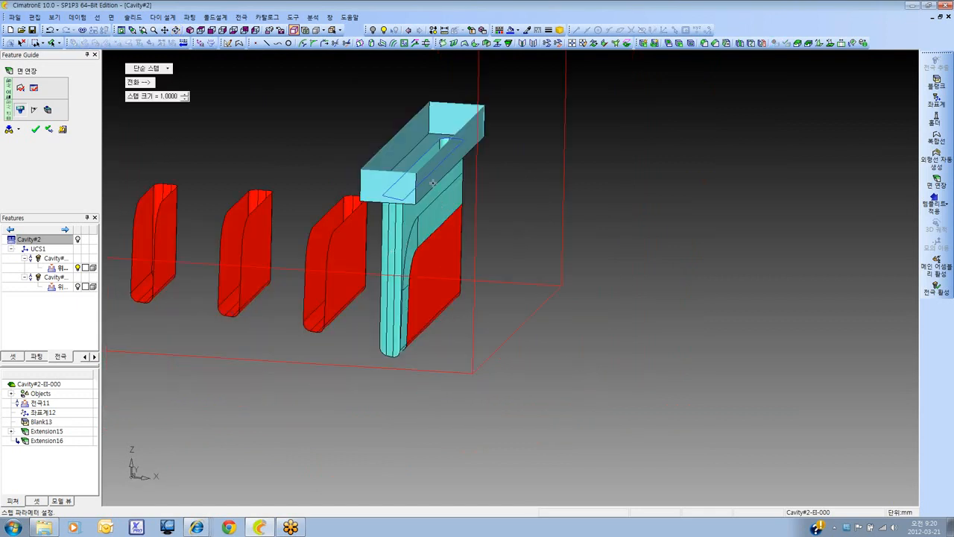
{"action": "left_click_drag", "start_coordinate": [437, 229], "coordinate": [286, 181], "text": "ctrl"}
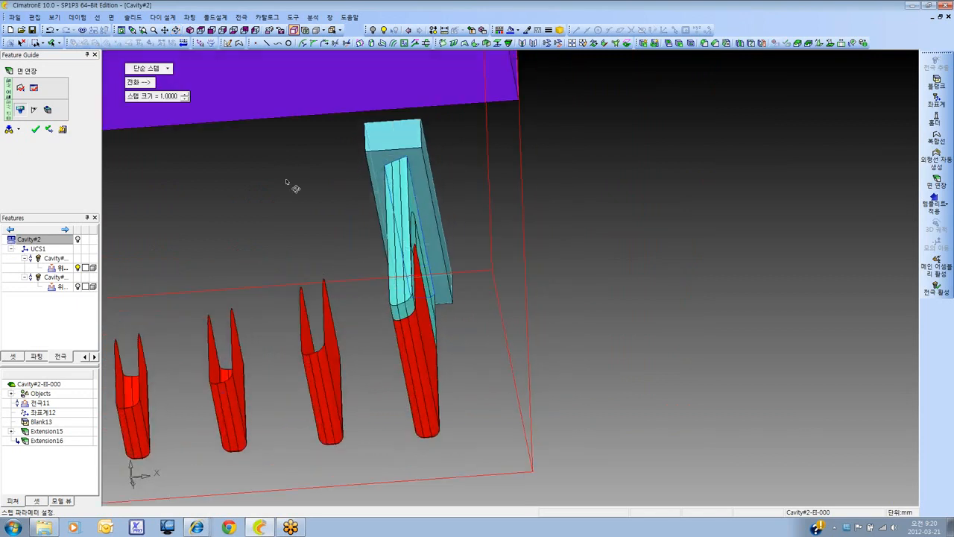
{"action": "left_click_drag", "start_coordinate": [412, 221], "coordinate": [428, 232], "text": "ctrl"}
{"action": "right_click_drag", "start_coordinate": [428, 233], "coordinate": [428, 273], "text": "ctrl"}
{"action": "left_click_drag", "start_coordinate": [427, 273], "coordinate": [450, 237], "text": "ctrl"}
{"action": "middle_click_drag", "start_coordinate": [451, 237], "coordinate": [389, 258], "text": "ctrl"}
Try the contour-following step type (스텝) on the extension with step sizes of 2 mm and 3 mm
{"action": "left_click", "coordinate": [160, 70]}
{"action": "left_click", "coordinate": [165, 90]}
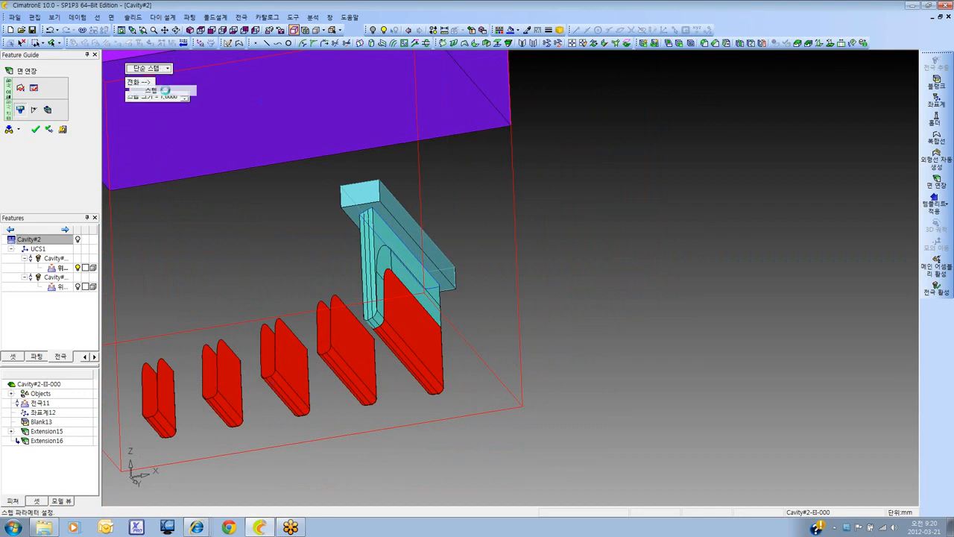
{"action": "left_click_drag", "start_coordinate": [381, 238], "coordinate": [354, 202], "text": "ctrl"}
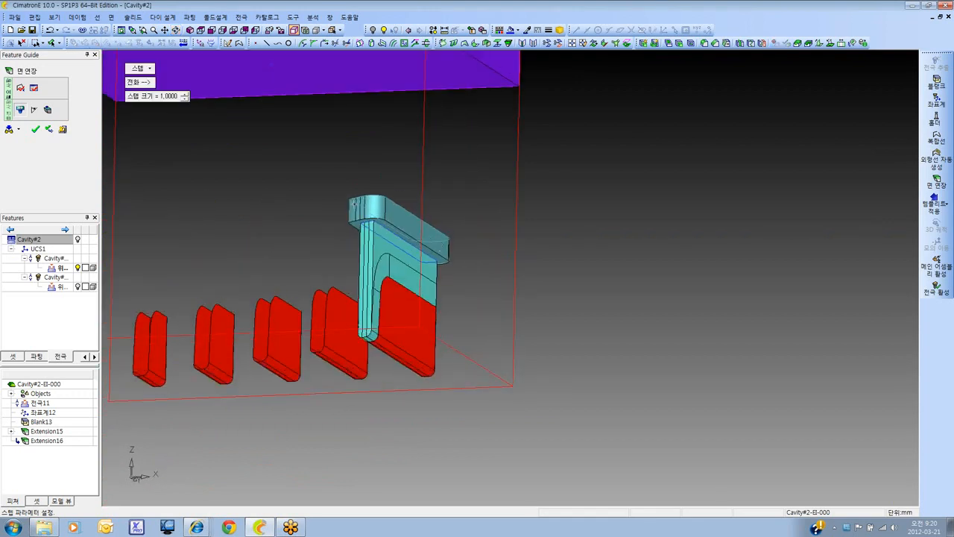
{"action": "left_click", "coordinate": [184, 96]}
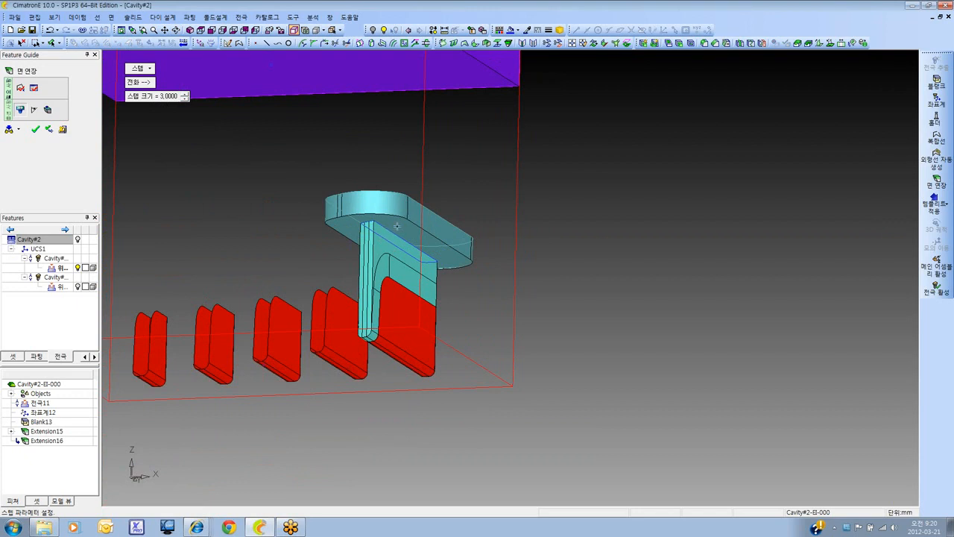
{"action": "left_click_drag", "start_coordinate": [396, 225], "coordinate": [401, 243], "text": "ctrl"}
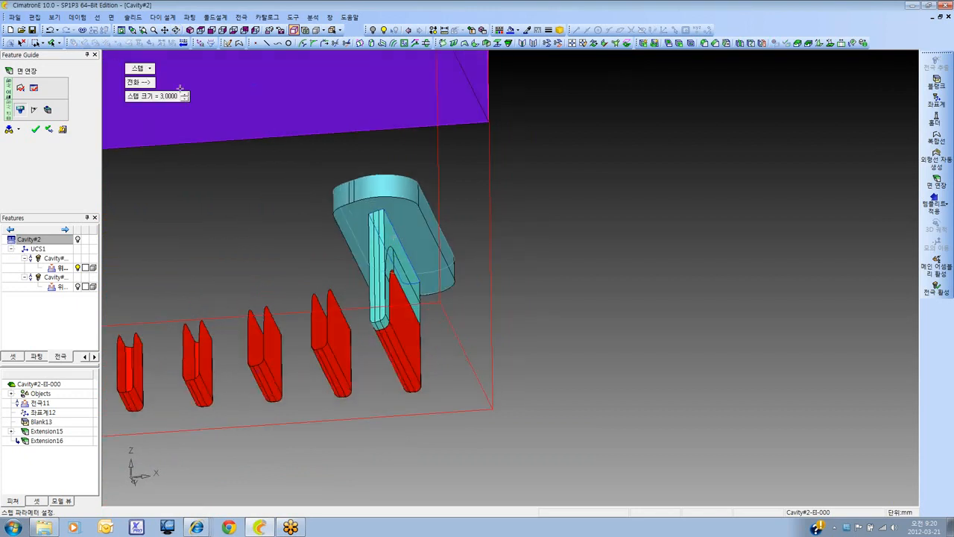
Return the extension to the simple step type (단순 스텝) with a 1 mm step size and check it below the blank
{"action": "left_click", "coordinate": [147, 69]}
{"action": "left_click", "coordinate": [154, 80]}
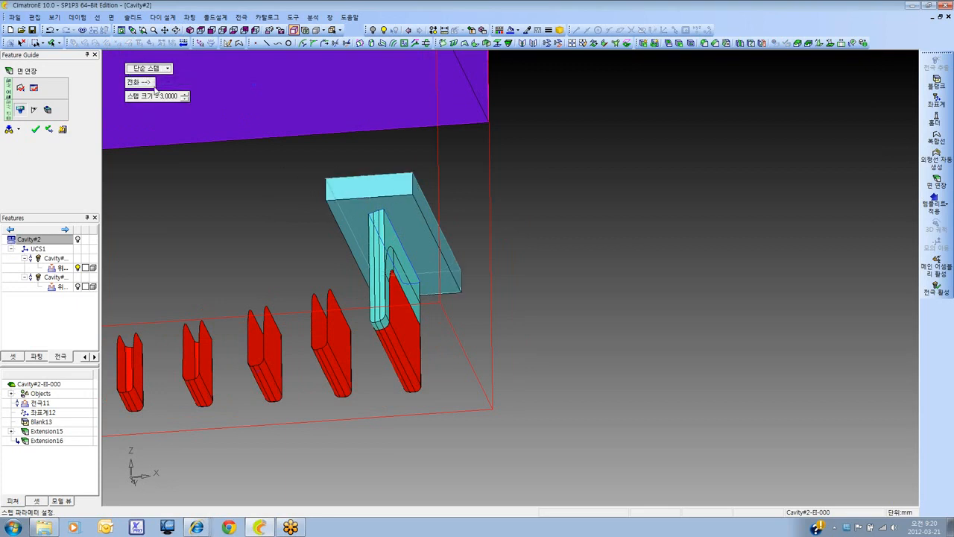
{"action": "left_click", "coordinate": [185, 98]}
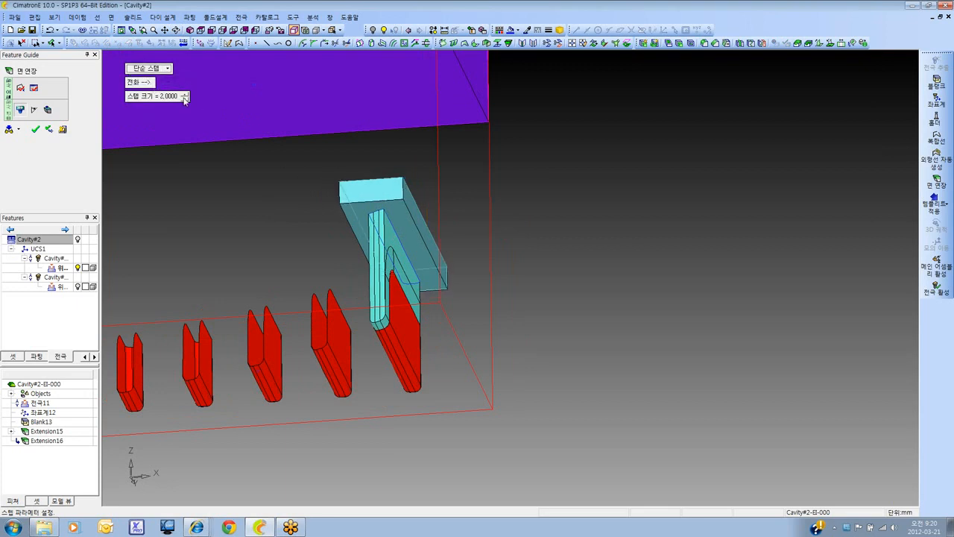
{"action": "left_click", "coordinate": [184, 98]}
{"action": "right_click_drag", "start_coordinate": [374, 156], "coordinate": [442, 118], "text": "ctrl"}
{"action": "middle_click_drag", "start_coordinate": [442, 117], "coordinate": [422, 153], "text": "ctrl"}
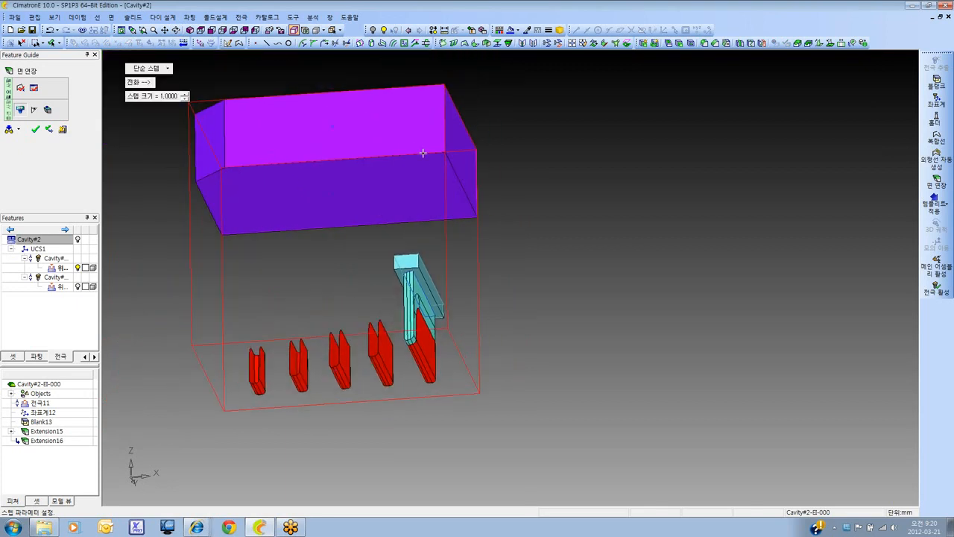
{"action": "left_click_drag", "start_coordinate": [395, 230], "coordinate": [396, 270], "text": "ctrl"}
{"action": "right_click_drag", "start_coordinate": [397, 270], "coordinate": [361, 194], "text": "ctrl"}
{"action": "middle_click_drag", "start_coordinate": [361, 193], "coordinate": [355, 187], "text": "ctrl"}
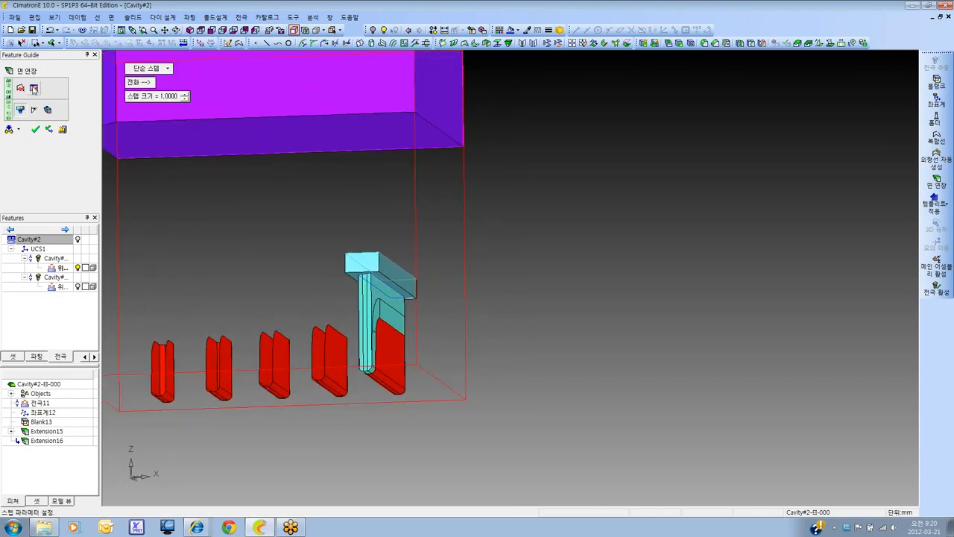
Extend the stepped section in the free direction (임의방향) up to the blank (블랭크까지) and finish the face extension
{"action": "left_click", "coordinate": [34, 88]}
{"action": "left_click", "coordinate": [149, 67]}
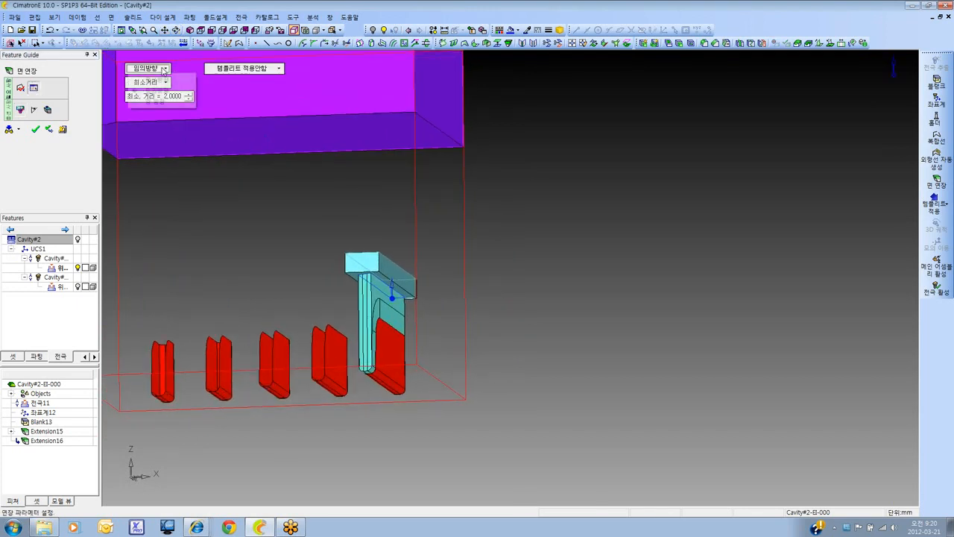
{"action": "left_click", "coordinate": [149, 68]}
{"action": "left_click", "coordinate": [152, 68]}
{"action": "left_click", "coordinate": [164, 90]}
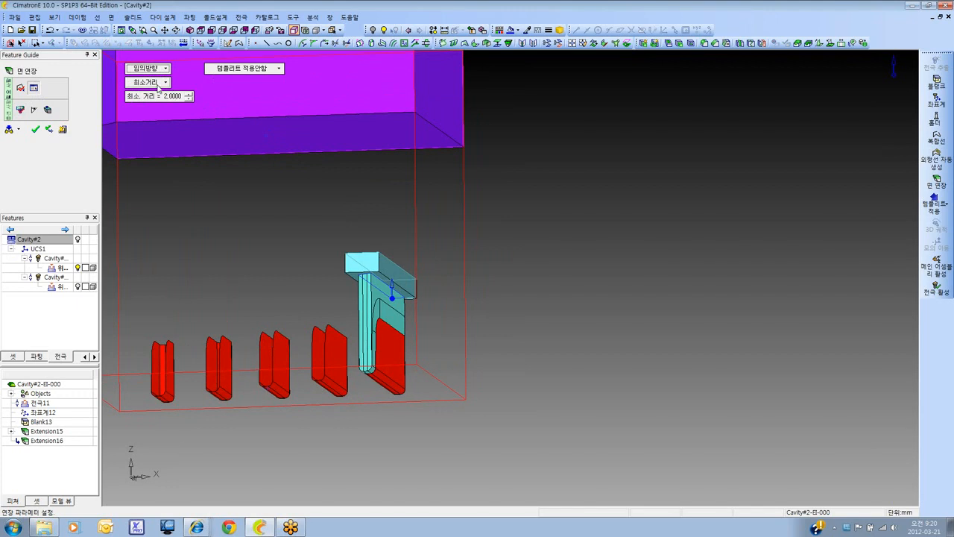
{"action": "left_click", "coordinate": [158, 83]}
{"action": "left_click", "coordinate": [166, 138]}
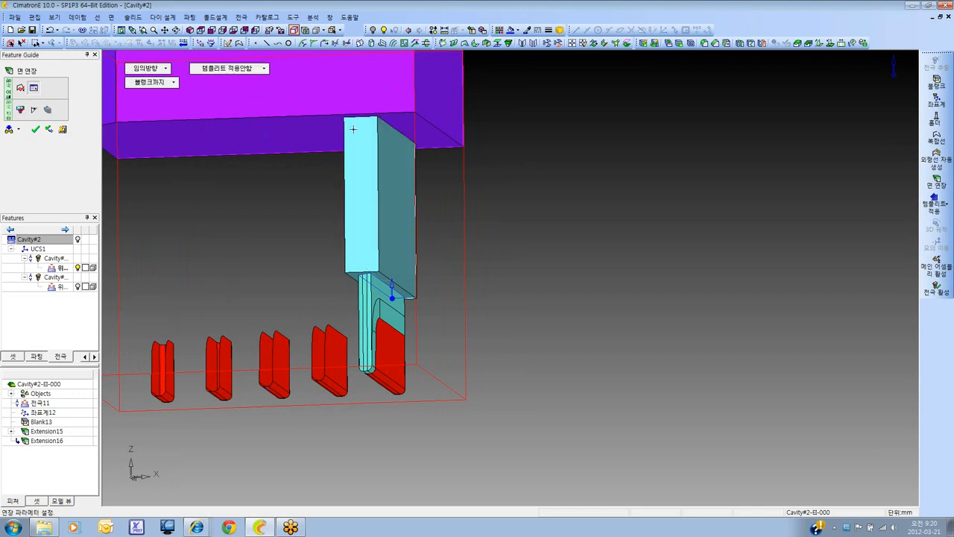
{"action": "left_click_drag", "start_coordinate": [354, 129], "coordinate": [346, 140], "text": "ctrl"}
{"action": "right_click_drag", "start_coordinate": [347, 139], "coordinate": [346, 240], "text": "ctrl"}
{"action": "middle_click_drag", "start_coordinate": [346, 240], "coordinate": [368, 266], "text": "ctrl"}
{"action": "left_click_drag", "start_coordinate": [368, 266], "coordinate": [372, 237], "text": "ctrl"}
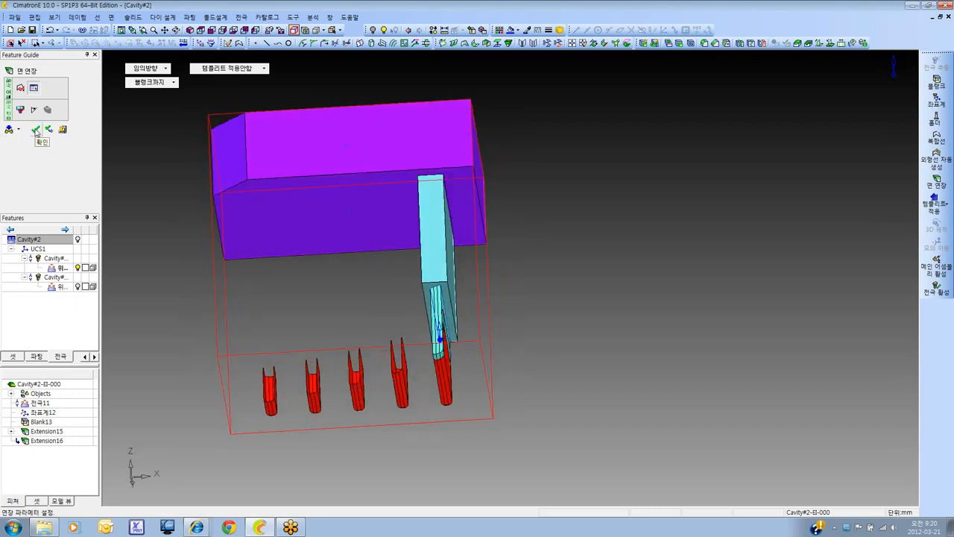
{"action": "left_click", "coordinate": [35, 131]}
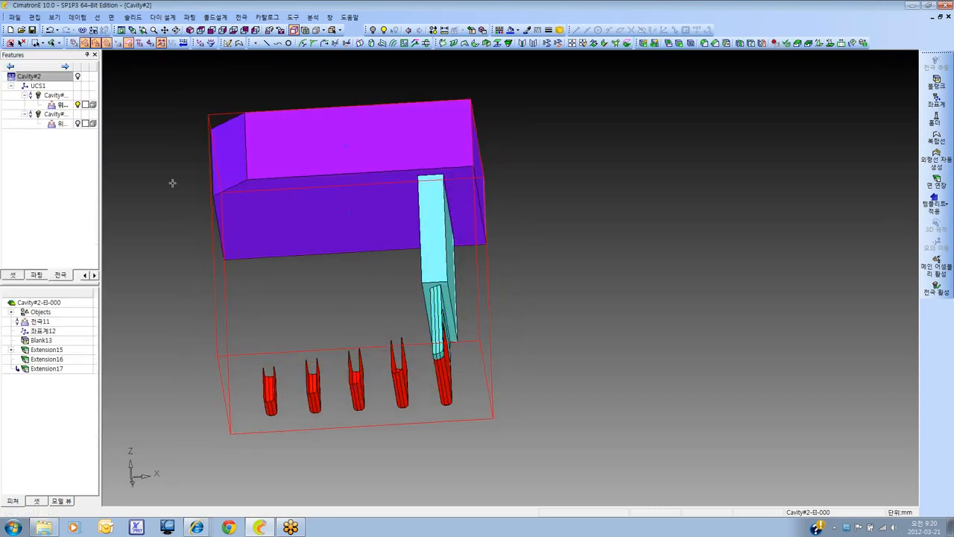
Edit the last face extension to taper up to the blank with a draft angle (구배각) of 5°
{"action": "left_click_drag", "start_coordinate": [362, 256], "coordinate": [332, 300], "text": "ctrl"}
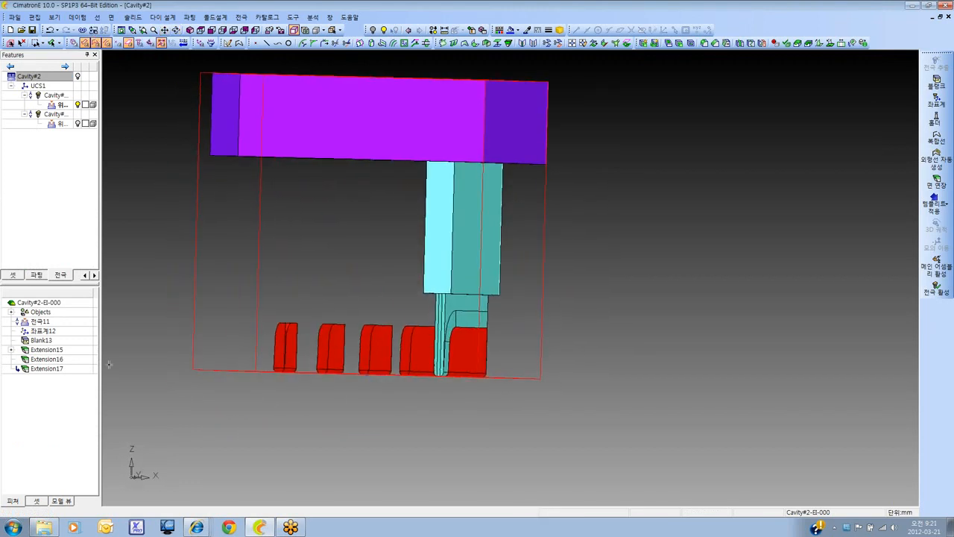
{"action": "right_click", "coordinate": [54, 368]}
{"action": "left_click", "coordinate": [81, 376]}
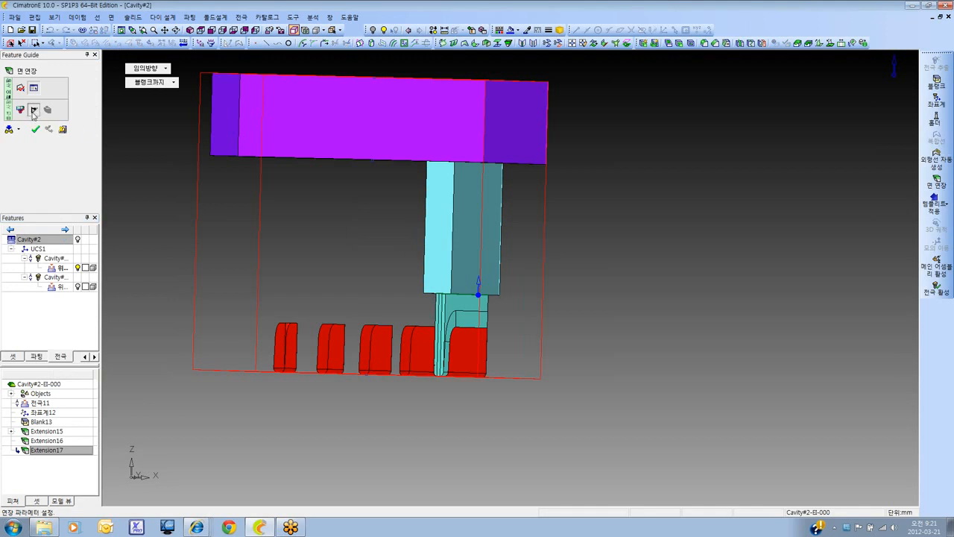
{"action": "left_click", "coordinate": [33, 112]}
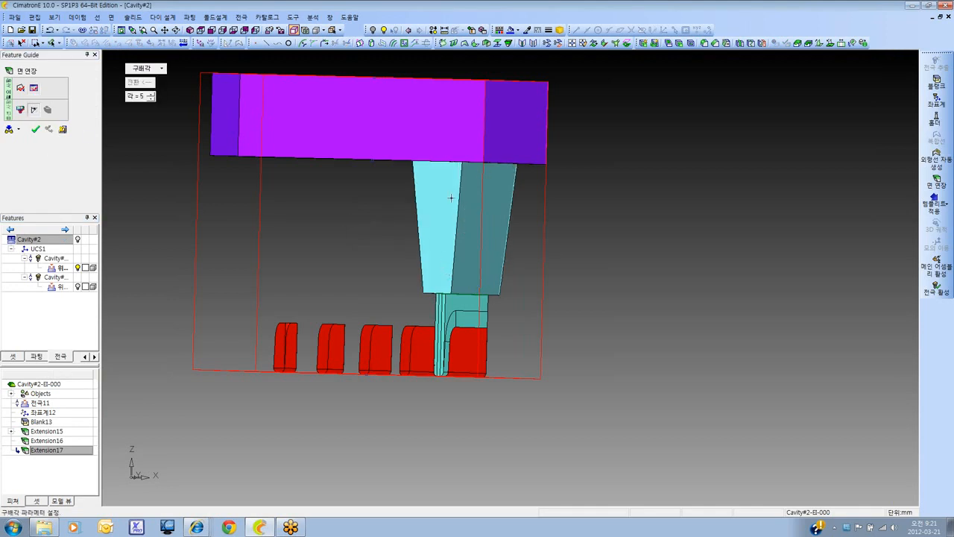
{"action": "left_click", "coordinate": [176, 30]}
{"action": "left_click_drag", "start_coordinate": [441, 249], "coordinate": [467, 225]}
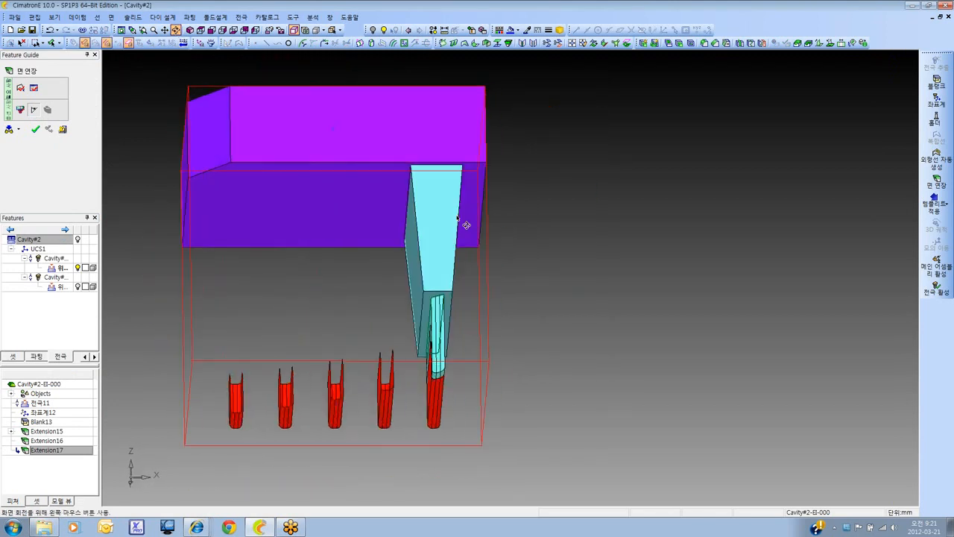
{"action": "left_click", "coordinate": [37, 135]}
Examine the tapered extension between the rib and the blank from several angles
{"action": "left_click_drag", "start_coordinate": [467, 186], "coordinate": [409, 299]}
{"action": "left_click", "coordinate": [176, 30]}
{"action": "left_click_drag", "start_coordinate": [455, 223], "coordinate": [402, 279]}
{"action": "right_click_drag", "start_coordinate": [447, 283], "coordinate": [470, 264], "text": "ctrl"}
{"action": "middle_click_drag", "start_coordinate": [471, 264], "coordinate": [467, 307], "text": "ctrl"}
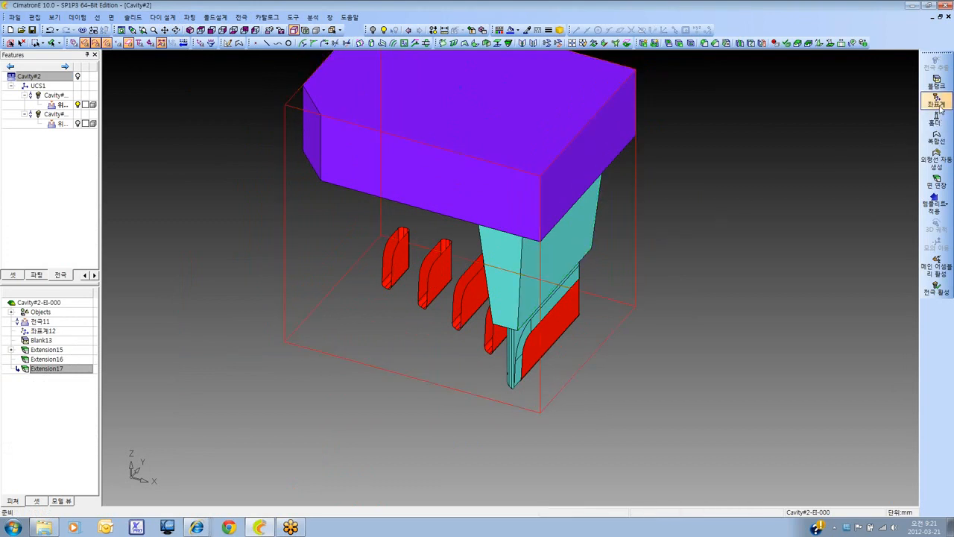
{"action": "right_click_drag", "start_coordinate": [555, 173], "coordinate": [498, 254], "text": "ctrl"}
{"action": "middle_click_drag", "start_coordinate": [498, 254], "coordinate": [507, 292], "text": "ctrl"}
{"action": "left_click_drag", "start_coordinate": [507, 292], "coordinate": [489, 258], "text": "ctrl"}
{"action": "scroll", "coordinate": [499, 271], "scroll_direction": "up", "scroll_amount": 1}
{"action": "middle_click_drag", "start_coordinate": [499, 270], "coordinate": [484, 261], "text": "ctrl"}
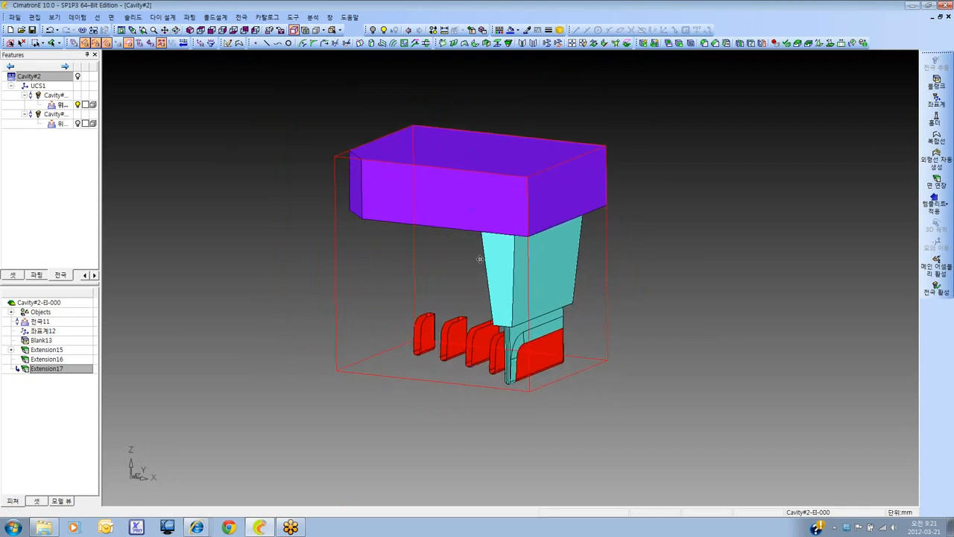
{"action": "left_click_drag", "start_coordinate": [482, 261], "coordinate": [463, 269], "text": "ctrl"}
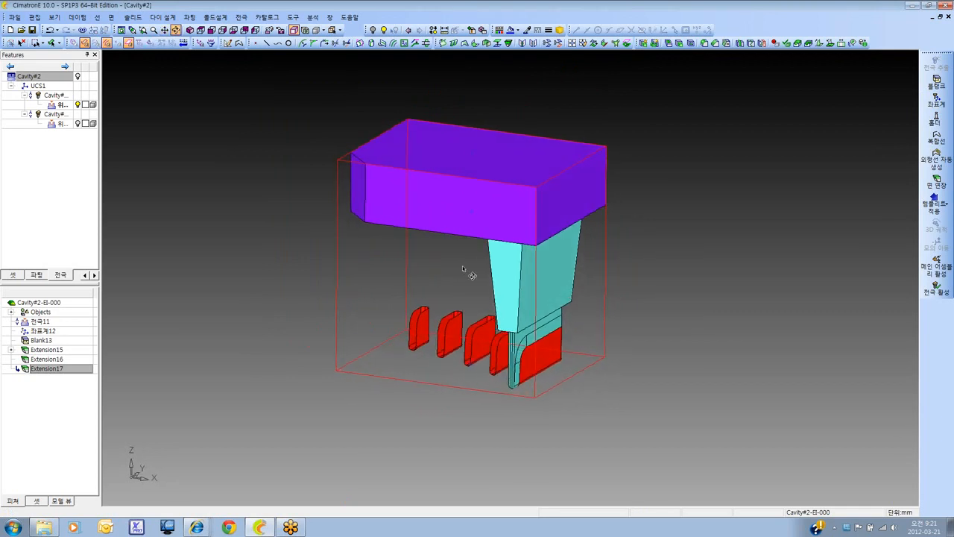
Create an electrode coordinate system (전극 좌표) at the centre of the blank's bottom face
{"action": "left_click", "coordinate": [937, 101]}
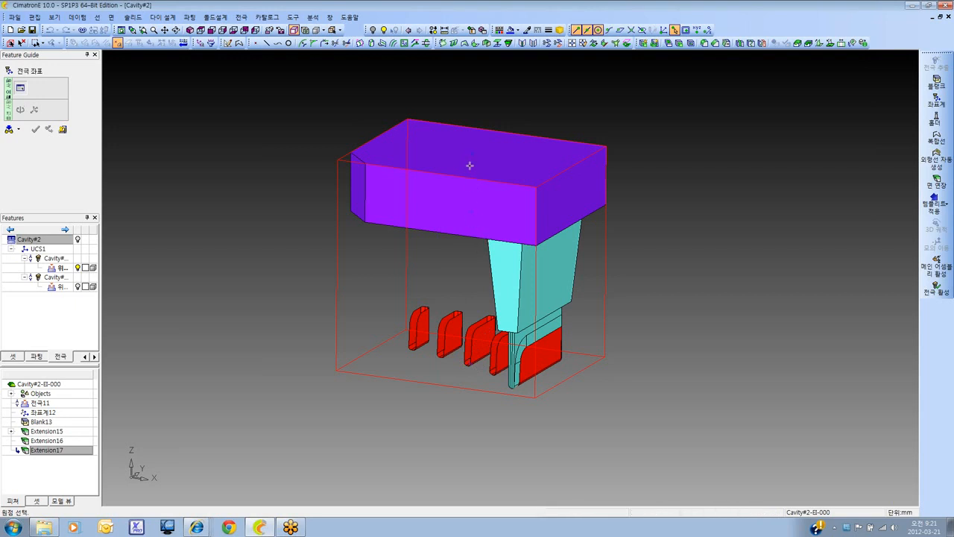
{"action": "left_click", "coordinate": [472, 214]}
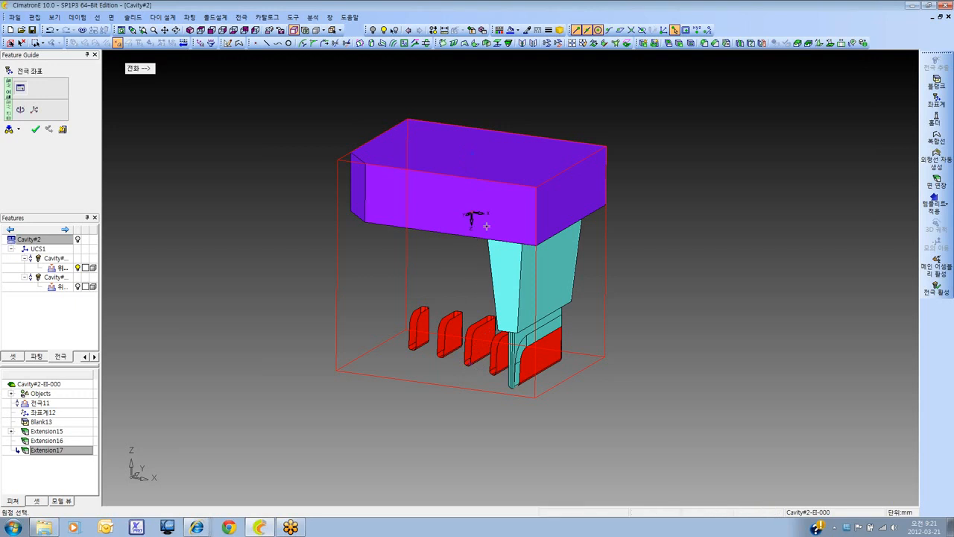
{"action": "left_click", "coordinate": [473, 156]}
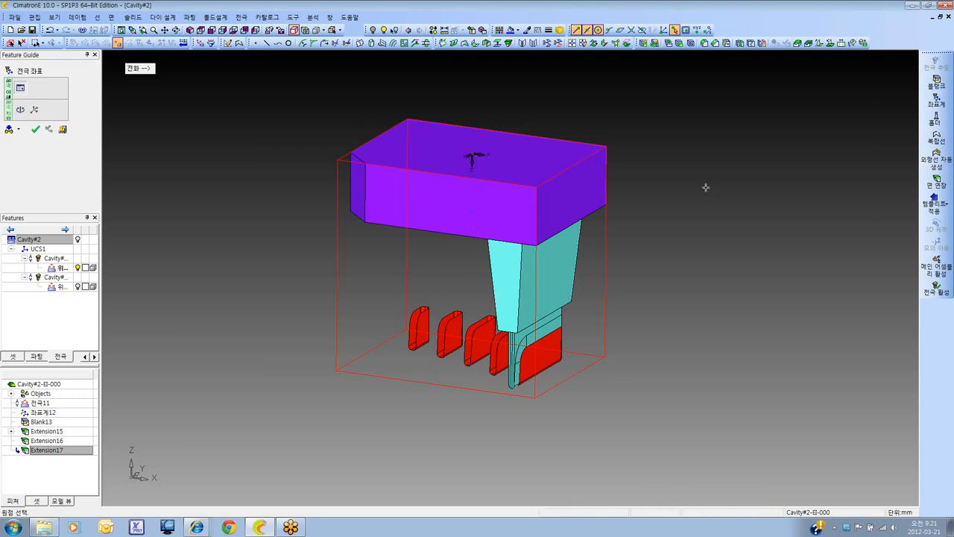
{"action": "left_click", "coordinate": [472, 214]}
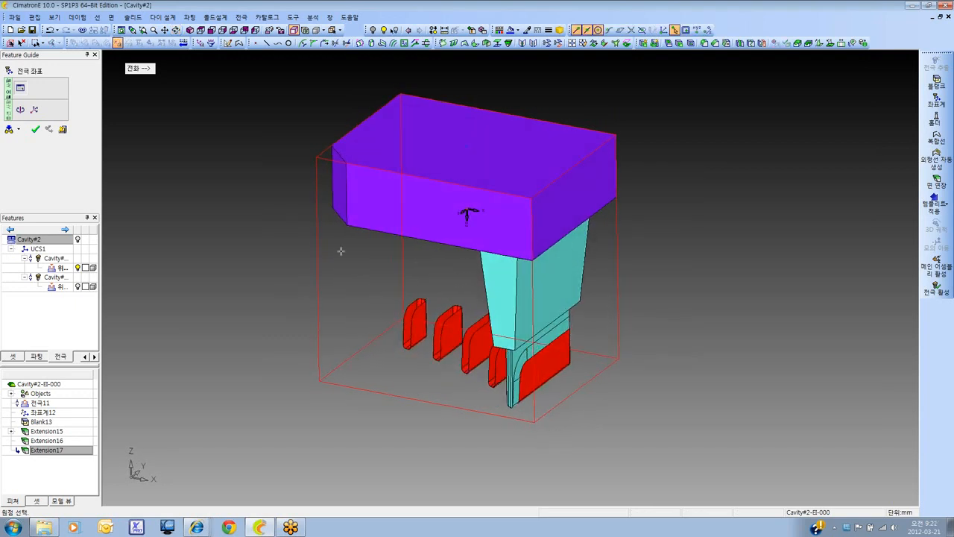
{"action": "left_click", "coordinate": [35, 131]}
{"action": "right_click_drag", "start_coordinate": [327, 163], "coordinate": [256, 249], "text": "ctrl"}
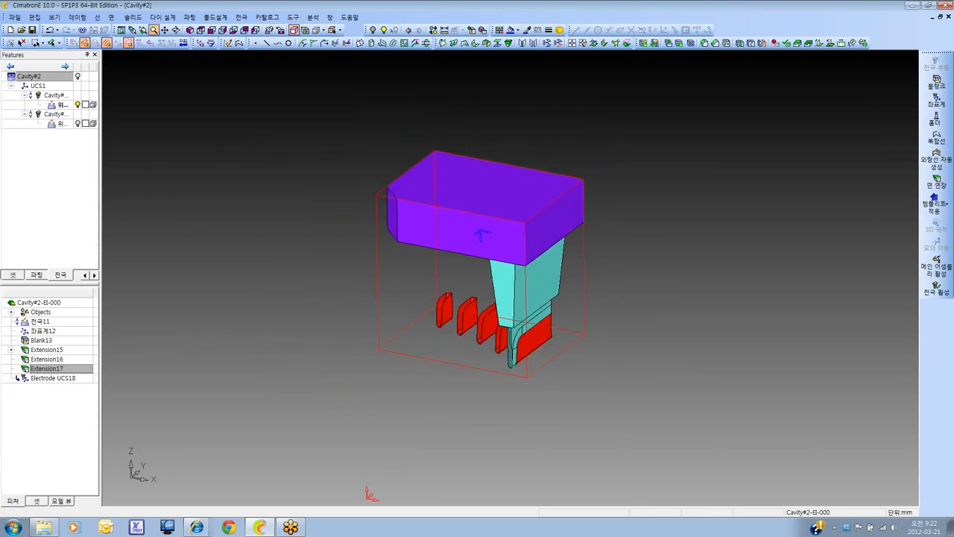
{"action": "middle_click_drag", "start_coordinate": [256, 249], "coordinate": [230, 216], "text": "ctrl"}
{"action": "left_click_drag", "start_coordinate": [230, 216], "coordinate": [196, 165], "text": "ctrl"}
{"action": "left_click_drag", "start_coordinate": [410, 228], "coordinate": [427, 251], "text": "ctrl"}
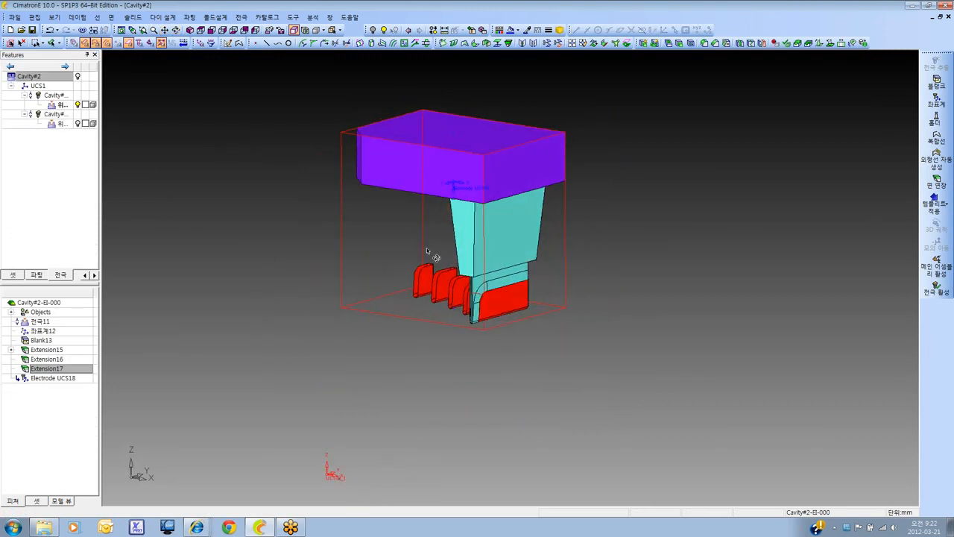
Show the cavity around the electrode and activate the main assembly Cavity#2
{"action": "left_click", "coordinate": [78, 77]}
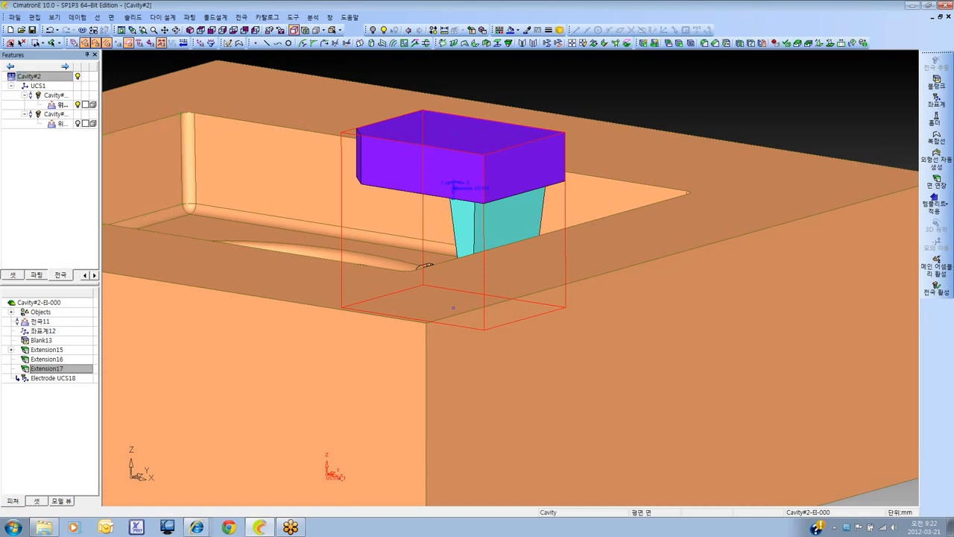
{"action": "left_click_drag", "start_coordinate": [231, 213], "coordinate": [317, 272], "text": "ctrl"}
{"action": "left_click_drag", "start_coordinate": [514, 243], "coordinate": [462, 255], "text": "ctrl"}
{"action": "right_click_drag", "start_coordinate": [462, 255], "coordinate": [456, 213], "text": "ctrl"}
{"action": "left_click_drag", "start_coordinate": [456, 213], "coordinate": [446, 209], "text": "ctrl"}
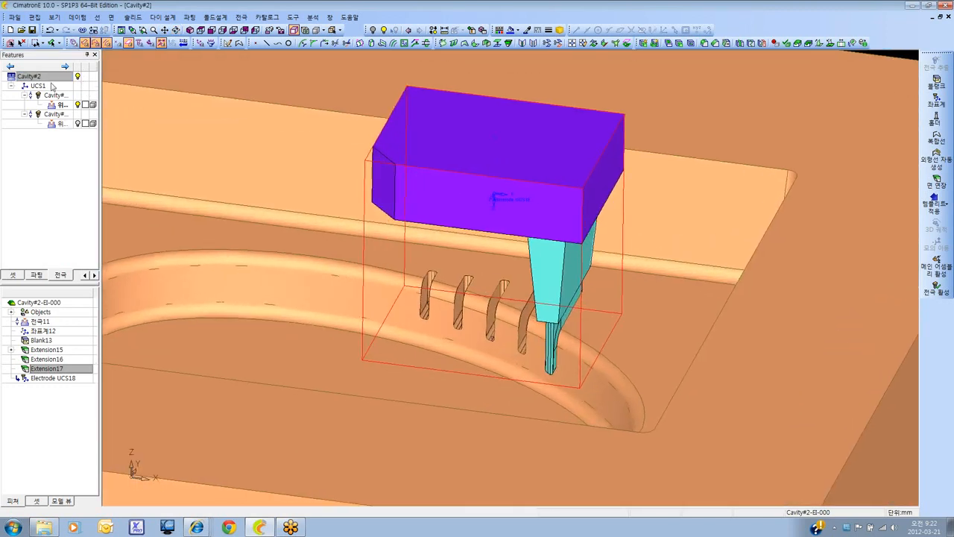
{"action": "double_click", "coordinate": [49, 78]}
{"action": "mouse_move", "coordinate": [504, 277]}
{"action": "left_mouse_down", "text": "ctrl"}
{"action": "mouse_move", "coordinate": [512, 267]}
{"action": "mouse_move", "coordinate": [500, 265]}
{"action": "mouse_move", "coordinate": [505, 279]}
{"action": "left_mouse_up", "text": "ctrl"}
{"action": "middle_click_drag", "start_coordinate": [505, 279], "coordinate": [502, 291], "text": "ctrl"}
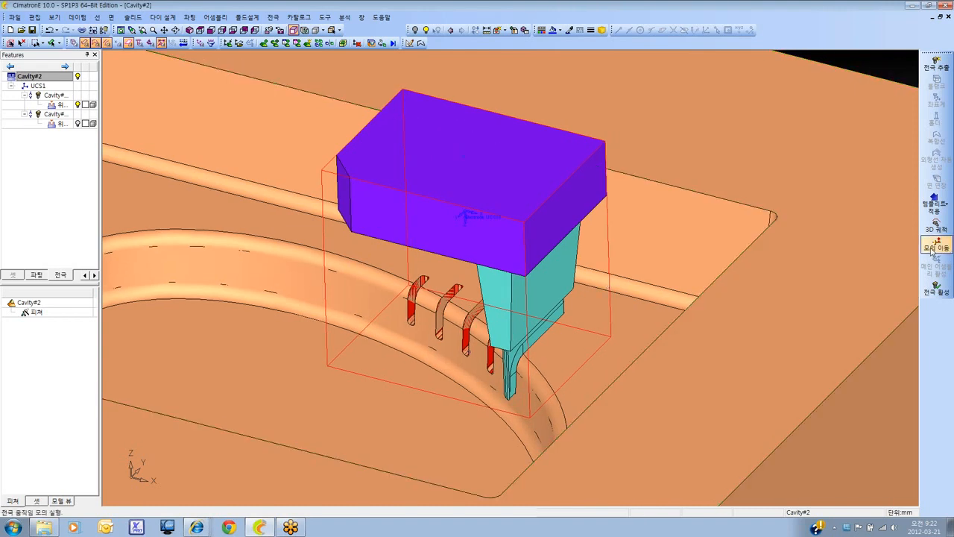
Simulate the electrode's movement (전극 시뮬레이션) in and out of the cavity and exit the simulation
{"action": "left_click", "coordinate": [935, 250]}
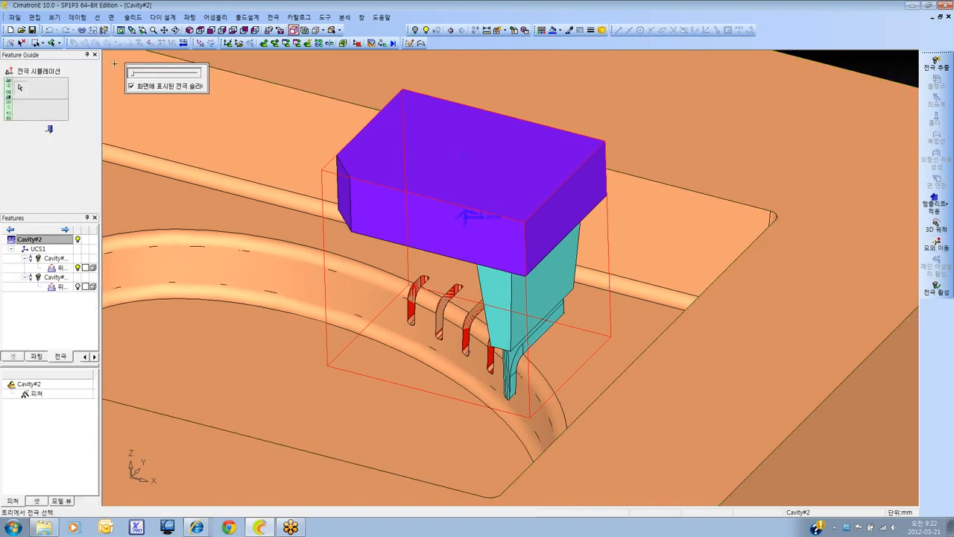
{"action": "mouse_move", "coordinate": [133, 76]}
{"action": "left_mouse_down"}
{"action": "mouse_move", "coordinate": [190, 75]}
{"action": "mouse_move", "coordinate": [129, 75]}
{"action": "mouse_move", "coordinate": [161, 81]}
{"action": "mouse_move", "coordinate": [124, 84]}
{"action": "left_mouse_up"}
{"action": "right_click_drag", "start_coordinate": [402, 156], "coordinate": [407, 443], "text": "ctrl"}
{"action": "middle_click_drag", "start_coordinate": [406, 444], "coordinate": [456, 414], "text": "ctrl"}
{"action": "left_click", "coordinate": [49, 130]}
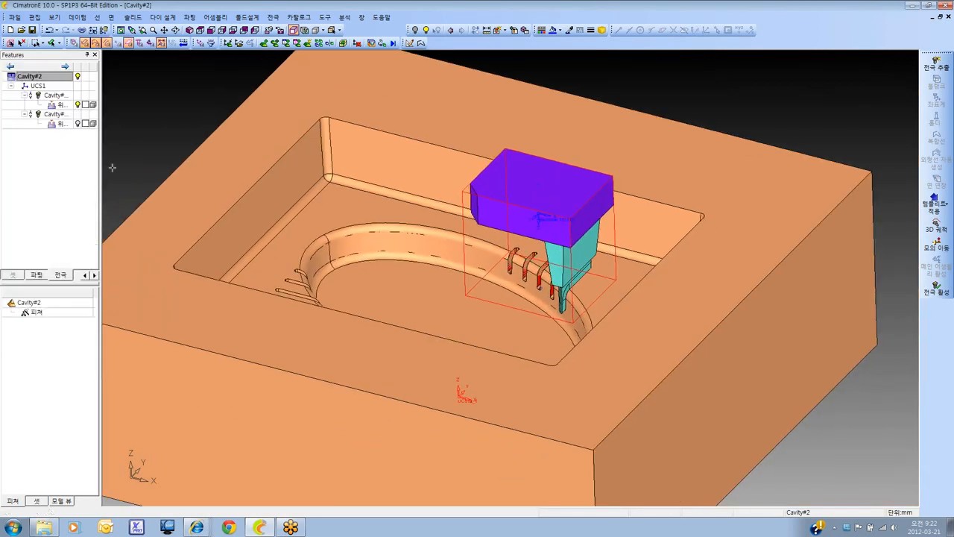
Close the Cavity#2 electrode assembly
{"action": "left_click_drag", "start_coordinate": [345, 225], "coordinate": [385, 288], "text": "ctrl"}
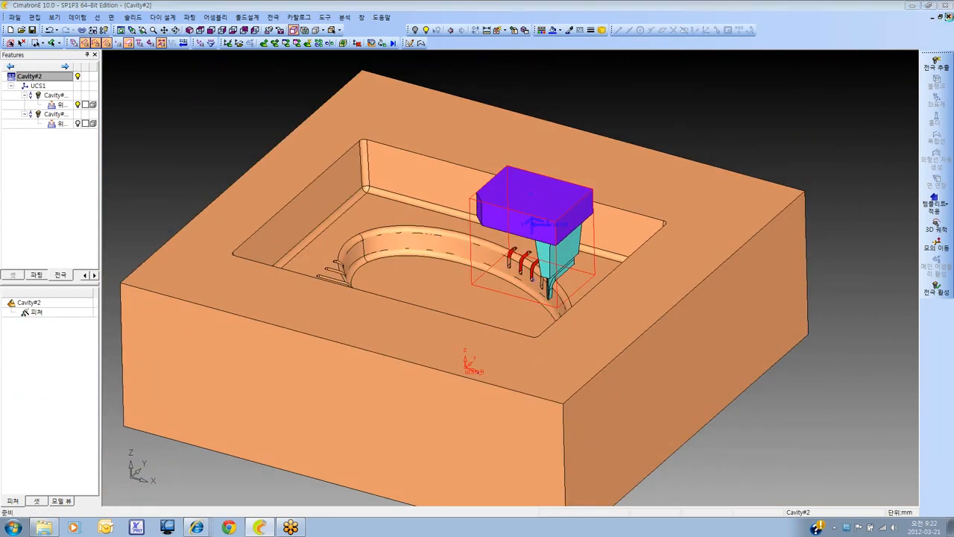
{"action": "left_click", "coordinate": [948, 16]}
{"action": "left_click", "coordinate": [492, 289]}
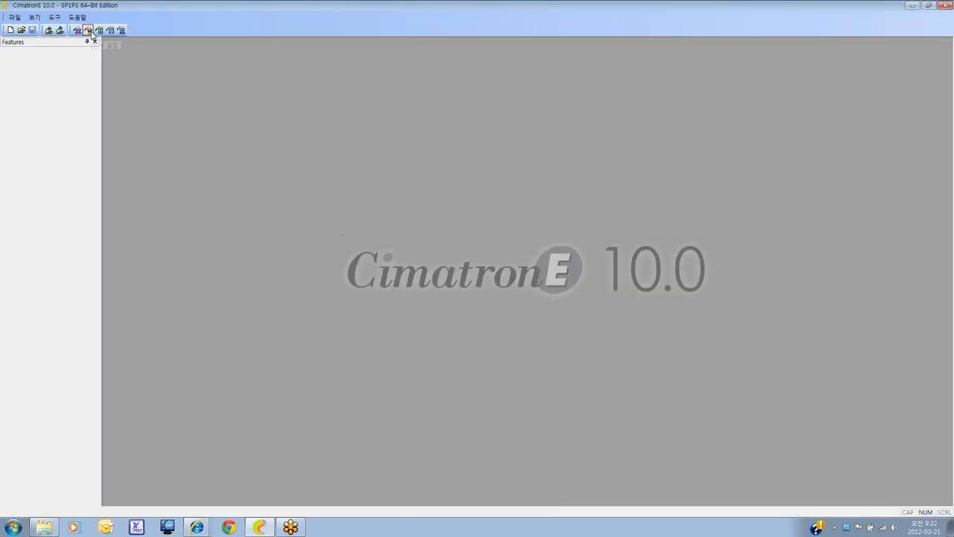
Set up a new electrode project for the part 파트0 in a new folder 파트0-Electrodes, in mm
{"action": "left_click", "coordinate": [88, 30]}
{"action": "left_click", "coordinate": [507, 197]}
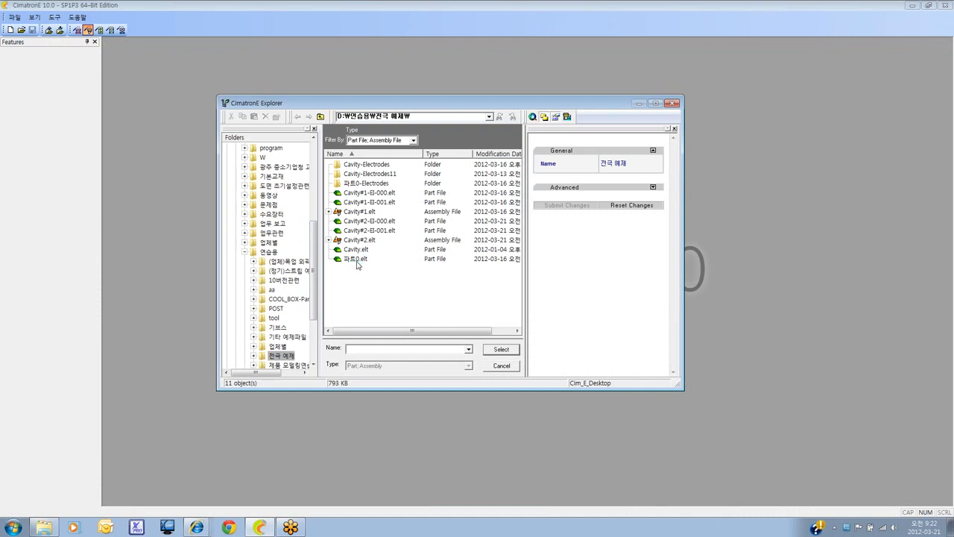
{"action": "left_click", "coordinate": [357, 259]}
{"action": "left_click", "coordinate": [506, 352]}
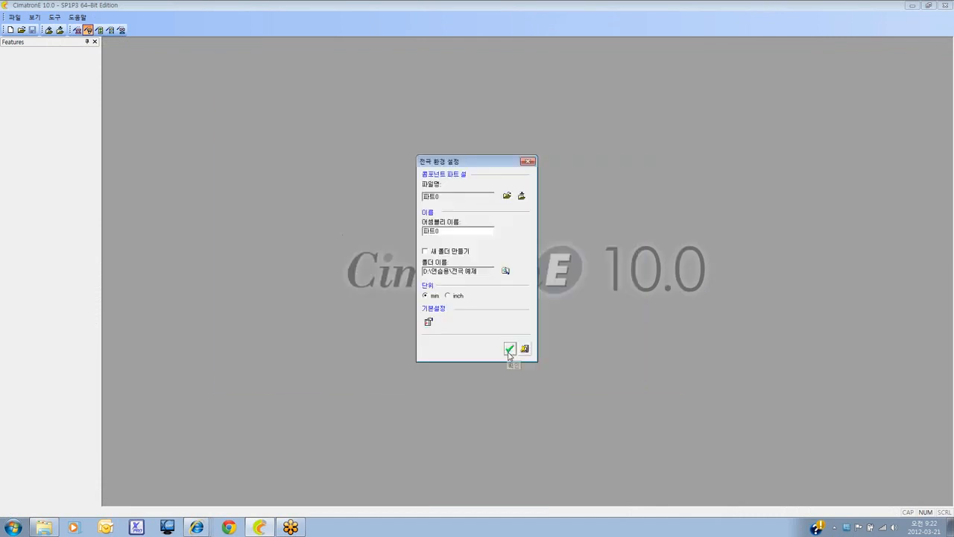
{"action": "left_click", "coordinate": [430, 251]}
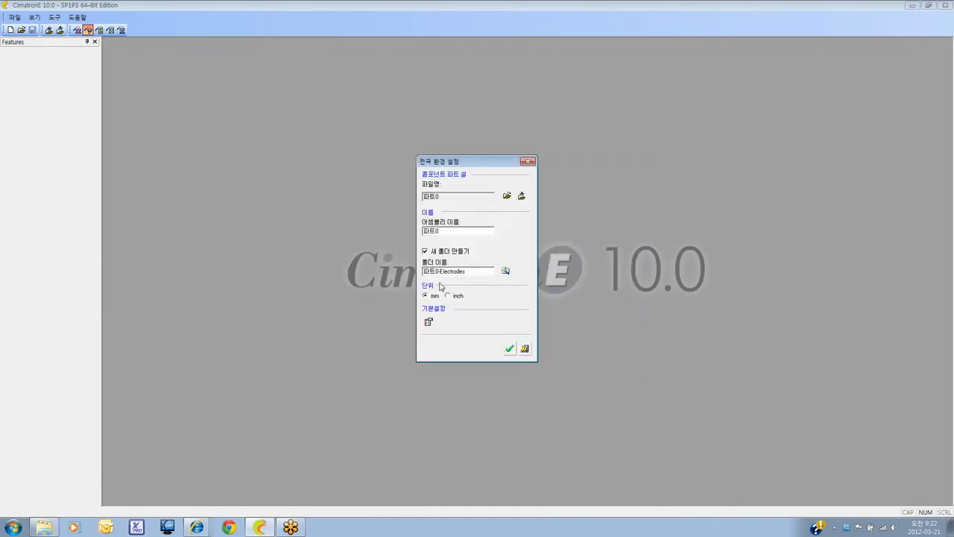
{"action": "left_click", "coordinate": [508, 349]}
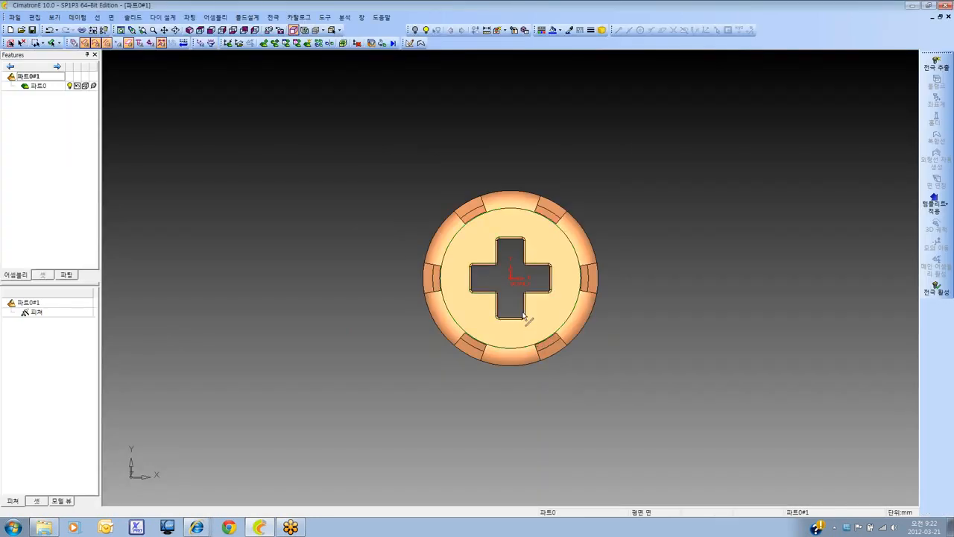
Extract an electrode from the side slot at the part's +X edge using a rectangular (사각형) untrimmed boundary without a template
{"action": "middle_click_drag", "start_coordinate": [540, 150], "coordinate": [507, 203], "text": "ctrl"}
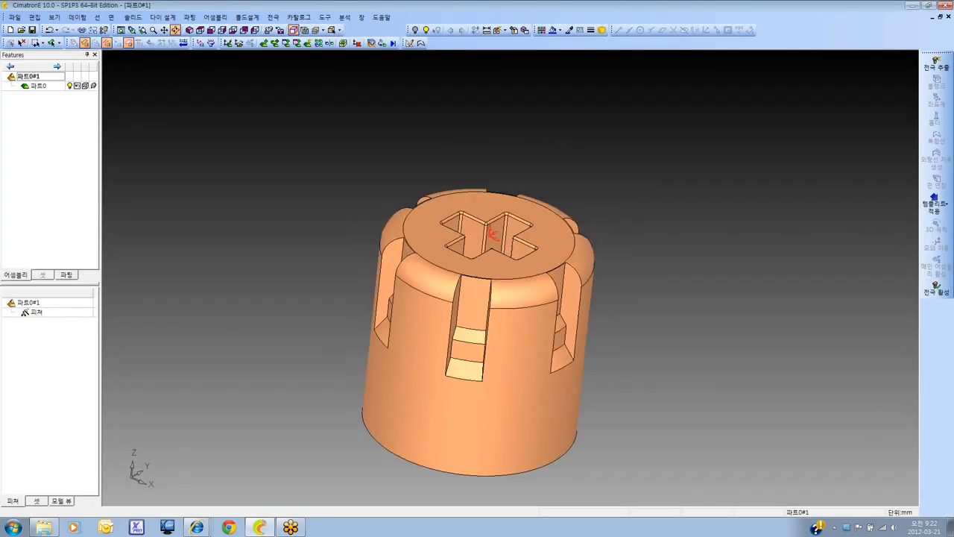
{"action": "left_click_drag", "start_coordinate": [507, 203], "coordinate": [413, 172], "text": "ctrl"}
{"action": "left_click", "coordinate": [200, 30]}
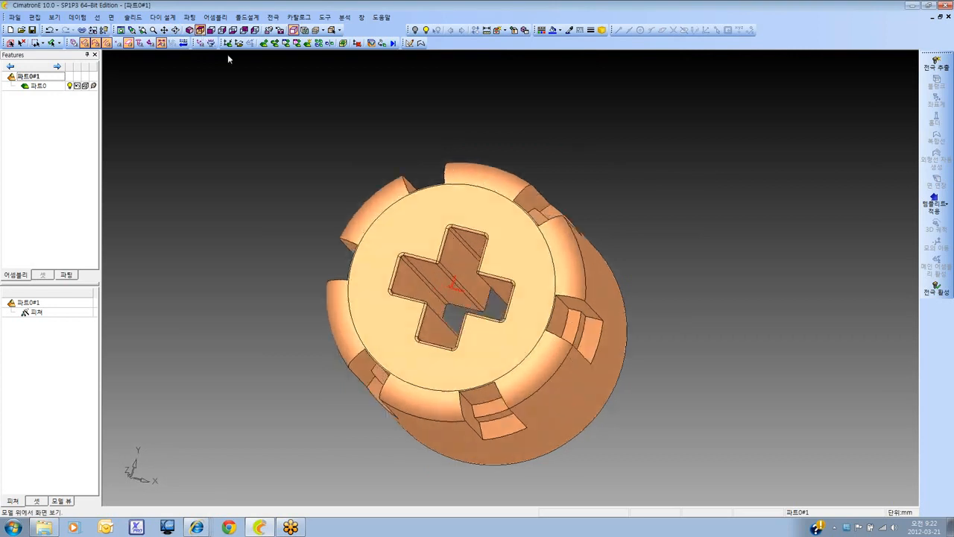
{"action": "scroll", "coordinate": [521, 252], "scroll_direction": "down", "scroll_amount": 3}
{"action": "middle_click_drag", "start_coordinate": [522, 252], "coordinate": [501, 238], "text": "ctrl"}
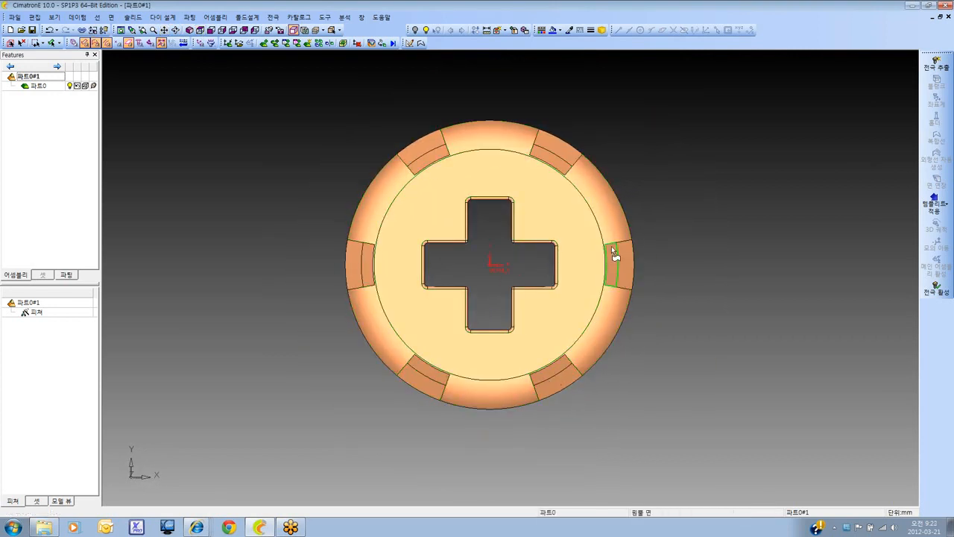
{"action": "left_click_drag", "start_coordinate": [515, 290], "coordinate": [459, 225], "text": "ctrl"}
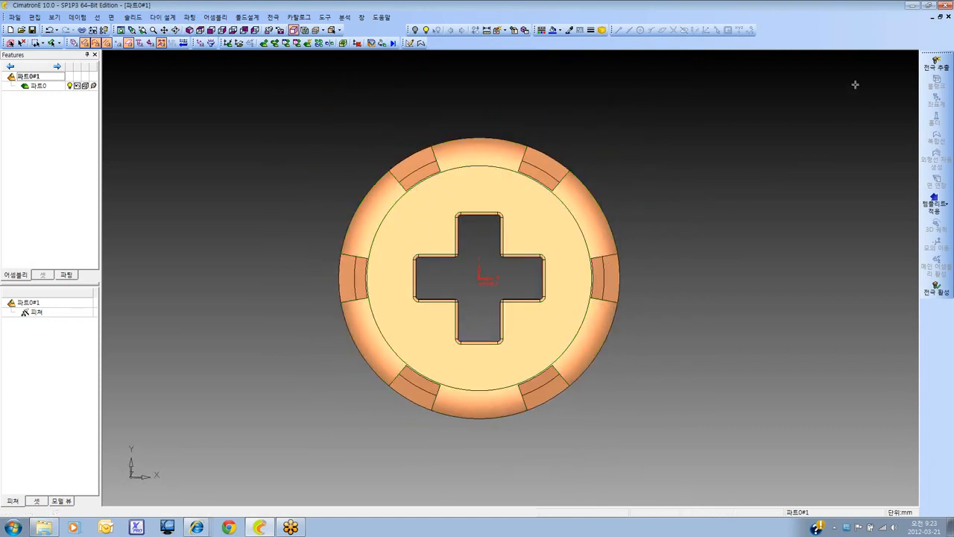
{"action": "left_click", "coordinate": [946, 67]}
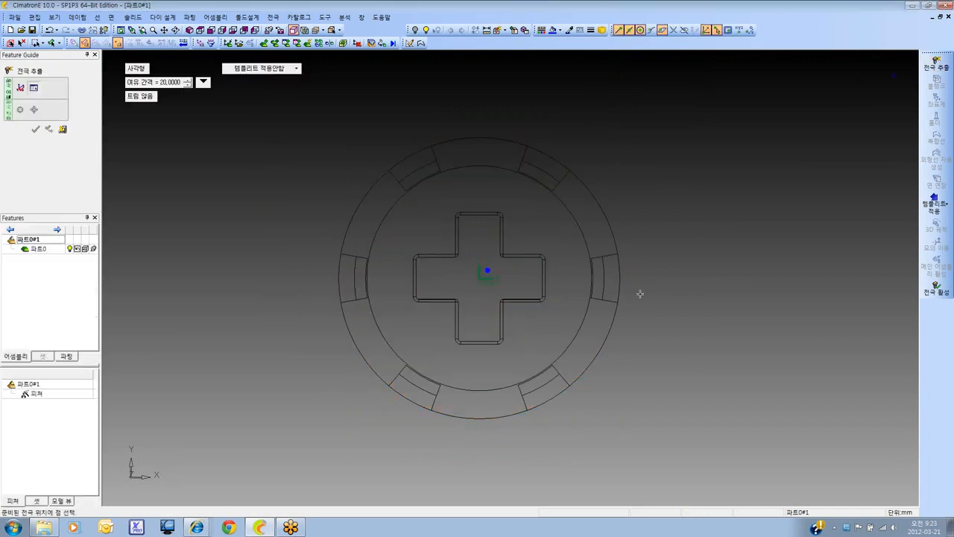
{"action": "left_click", "coordinate": [606, 273]}
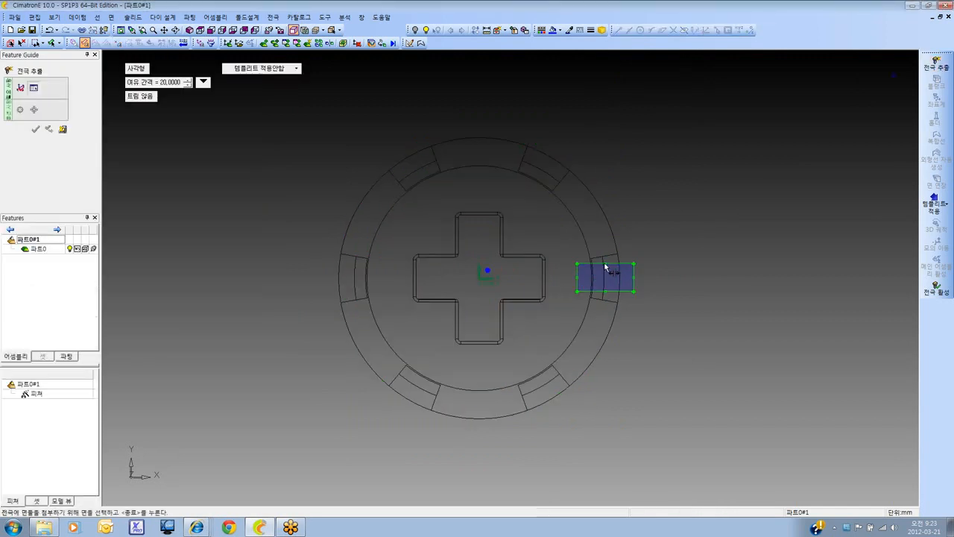
{"action": "left_click_drag", "start_coordinate": [605, 267], "coordinate": [607, 232]}
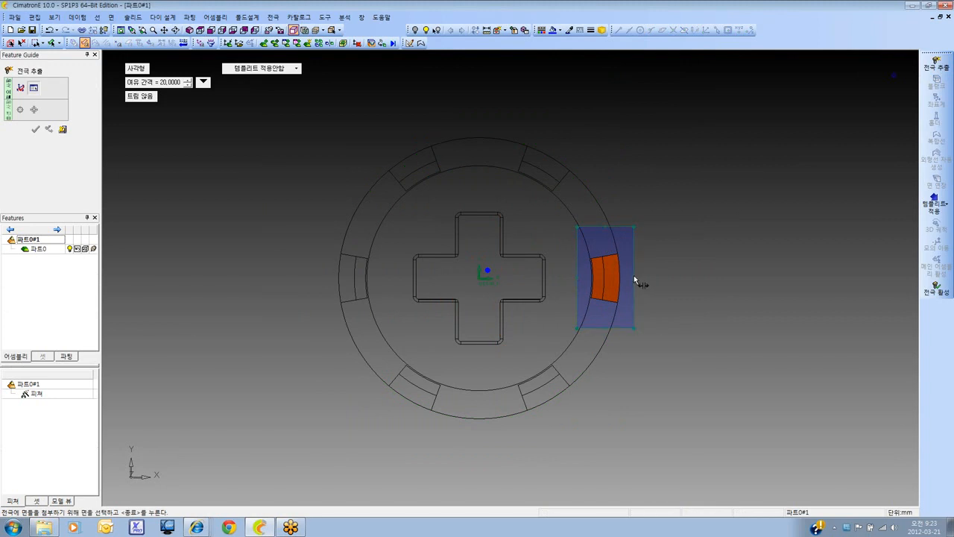
{"action": "left_click_drag", "start_coordinate": [635, 280], "coordinate": [646, 280]}
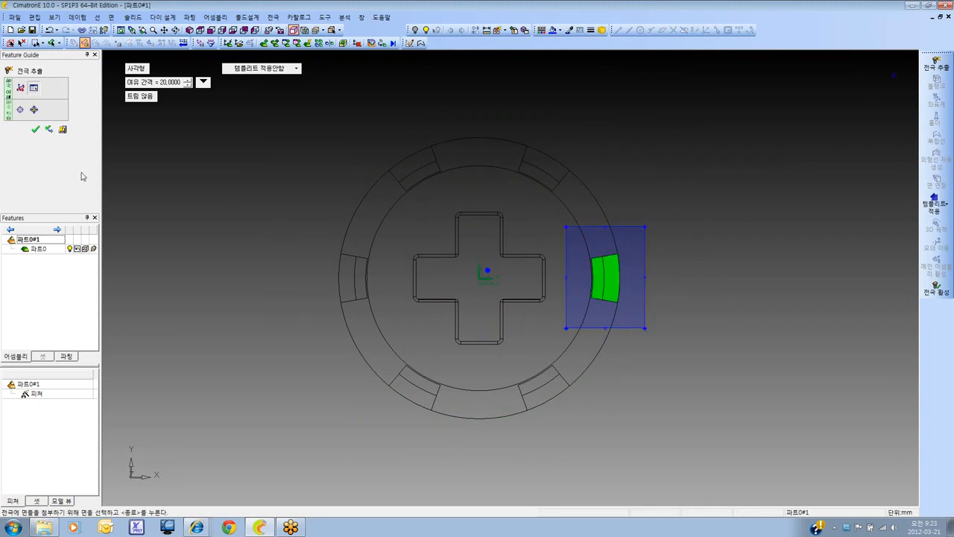
{"action": "left_click", "coordinate": [36, 130]}
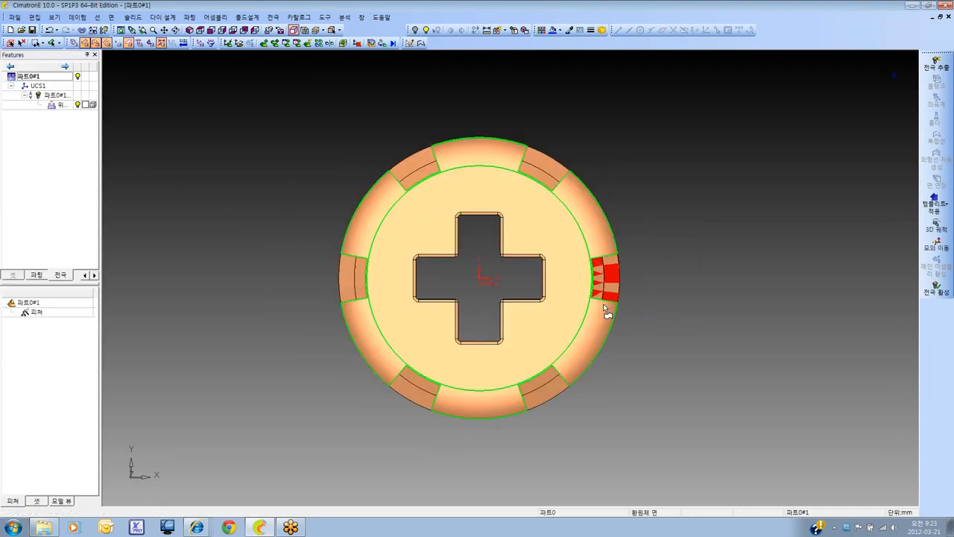
Inspect the extracted slot faces in isometric view and activate their electrode for editing
{"action": "middle_click_drag", "start_coordinate": [656, 343], "coordinate": [590, 267], "text": "ctrl"}
{"action": "left_click_drag", "start_coordinate": [590, 266], "coordinate": [448, 216], "text": "ctrl"}
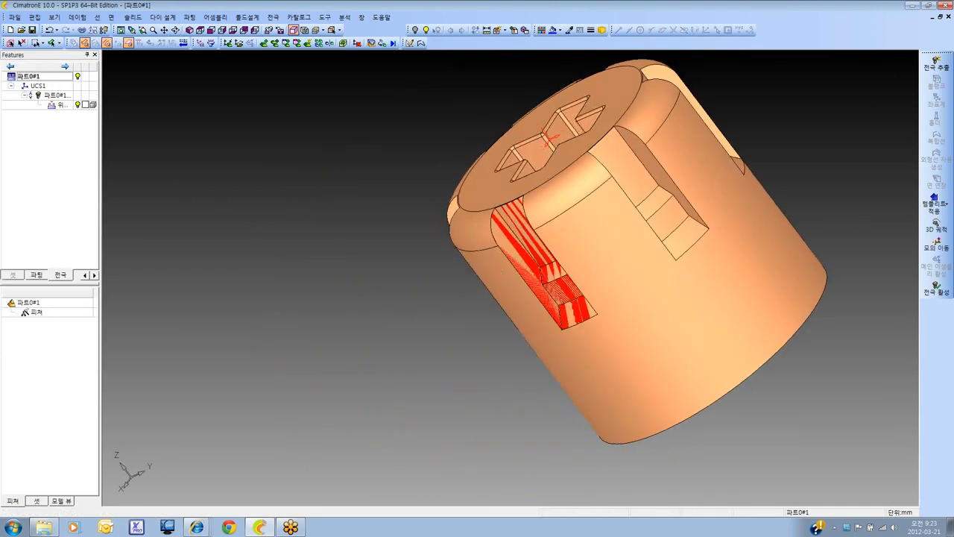
{"action": "left_click", "coordinate": [190, 29]}
{"action": "double_click", "coordinate": [53, 95]}
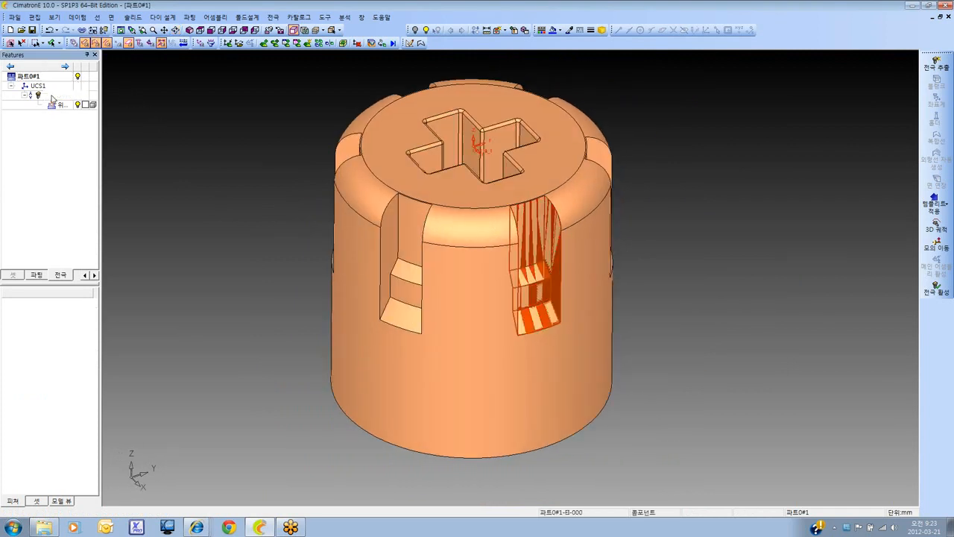
Create a composite curve (복합선) from open edges (오픈 엣지) around the full outer boundary of the slot's electrode faces
{"action": "left_click_drag", "start_coordinate": [496, 305], "coordinate": [483, 288], "text": "ctrl"}
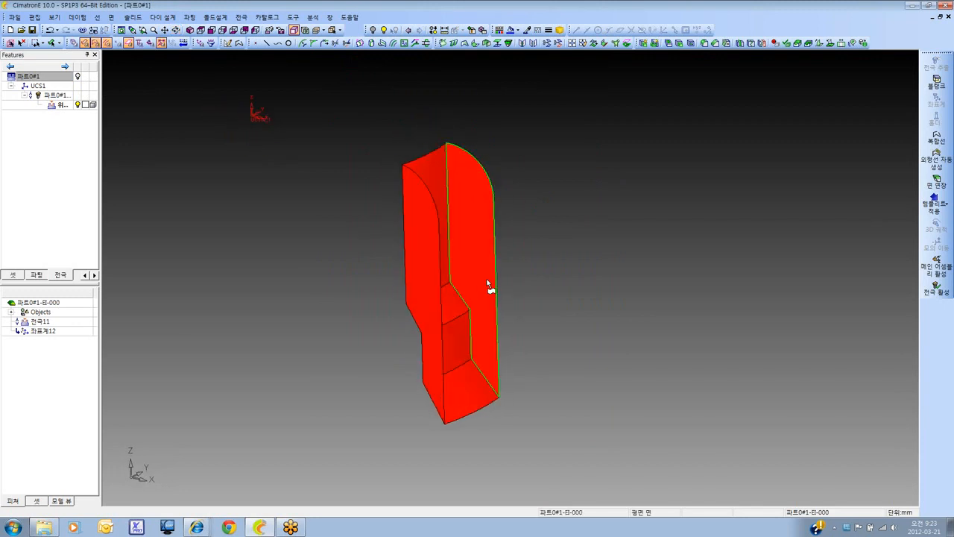
{"action": "left_click", "coordinate": [937, 138]}
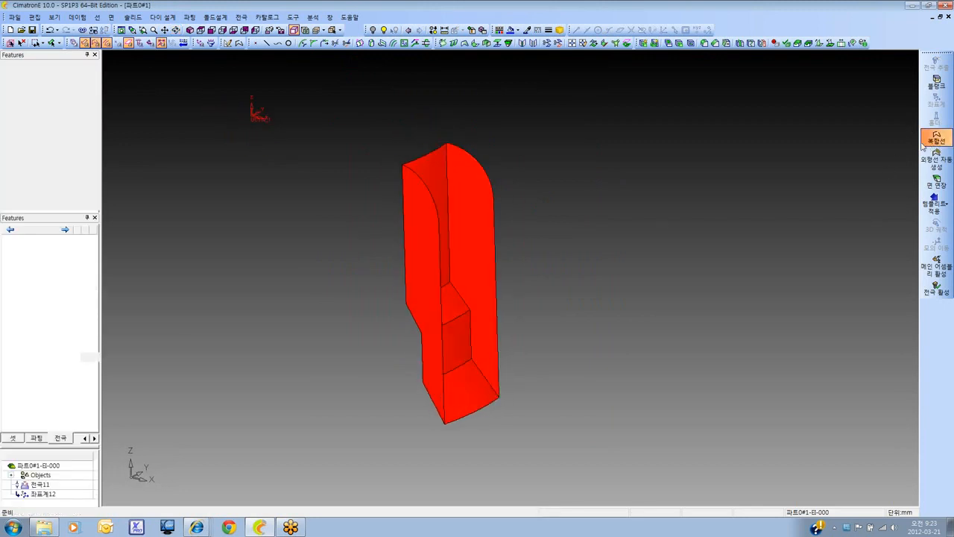
{"action": "left_click", "coordinate": [438, 151]}
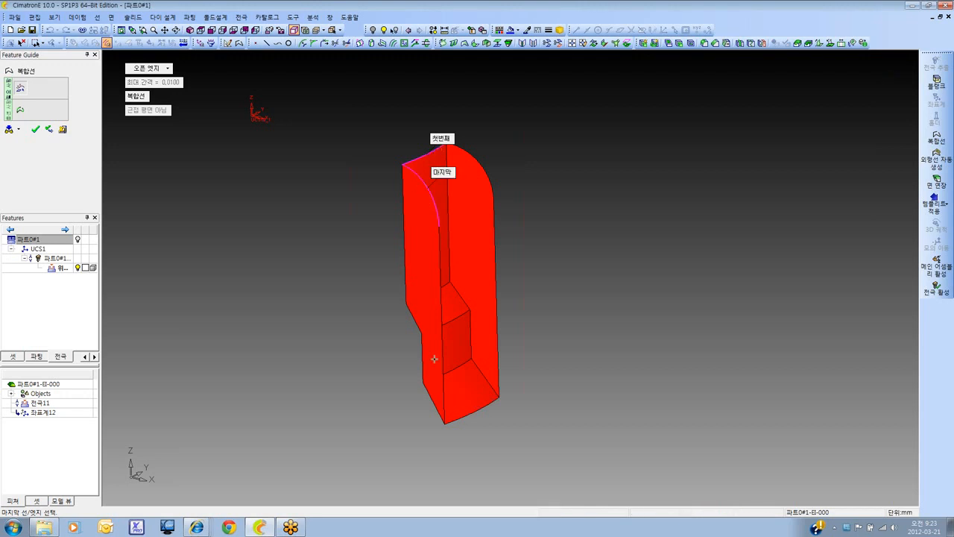
{"action": "left_click", "coordinate": [445, 392]}
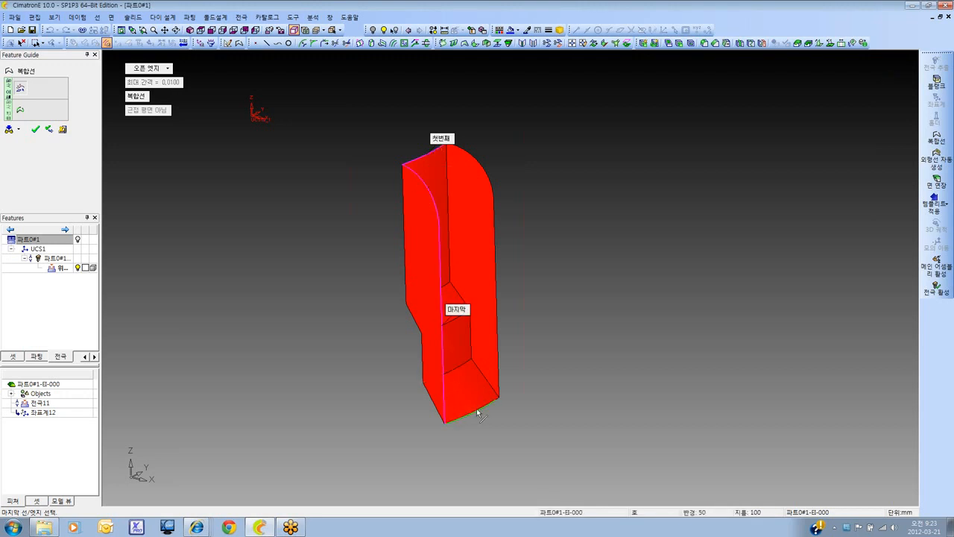
{"action": "left_click", "coordinate": [477, 411]}
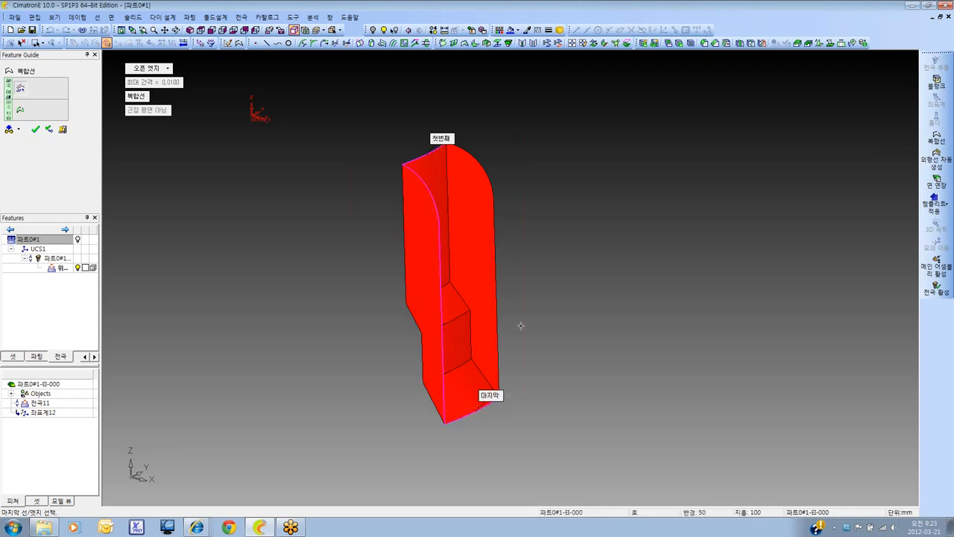
{"action": "right_click", "coordinate": [484, 165]}
{"action": "left_click", "coordinate": [530, 159]}
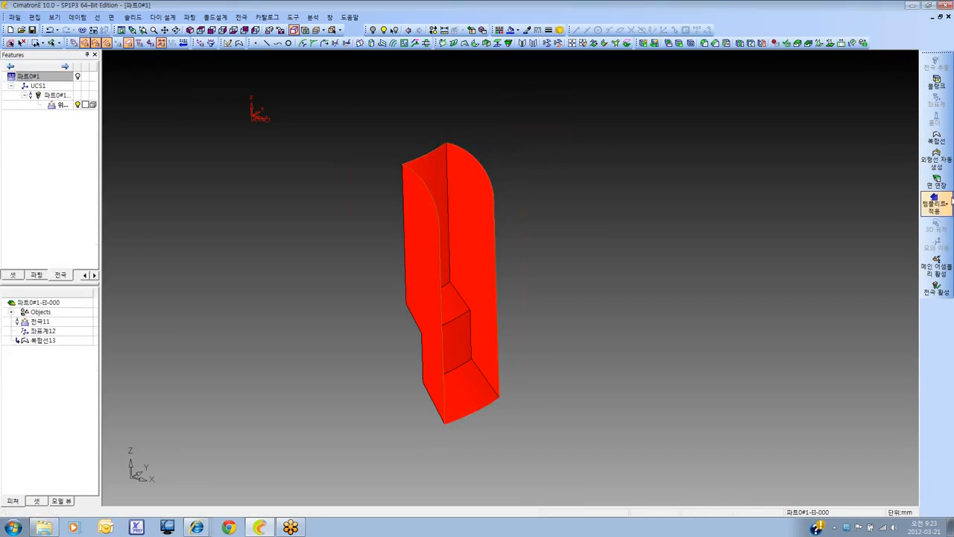
Extend the slot faces tangentially (접선방향) along their outer boundary by a length of 5 mm without a template
{"action": "left_click", "coordinate": [937, 181]}
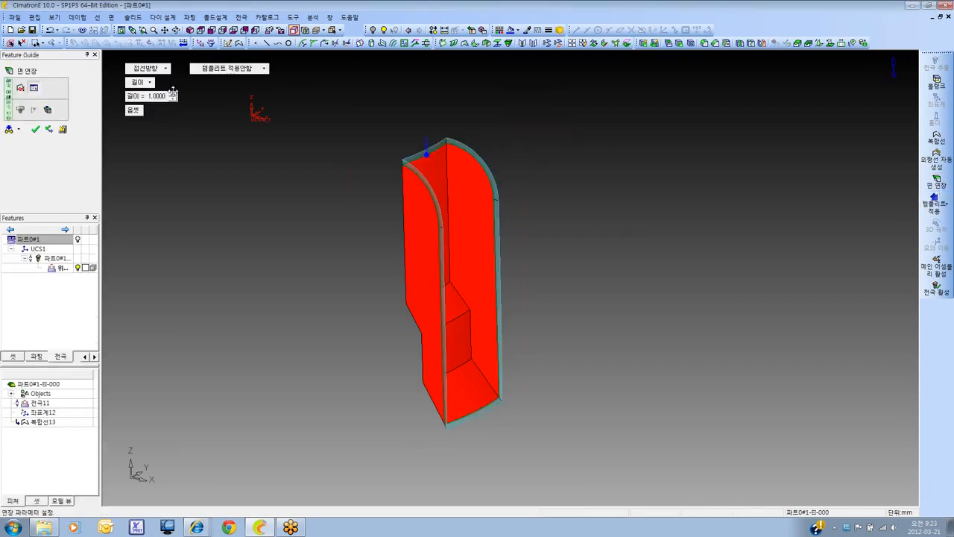
{"action": "left_click", "coordinate": [173, 94]}
{"action": "left_click", "coordinate": [173, 94]}
{"action": "left_click", "coordinate": [173, 94]}
{"action": "left_click", "coordinate": [173, 94]}
{"action": "right_click", "coordinate": [251, 157]}
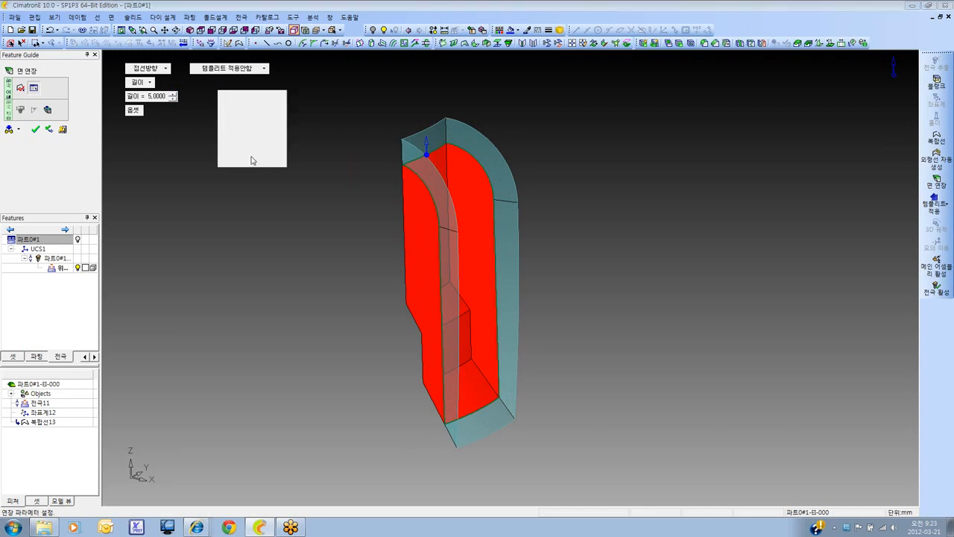
{"action": "left_click", "coordinate": [258, 155]}
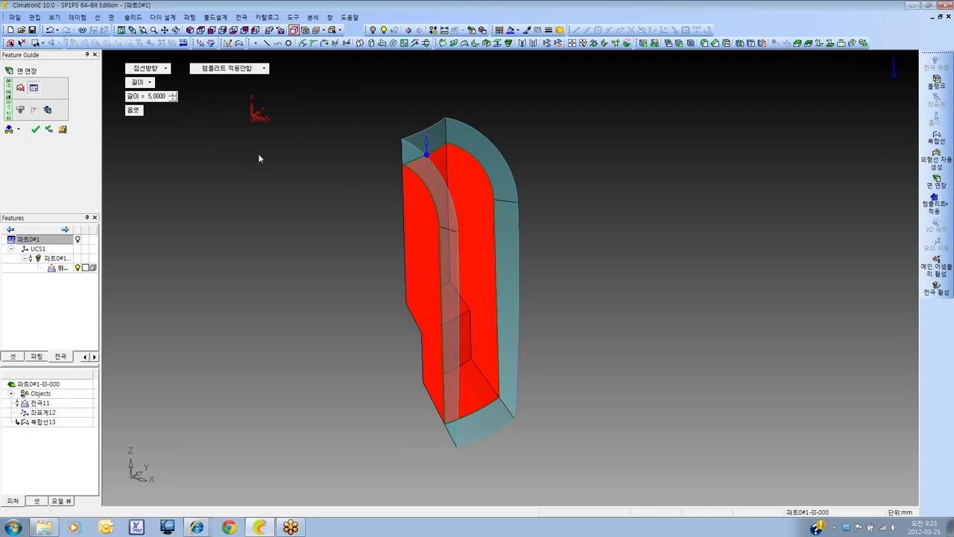
Create a rectangular (사각형) blank around the extended slot electrode with a 5 mm base height and 20 clearance
{"action": "left_click", "coordinate": [937, 82]}
{"action": "left_click", "coordinate": [191, 32]}
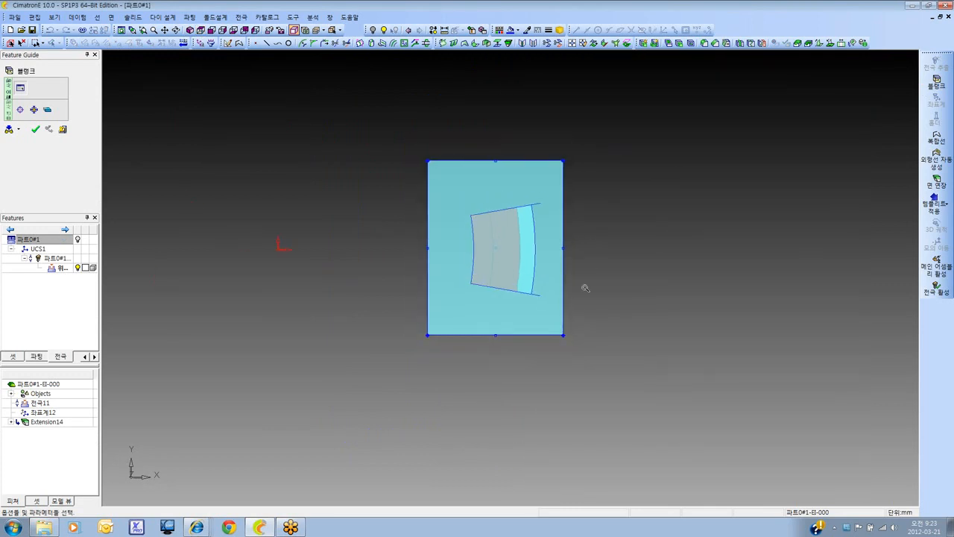
{"action": "left_click", "coordinate": [33, 110]}
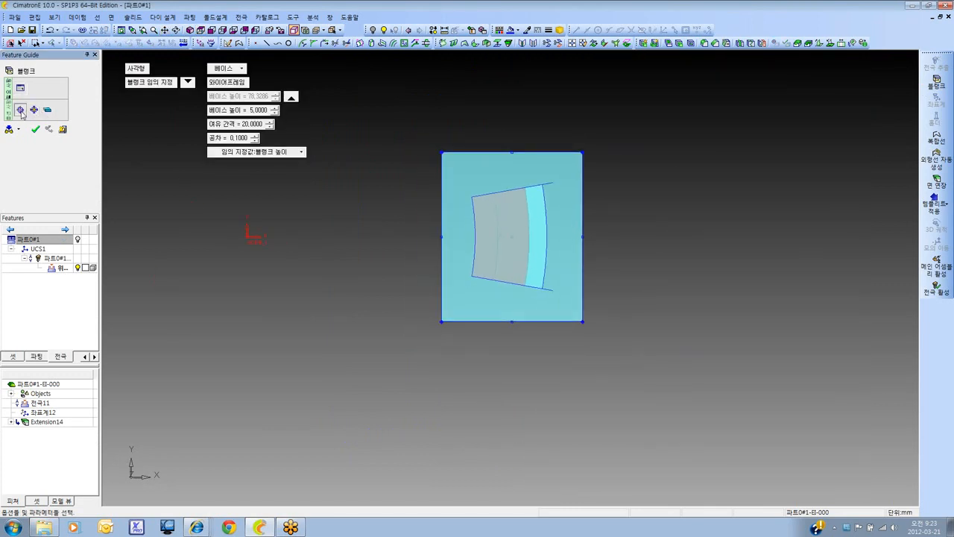
{"action": "left_click", "coordinate": [35, 130]}
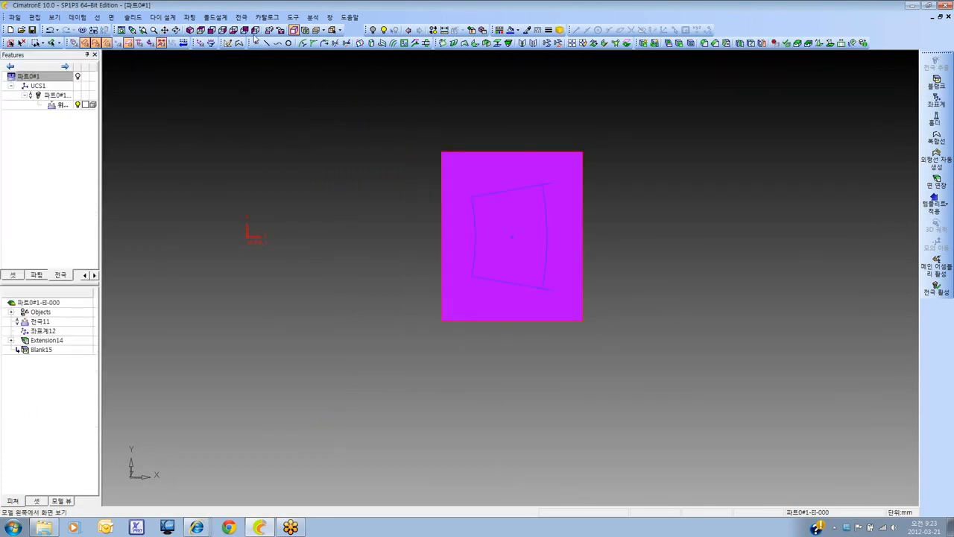
Place the electrode coordinate system at the centre of the blank's top face
{"action": "left_click", "coordinate": [191, 31]}
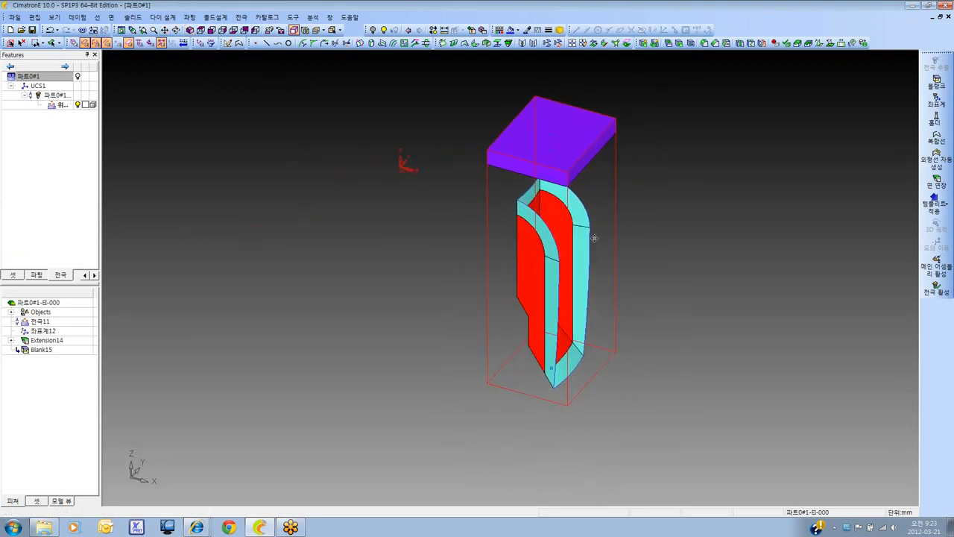
{"action": "left_click", "coordinate": [936, 100]}
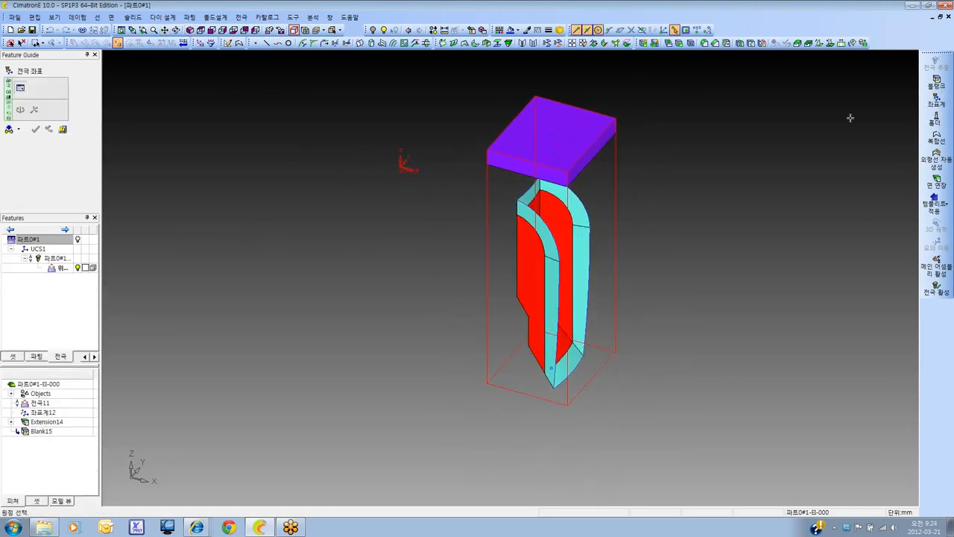
{"action": "left_click", "coordinate": [552, 154]}
{"action": "left_click", "coordinate": [686, 159]}
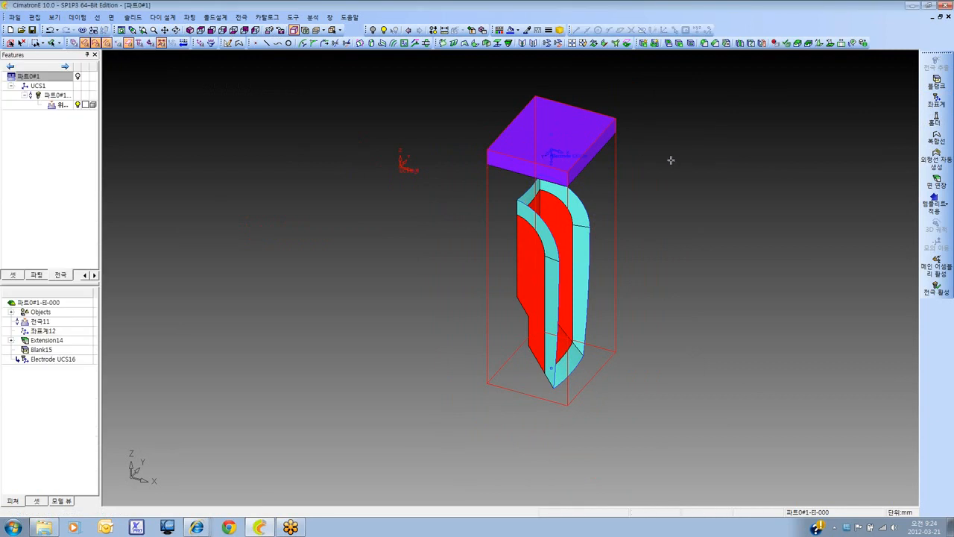
Show the main part again and examine how the electrode, its extension and blank sit in the side slot
{"action": "scroll", "coordinate": [471, 212], "scroll_direction": "down", "scroll_amount": 2}
{"action": "left_click", "coordinate": [78, 76]}
{"action": "scroll", "coordinate": [493, 305], "scroll_direction": "down", "scroll_amount": 2}
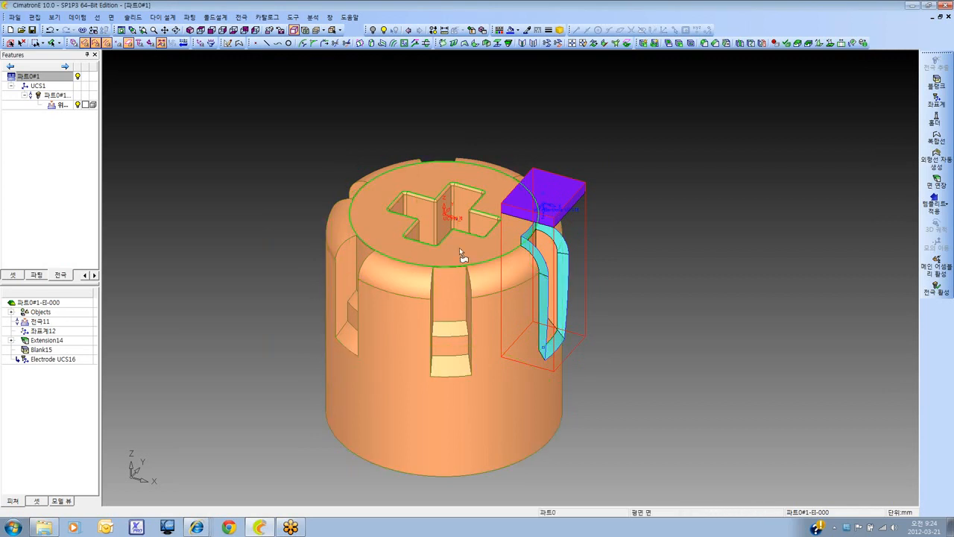
{"action": "left_click_drag", "start_coordinate": [462, 255], "coordinate": [474, 373], "text": "ctrl"}
{"action": "left_click_drag", "start_coordinate": [590, 227], "coordinate": [553, 255], "text": "ctrl"}
{"action": "middle_click_drag", "start_coordinate": [553, 255], "coordinate": [545, 278], "text": "ctrl"}
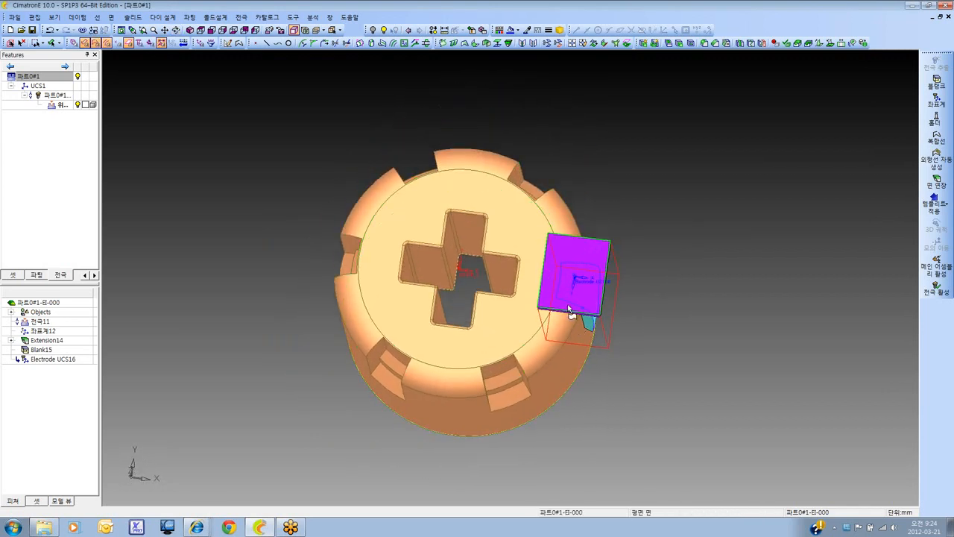
{"action": "left_click_drag", "start_coordinate": [573, 302], "coordinate": [589, 212], "text": "ctrl"}
{"action": "right_click_drag", "start_coordinate": [589, 213], "coordinate": [562, 237], "text": "ctrl"}
{"action": "middle_click_drag", "start_coordinate": [562, 236], "coordinate": [528, 248], "text": "ctrl"}
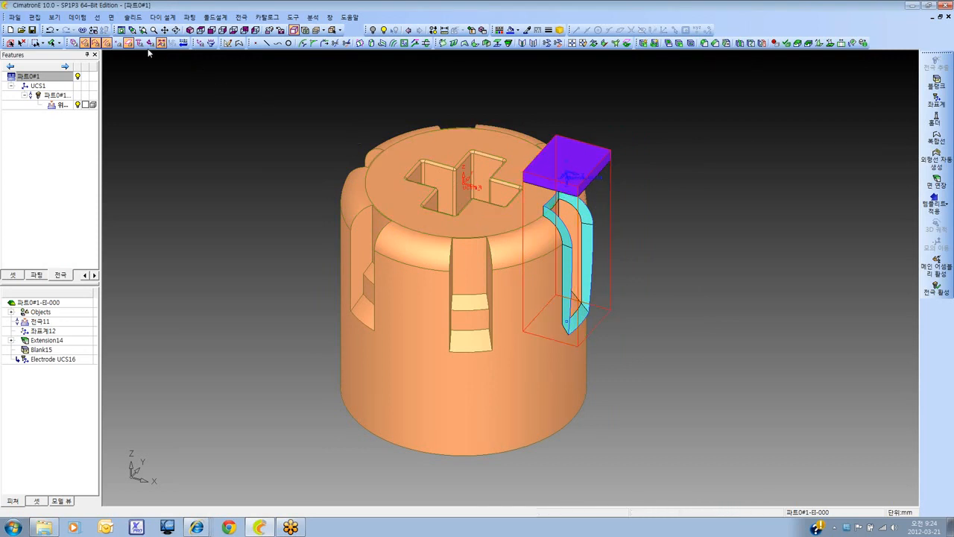
Save the finished electrode as an electrode template (*.etp) named 5555 on drive D:
{"action": "left_click", "coordinate": [241, 17]}
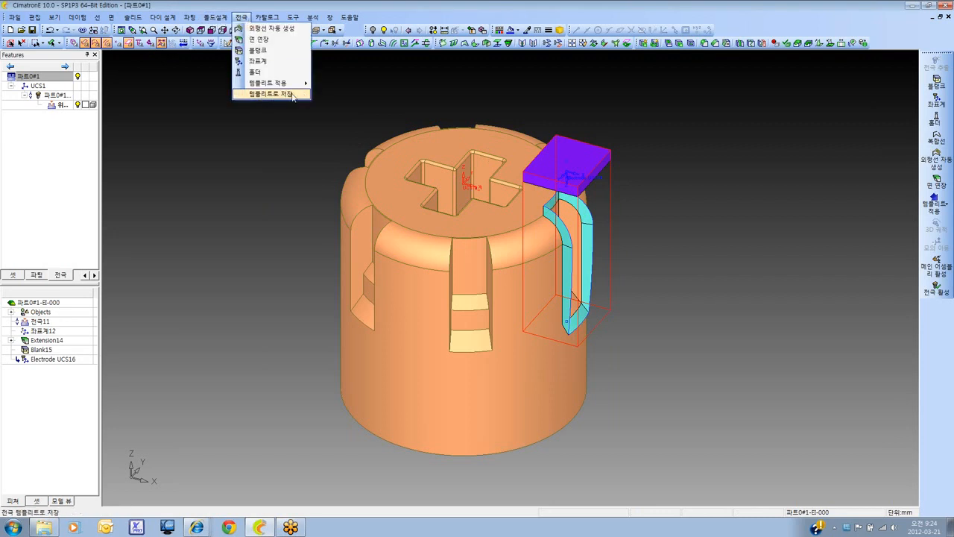
{"action": "left_click", "coordinate": [293, 95]}
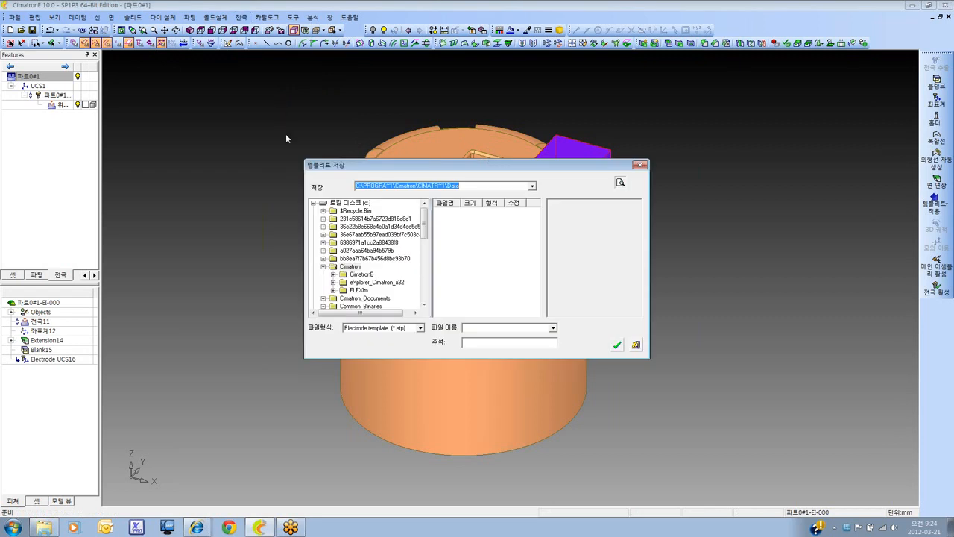
{"action": "left_click", "coordinate": [314, 203]}
{"action": "left_click", "coordinate": [345, 211]}
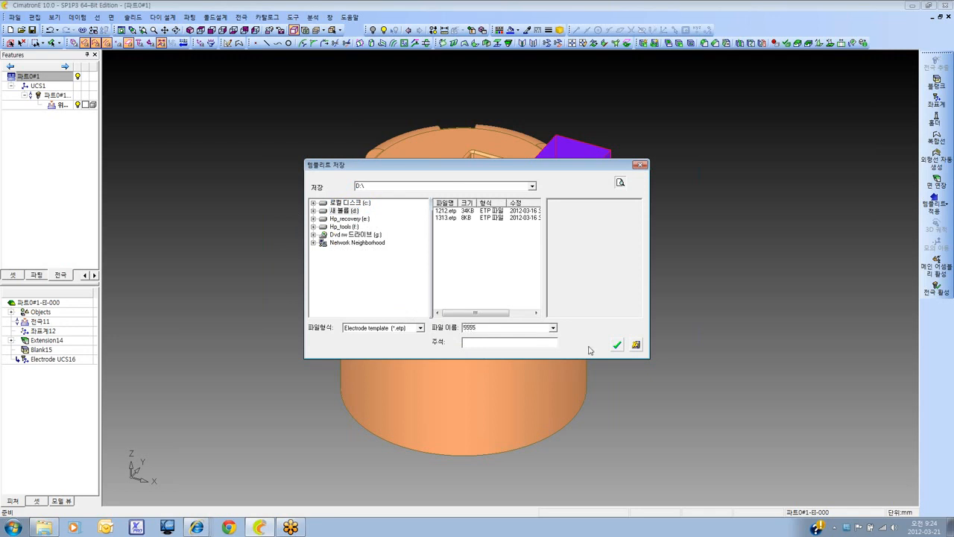
{"action": "left_click", "coordinate": [618, 345]}
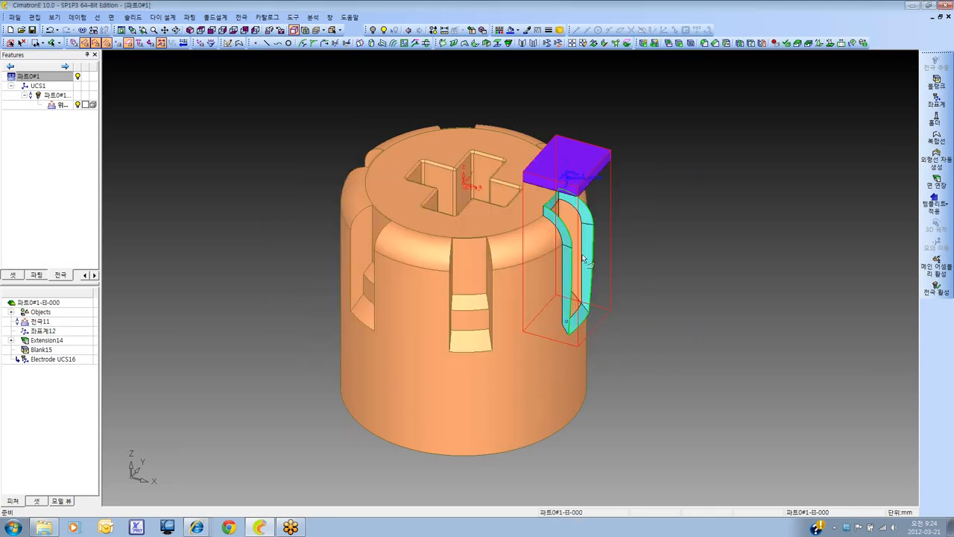
Activate the main assembly 파트0#1 and start extracting the next side slot counterclockwise from the first electrode, widening its rectangular boundary in X
{"action": "left_click", "coordinate": [199, 31]}
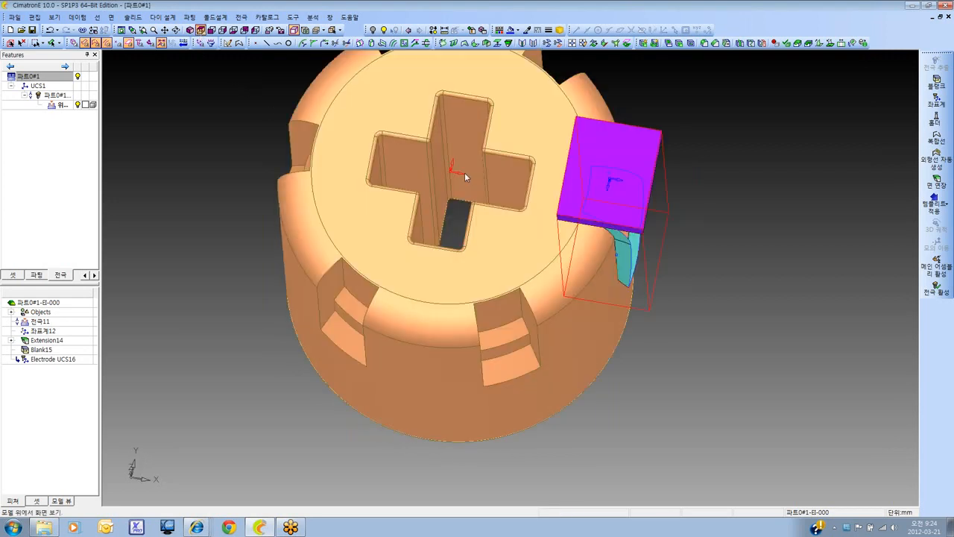
{"action": "left_click", "coordinate": [48, 77]}
{"action": "double_click", "coordinate": [48, 78]}
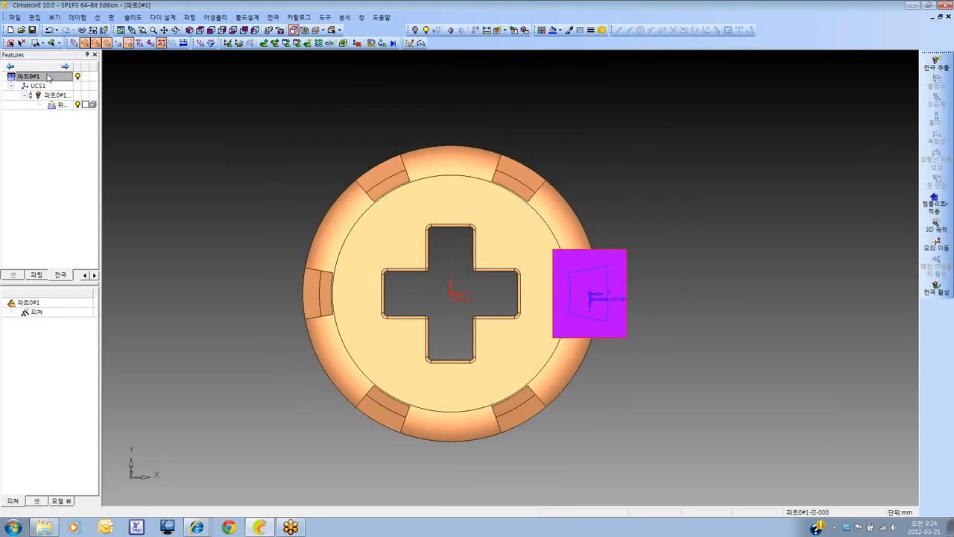
{"action": "left_click", "coordinate": [937, 64]}
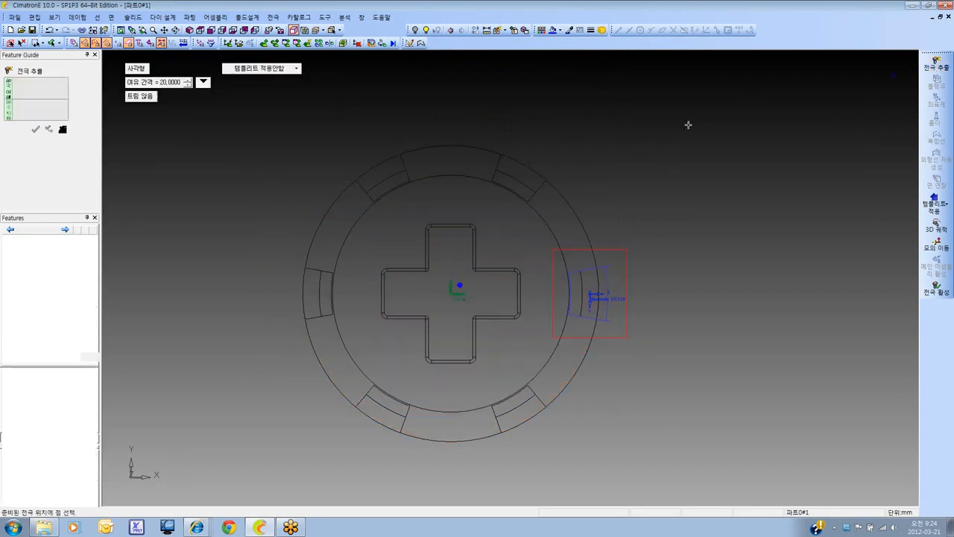
{"action": "left_click", "coordinate": [515, 167]}
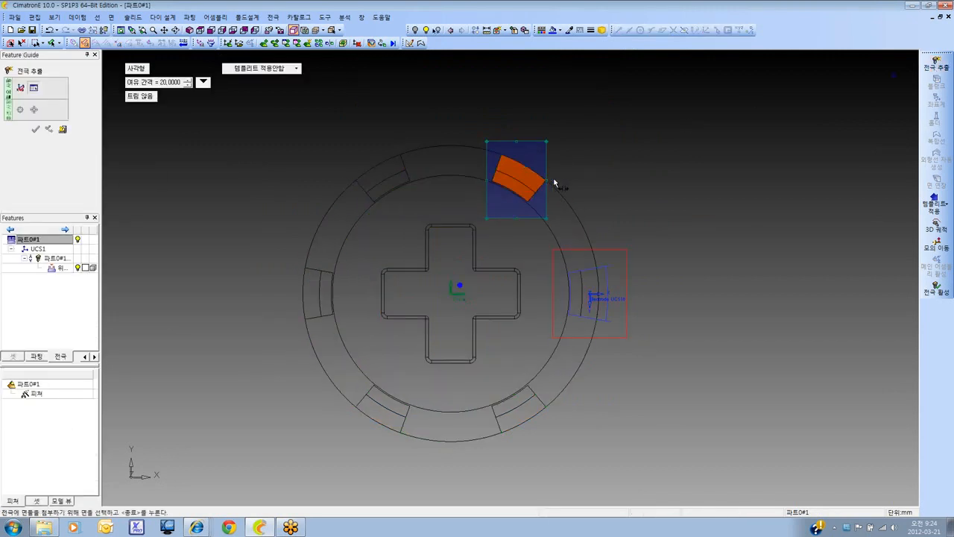
{"action": "left_click_drag", "start_coordinate": [555, 182], "coordinate": [562, 182]}
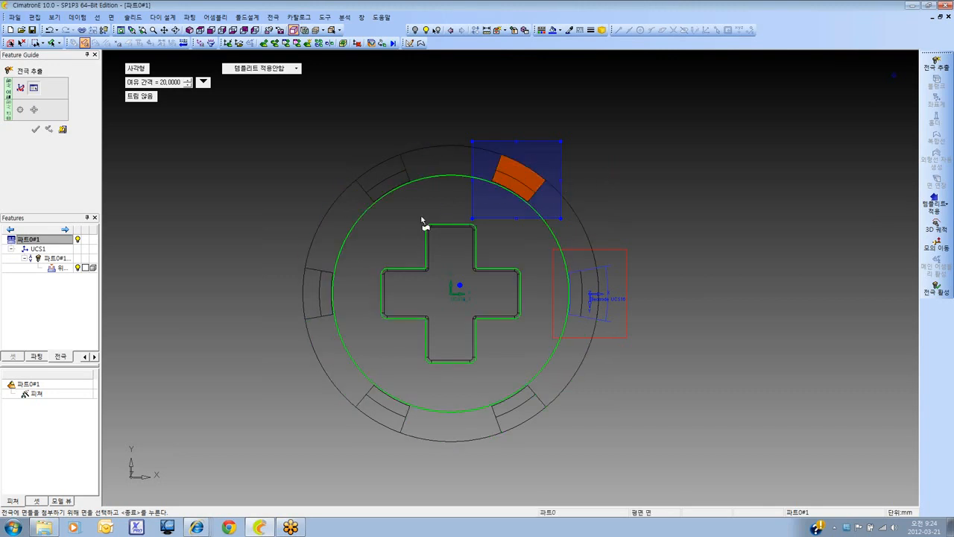
{"action": "middle_click", "coordinate": [411, 132]}
{"action": "left_click_drag", "start_coordinate": [433, 175], "coordinate": [412, 146], "text": "ctrl"}
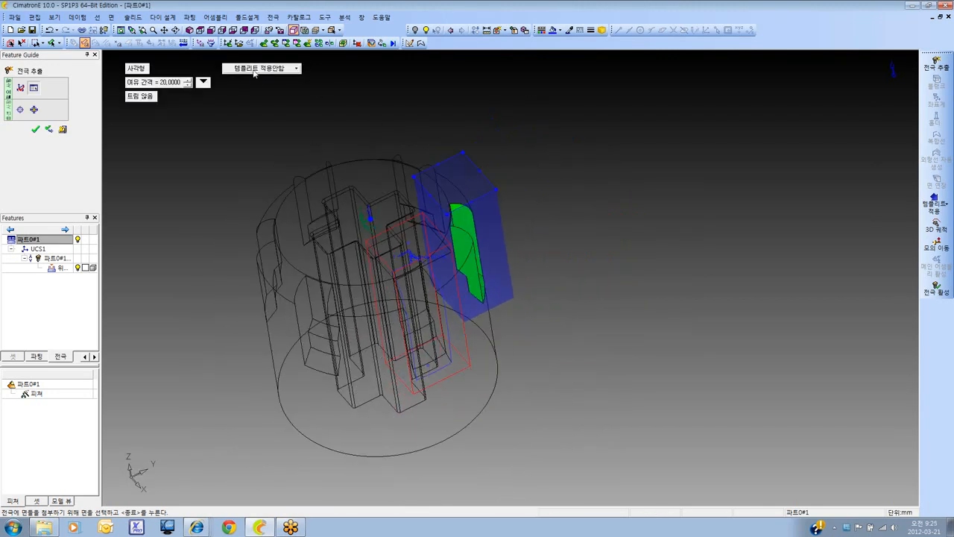
Apply the template 5555.etp from drive D: to the new slot extraction and create the electrode
{"action": "left_click", "coordinate": [278, 72]}
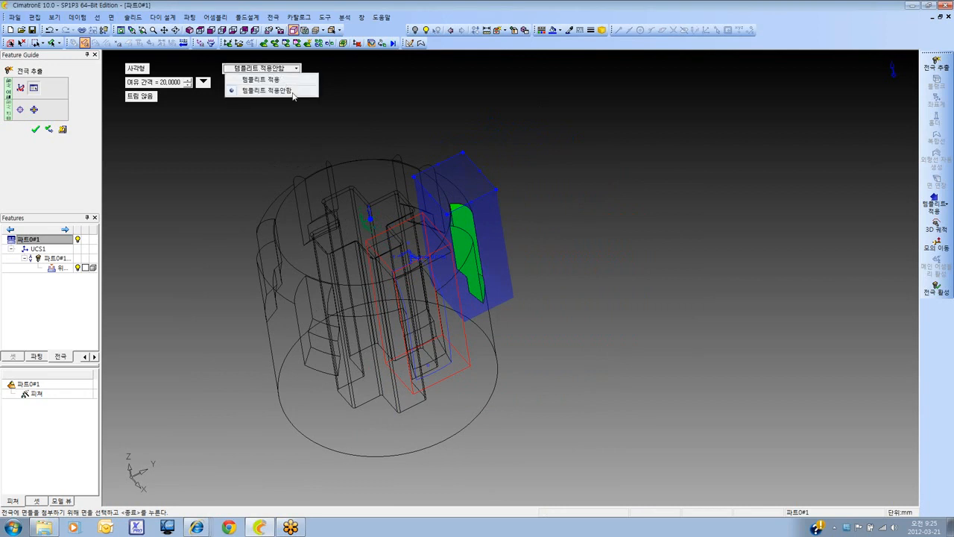
{"action": "left_click", "coordinate": [288, 79]}
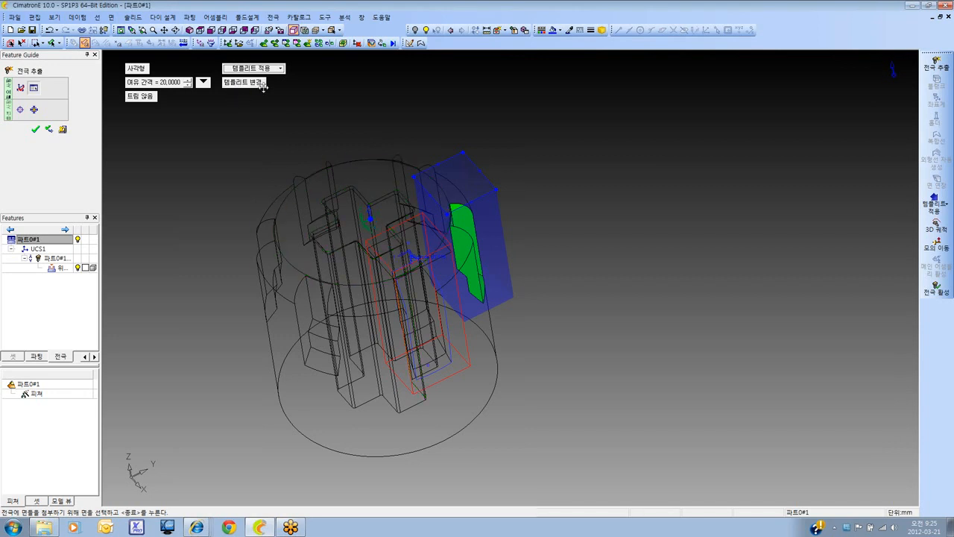
{"action": "left_click", "coordinate": [247, 84]}
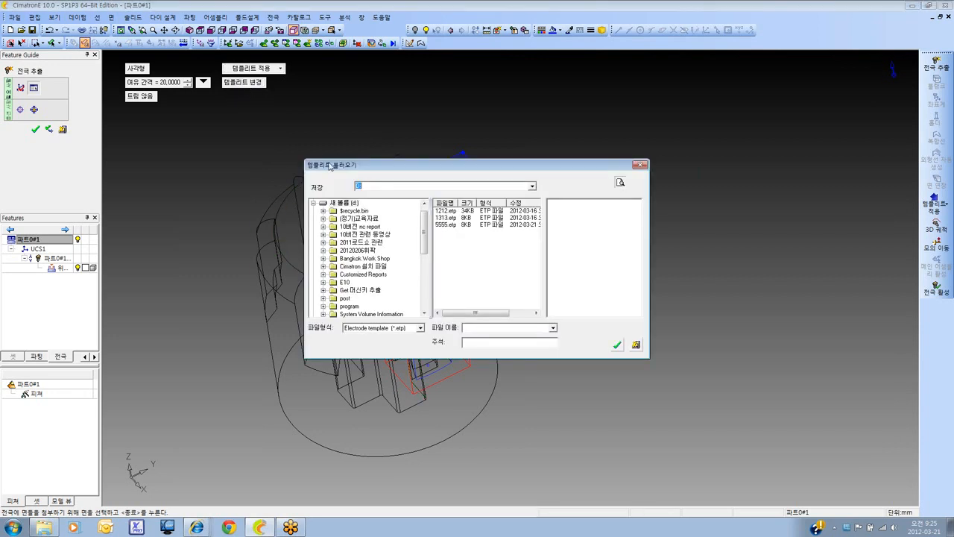
{"action": "left_click", "coordinate": [445, 225]}
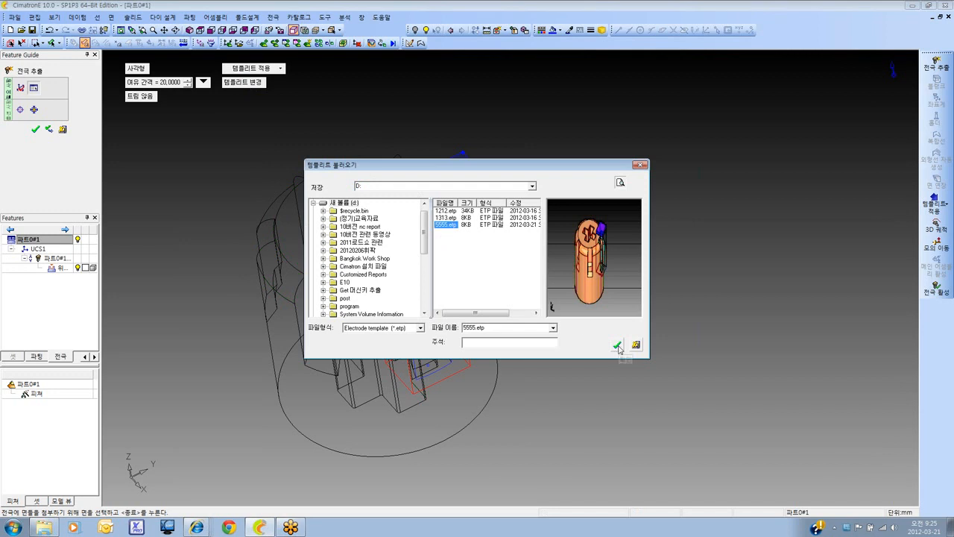
{"action": "left_click", "coordinate": [618, 345]}
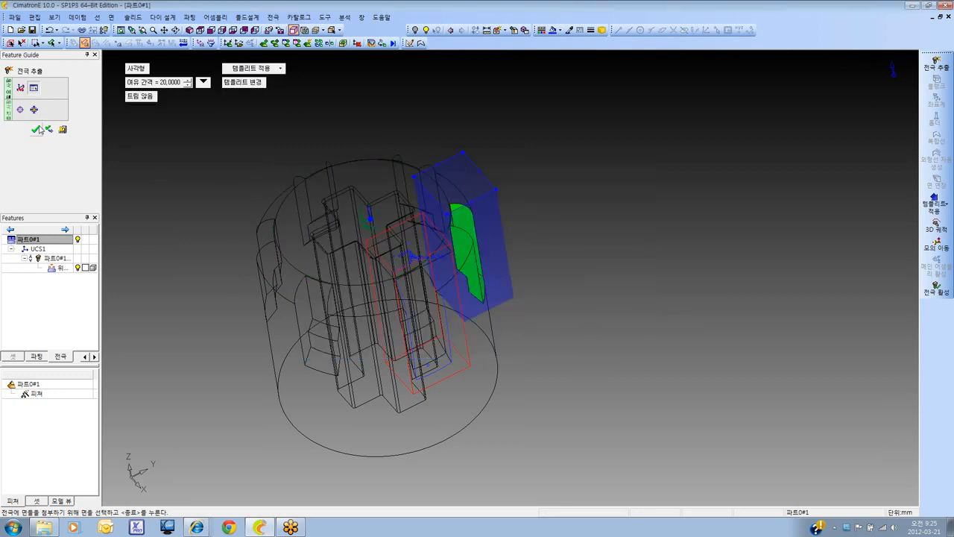
{"action": "left_click", "coordinate": [37, 129]}
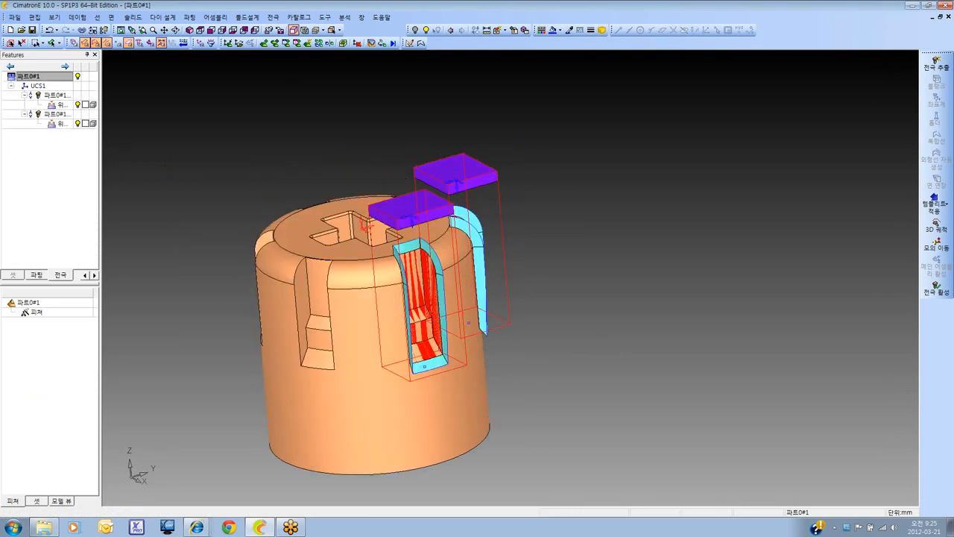
Examine the template-built electrode beside the first one in the part's side slots
{"action": "left_click_drag", "start_coordinate": [507, 298], "coordinate": [420, 316], "text": "ctrl"}
{"action": "scroll", "coordinate": [419, 316], "scroll_direction": "up", "scroll_amount": 3}
{"action": "middle_click_drag", "start_coordinate": [419, 316], "coordinate": [381, 331], "text": "ctrl"}
{"action": "left_click_drag", "start_coordinate": [381, 331], "coordinate": [328, 252], "text": "ctrl"}
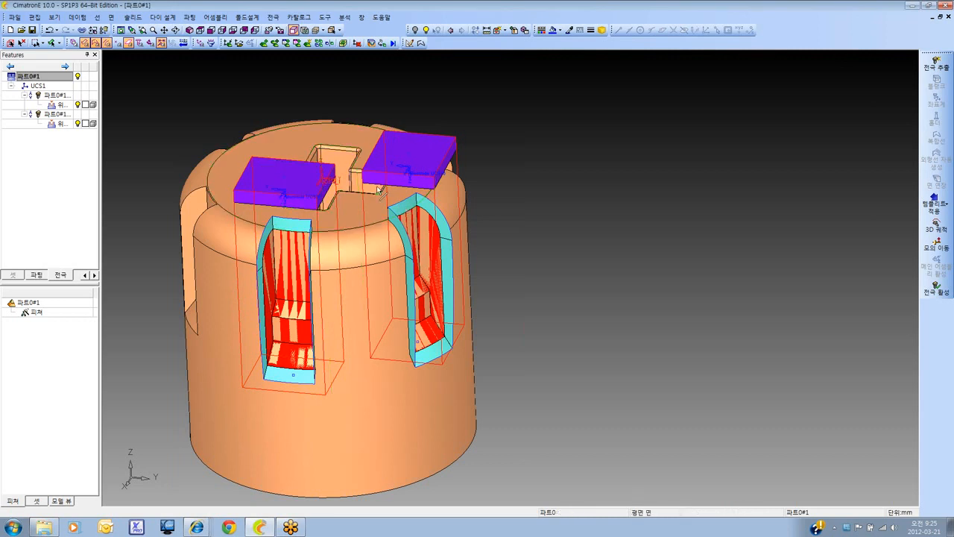
Edit the blank of the template-built electrode so it is recalculated around its own slot faces
{"action": "scroll", "coordinate": [409, 242], "scroll_direction": "down", "scroll_amount": 3}
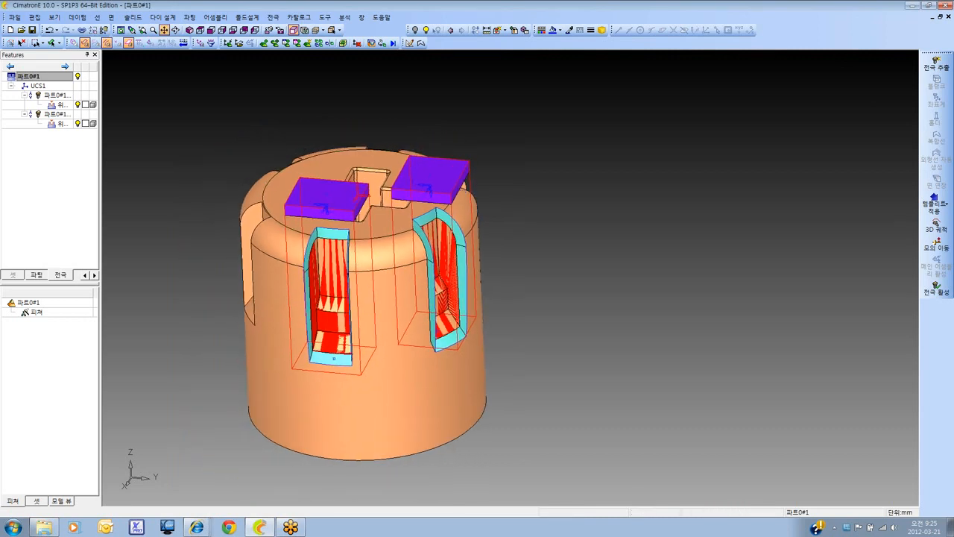
{"action": "left_click", "coordinate": [200, 30]}
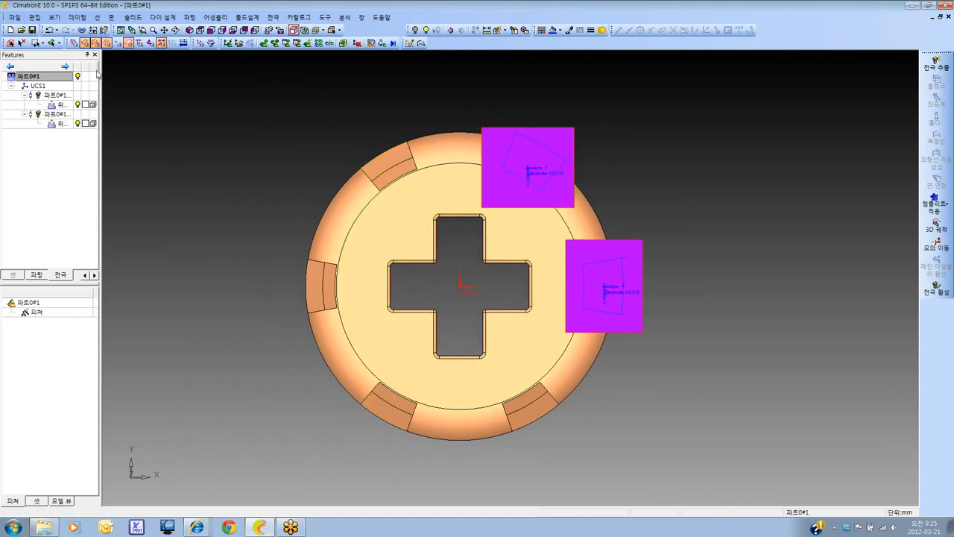
{"action": "double_click", "coordinate": [56, 115]}
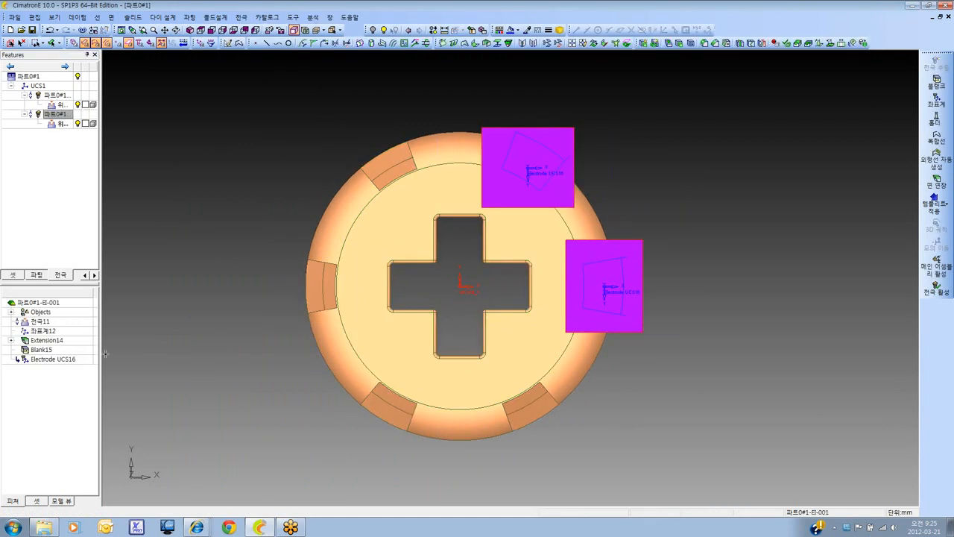
{"action": "right_click", "coordinate": [51, 351]}
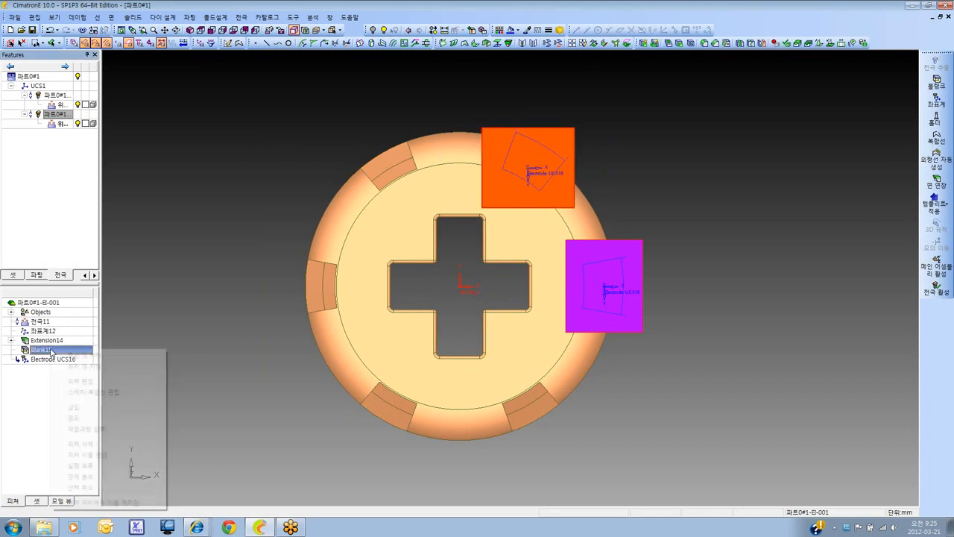
{"action": "left_click", "coordinate": [94, 381]}
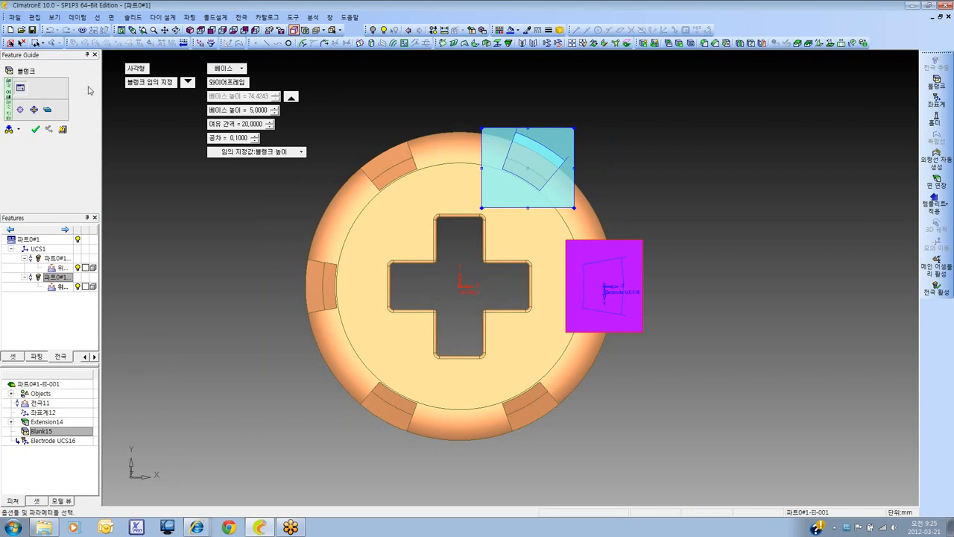
{"action": "left_click", "coordinate": [33, 109]}
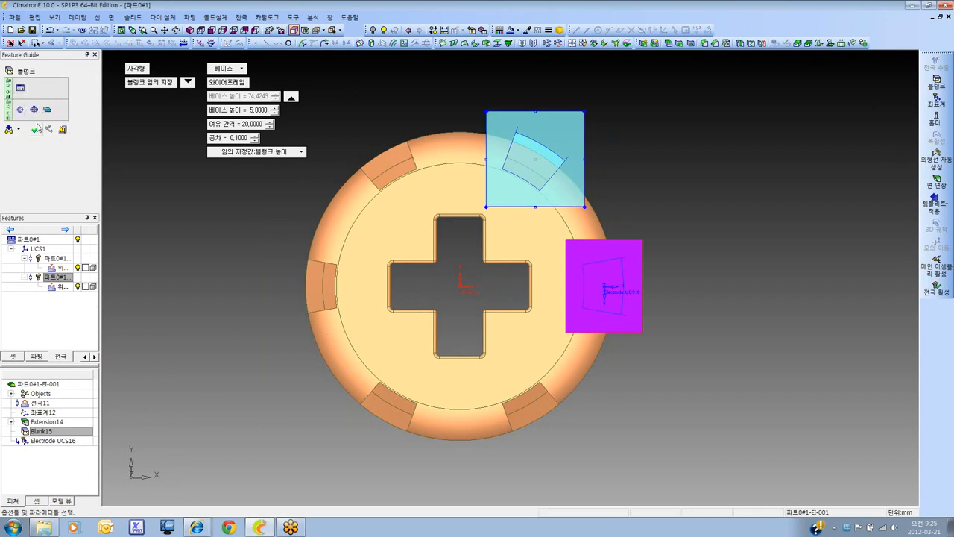
{"action": "left_click", "coordinate": [34, 130]}
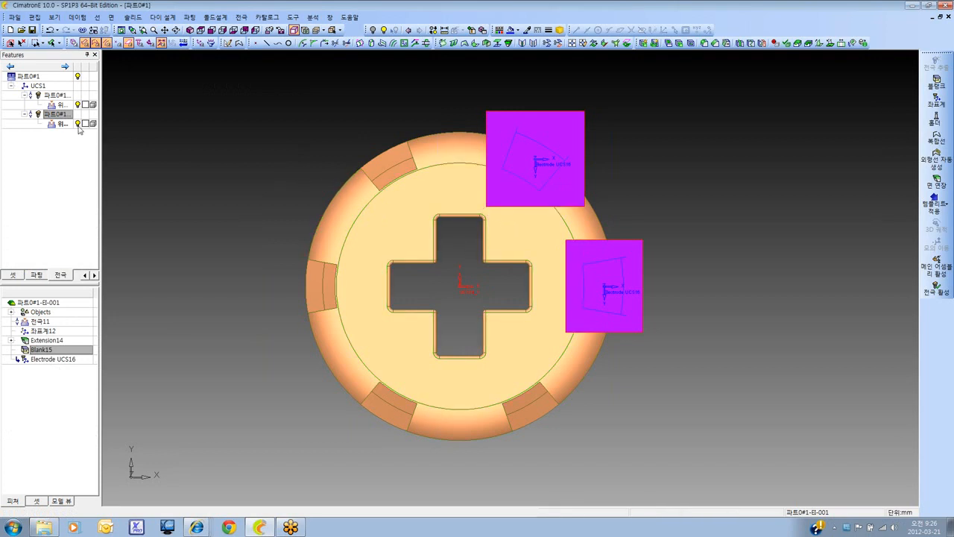
Reactivate the main assembly 파트0#1 and hide both existing electrodes
{"action": "double_click", "coordinate": [42, 76]}
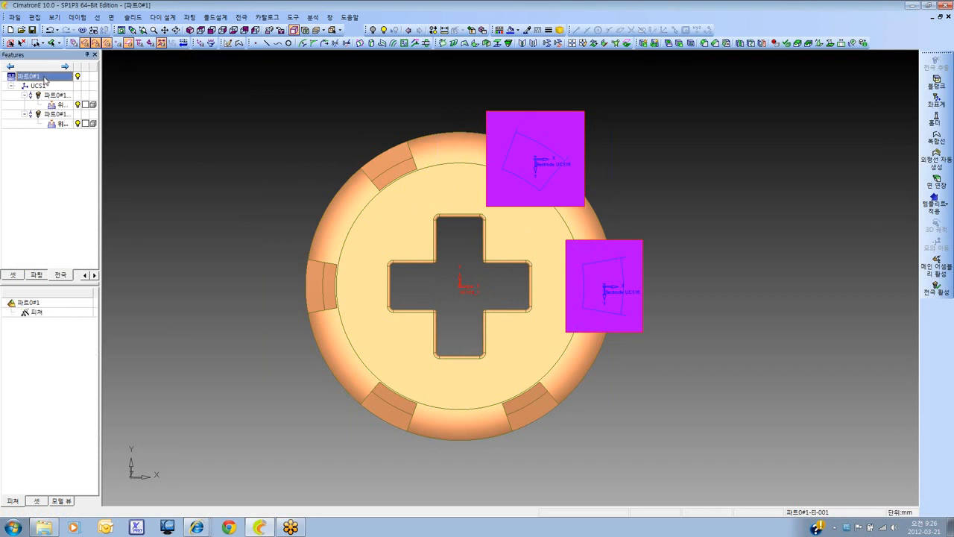
{"action": "left_click", "coordinate": [78, 105]}
{"action": "left_click", "coordinate": [78, 124]}
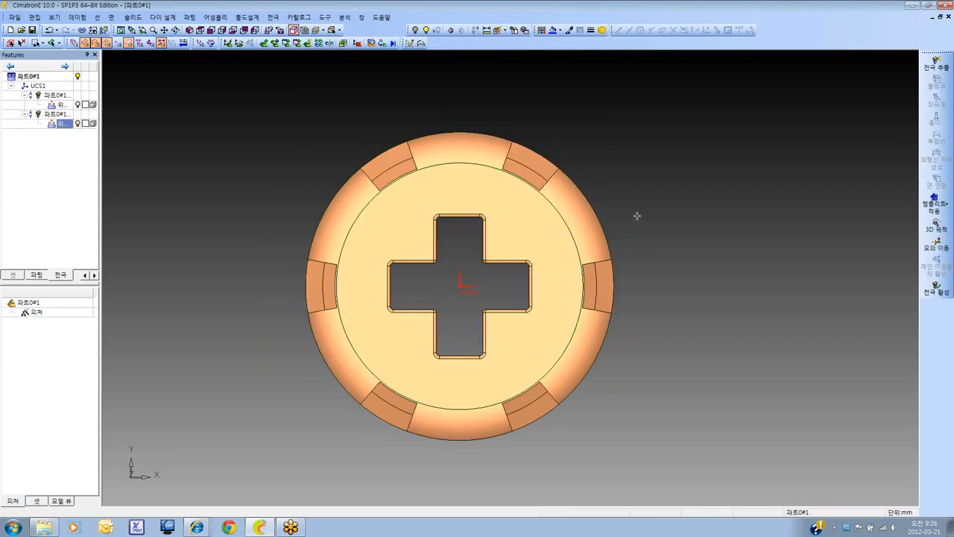
Start extracting another electrode at the part's centre and stretch its rectangular boundary in X and Y around the whole part
{"action": "left_click", "coordinate": [936, 64]}
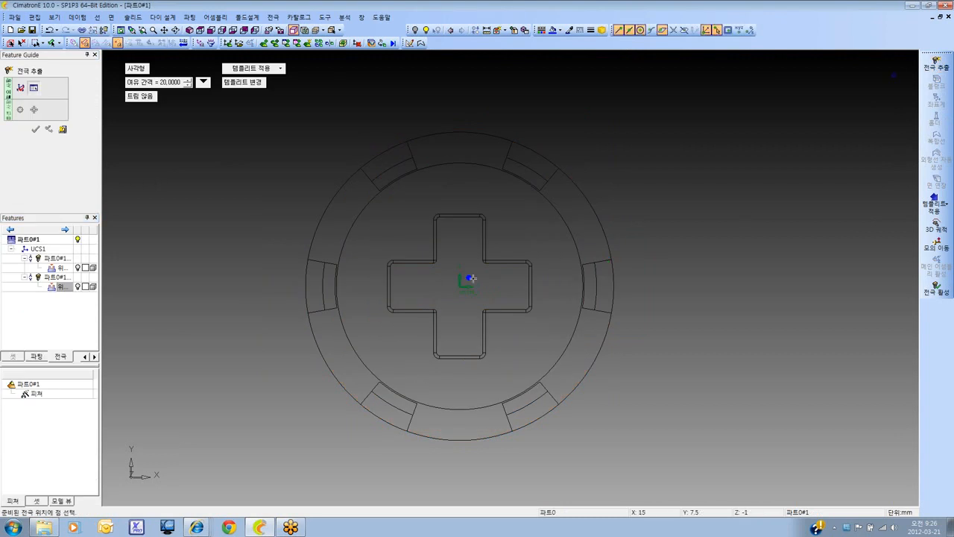
{"action": "left_click", "coordinate": [462, 287]}
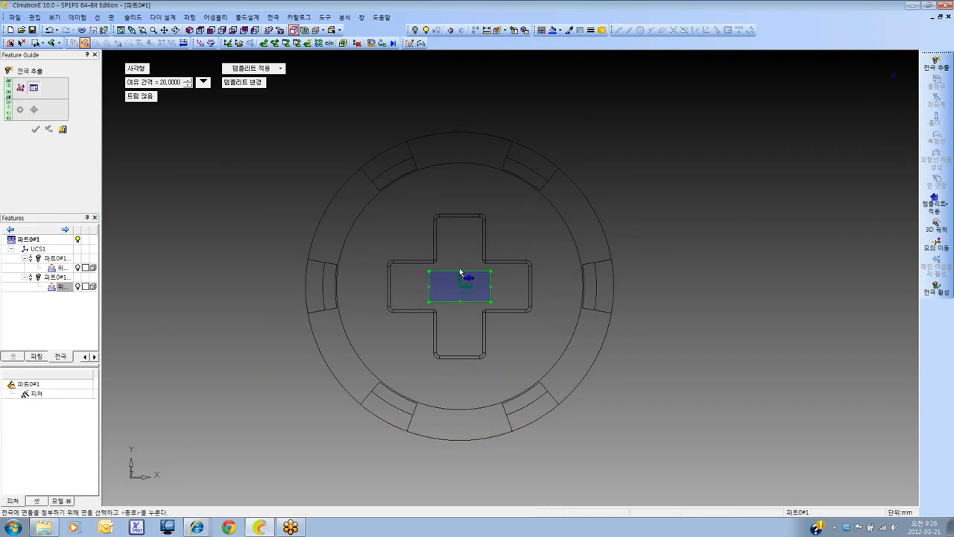
{"action": "left_click_drag", "start_coordinate": [460, 273], "coordinate": [458, 109]}
{"action": "left_click_drag", "start_coordinate": [490, 291], "coordinate": [655, 300]}
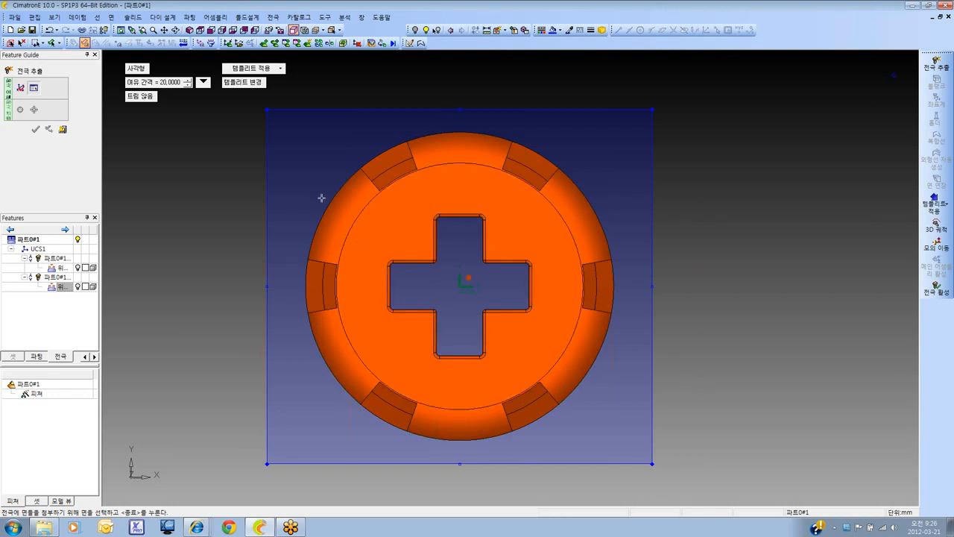
Pick the faces of all six side slots and create one electrode from them without applying a template
{"action": "mouse_move", "coordinate": [385, 202]}
{"action": "left_mouse_down"}
{"action": "mouse_move", "coordinate": [546, 365]}
{"action": "mouse_move", "coordinate": [521, 353]}
{"action": "mouse_move", "coordinate": [522, 309]}
{"action": "mouse_move", "coordinate": [558, 292]}
{"action": "left_mouse_up"}
{"action": "middle_click", "coordinate": [559, 292]}
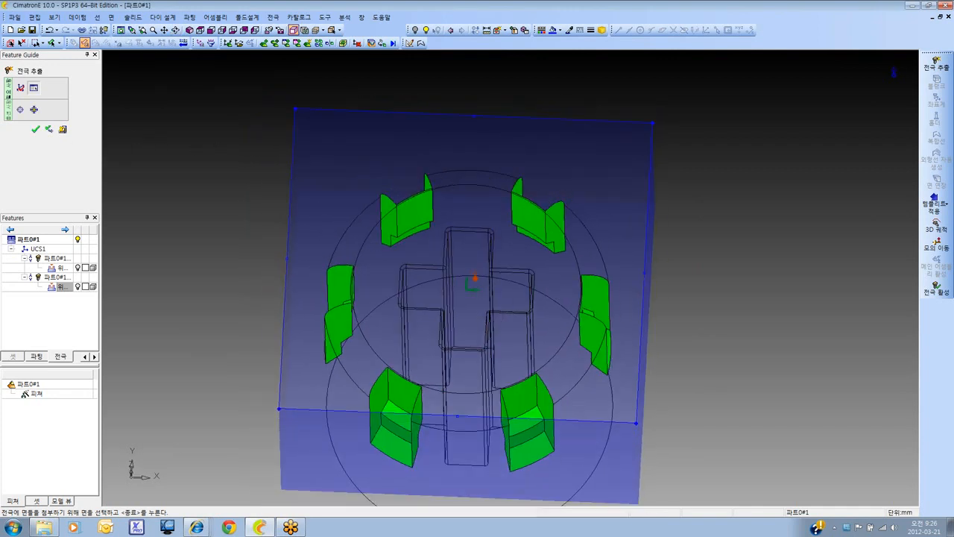
{"action": "left_click", "coordinate": [272, 68]}
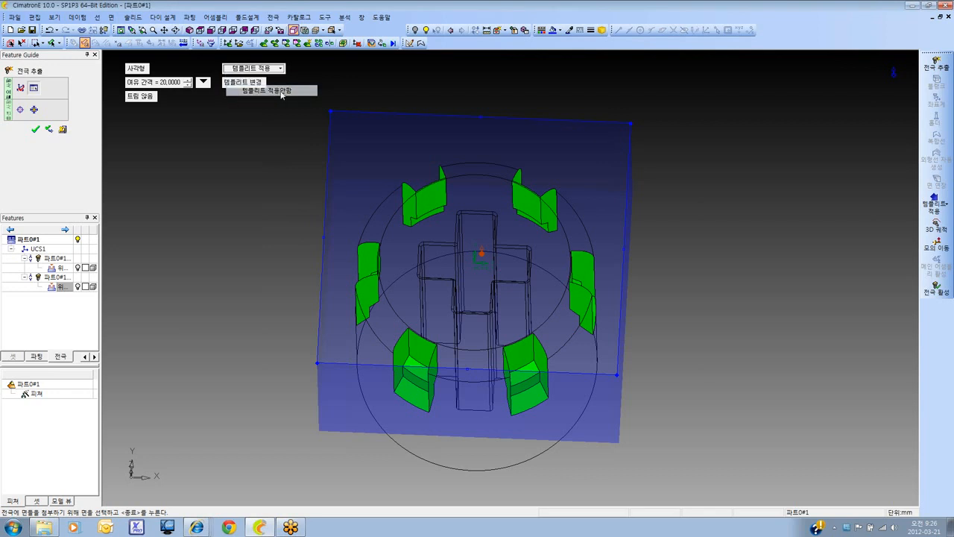
{"action": "left_click", "coordinate": [278, 90]}
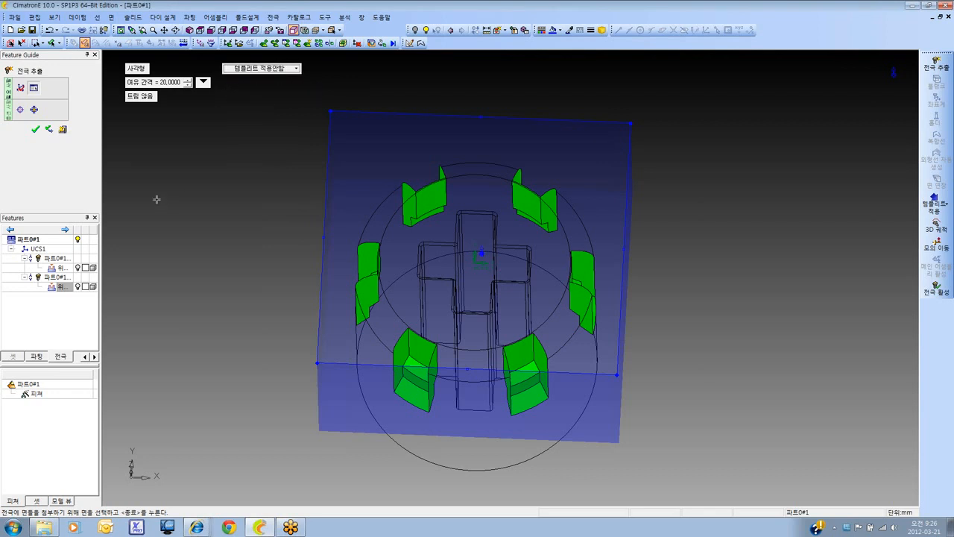
{"action": "left_click", "coordinate": [35, 131]}
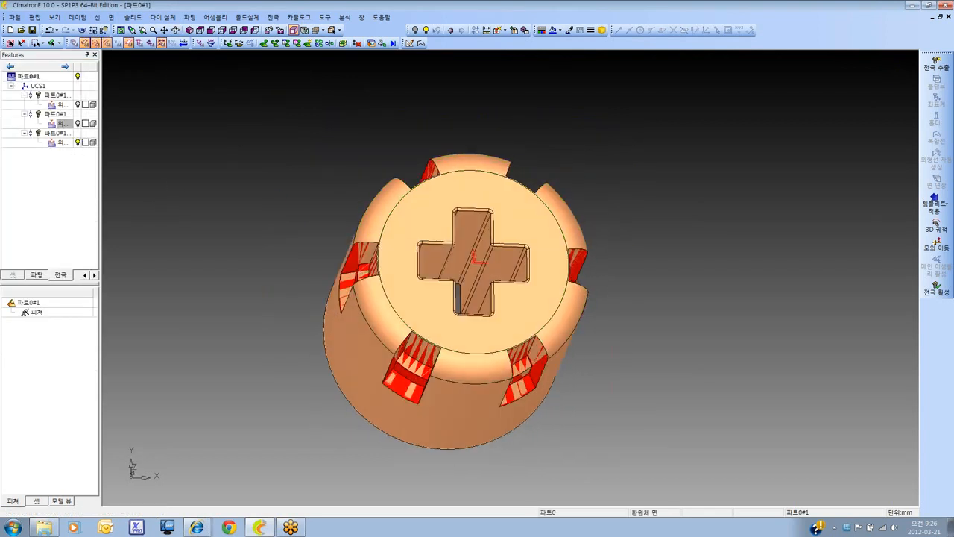
Hide the main part and activate the new six-slot electrode for editing
{"action": "left_click", "coordinate": [78, 77]}
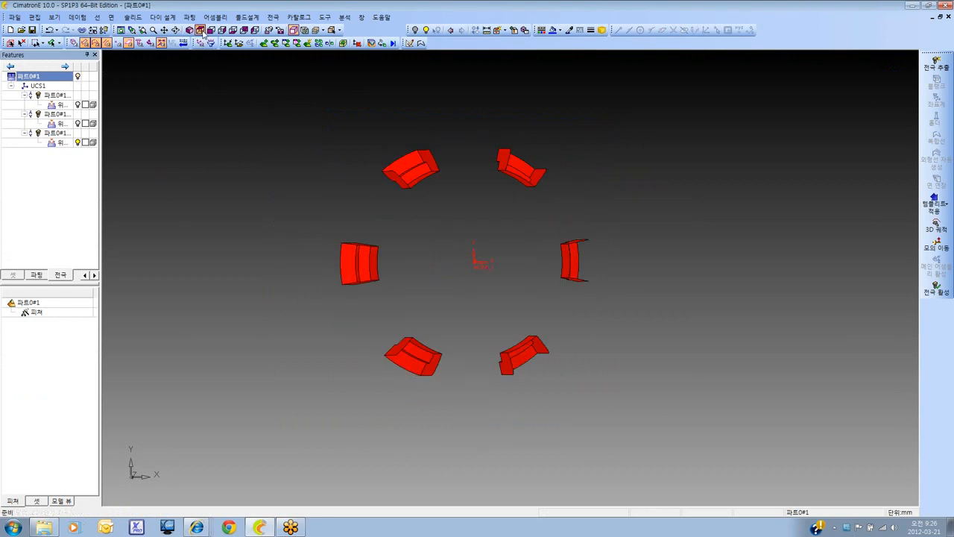
{"action": "left_click", "coordinate": [200, 32]}
{"action": "right_click_drag", "start_coordinate": [626, 161], "coordinate": [627, 193], "text": "ctrl"}
{"action": "middle_click_drag", "start_coordinate": [634, 195], "coordinate": [606, 194], "text": "ctrl"}
{"action": "left_click", "coordinate": [937, 64]}
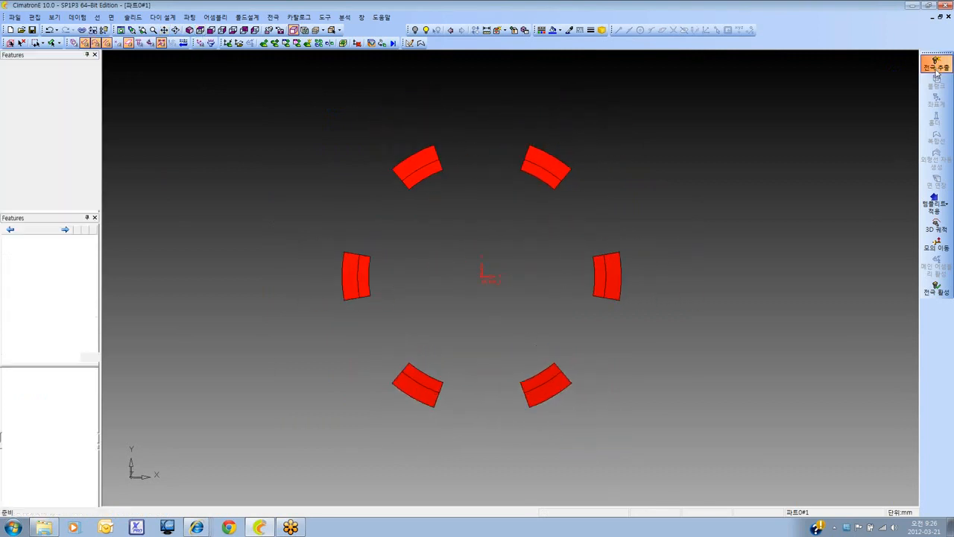
{"action": "left_click", "coordinate": [63, 129]}
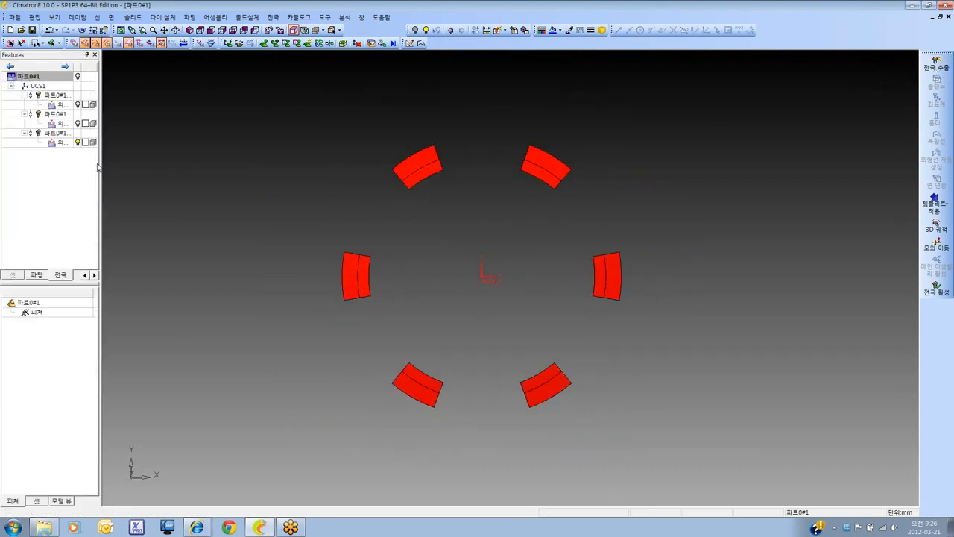
{"action": "double_click", "coordinate": [55, 133]}
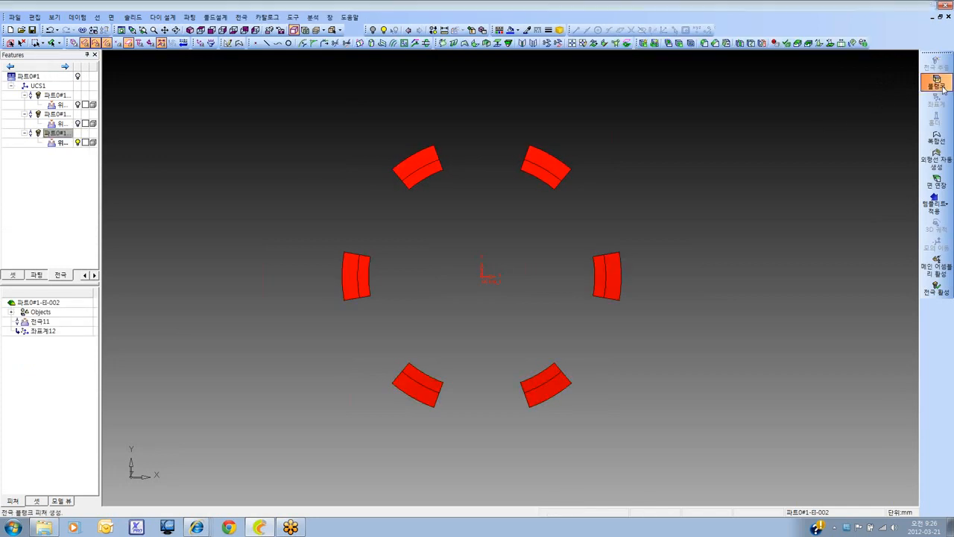
Start a blank for the six-slot electrode and set its base height (베이스 높이) to 10 mm
{"action": "left_click", "coordinate": [942, 87]}
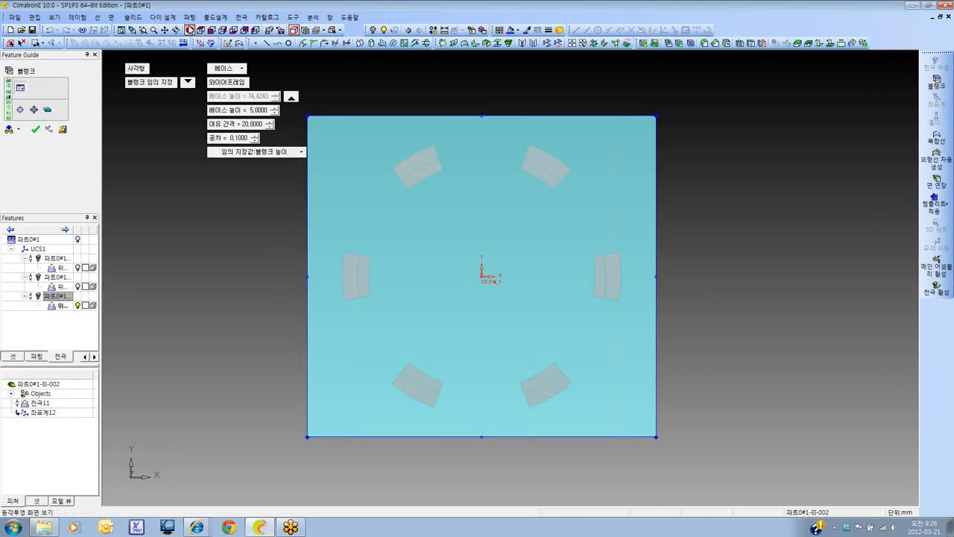
{"action": "left_click", "coordinate": [190, 30]}
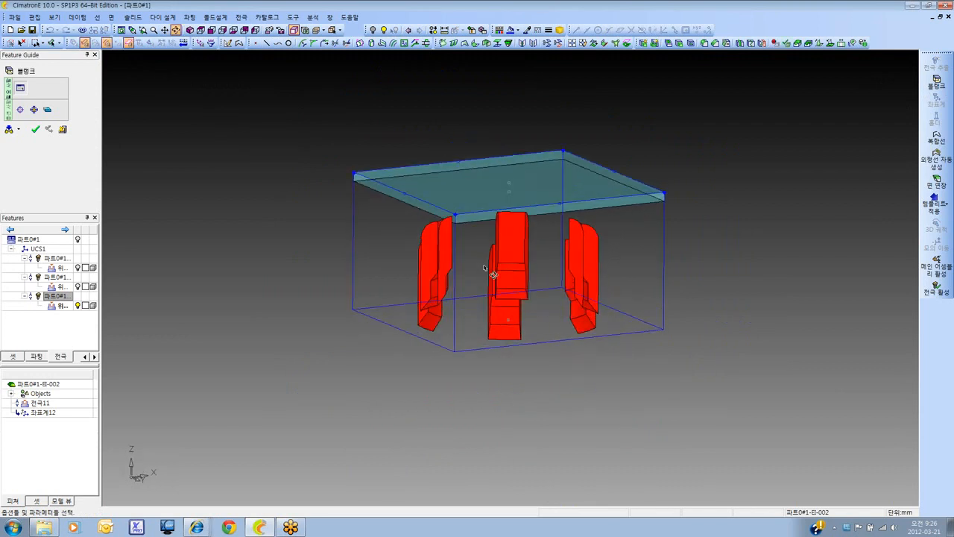
{"action": "left_click_drag", "start_coordinate": [485, 267], "coordinate": [464, 247], "text": "ctrl"}
{"action": "right_click_drag", "start_coordinate": [464, 247], "coordinate": [458, 237], "text": "ctrl"}
{"action": "middle_click_drag", "start_coordinate": [458, 237], "coordinate": [455, 245], "text": "ctrl"}
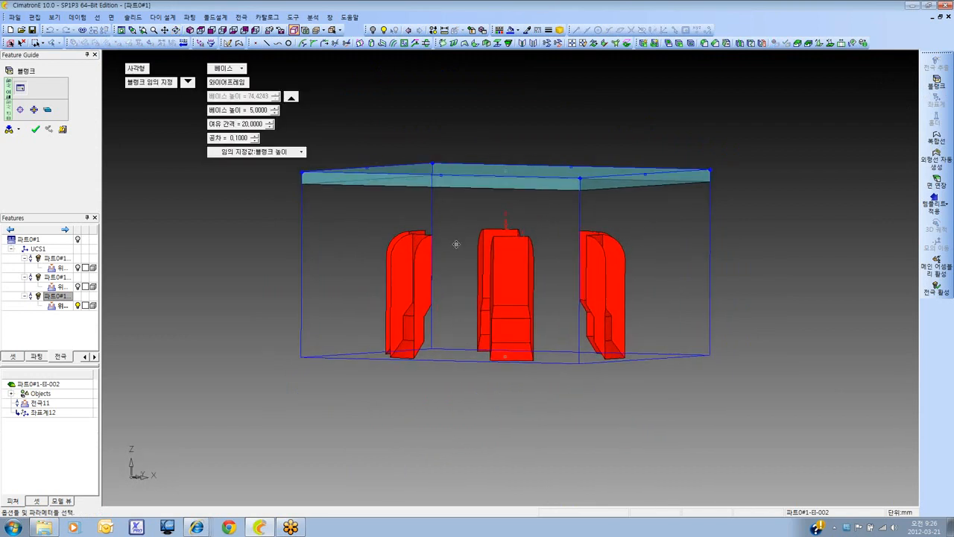
{"action": "left_click", "coordinate": [256, 110]}
{"action": "type", "text": "10"}
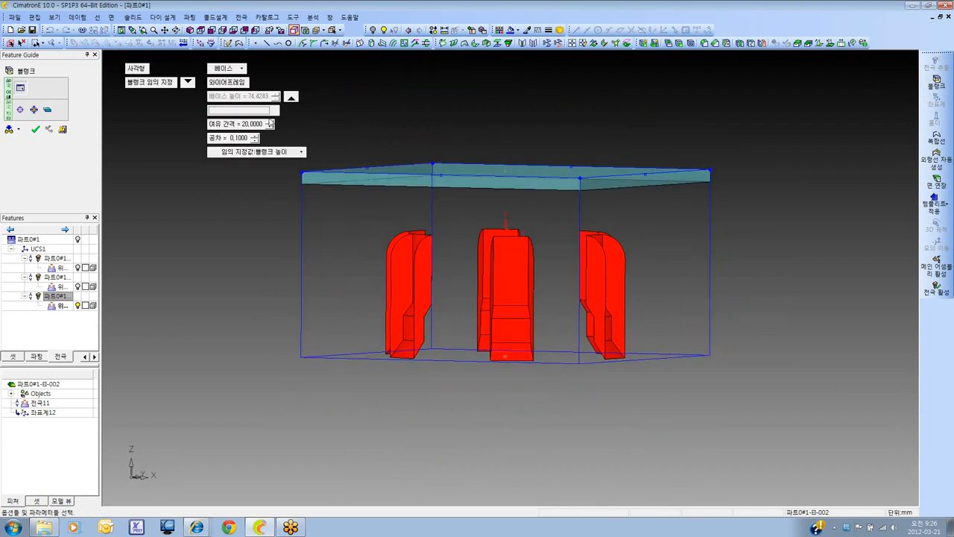
{"action": "key", "text": "Return"}
Try the stepped (계단) and shape (형상) base types on the six-slot blank
{"action": "left_click", "coordinate": [241, 68]}
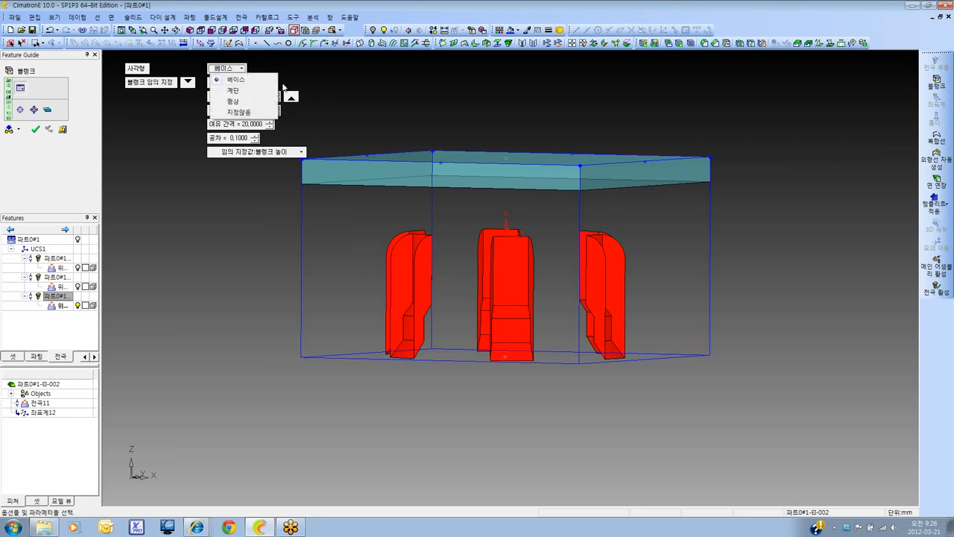
{"action": "mouse_move", "coordinate": [422, 202]}
{"action": "left_mouse_down", "text": "ctrl"}
{"action": "mouse_move", "coordinate": [372, 209]}
{"action": "mouse_move", "coordinate": [427, 197]}
{"action": "mouse_move", "coordinate": [431, 215]}
{"action": "left_mouse_up", "text": "ctrl"}
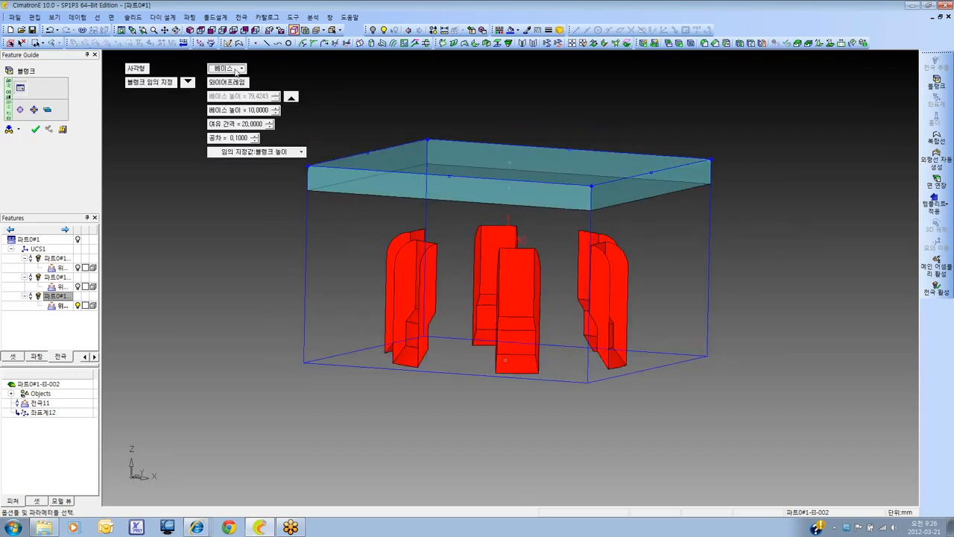
{"action": "left_click", "coordinate": [236, 69]}
{"action": "left_click", "coordinate": [246, 91]}
{"action": "left_click_drag", "start_coordinate": [426, 169], "coordinate": [419, 143], "text": "ctrl"}
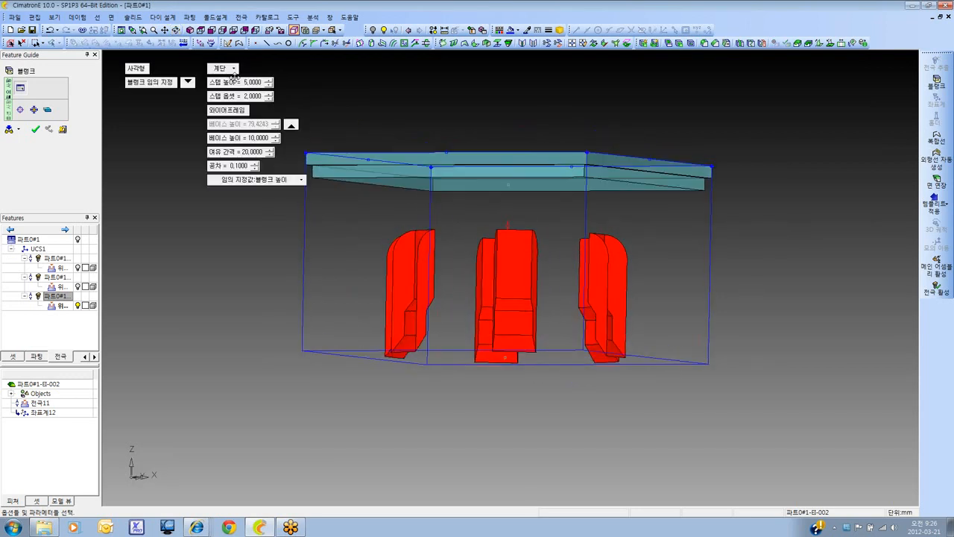
{"action": "left_click", "coordinate": [231, 69]}
{"action": "left_click", "coordinate": [234, 101]}
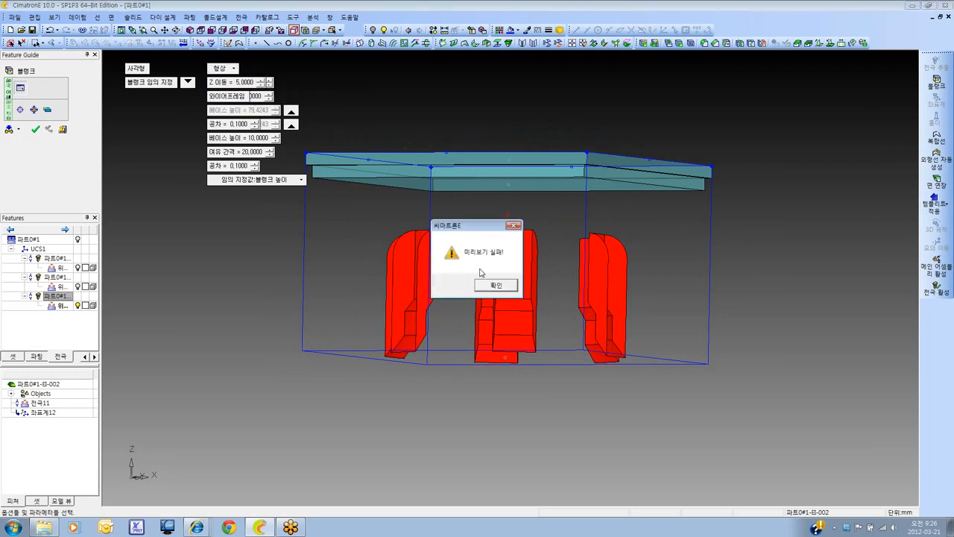
{"action": "left_click", "coordinate": [495, 286]}
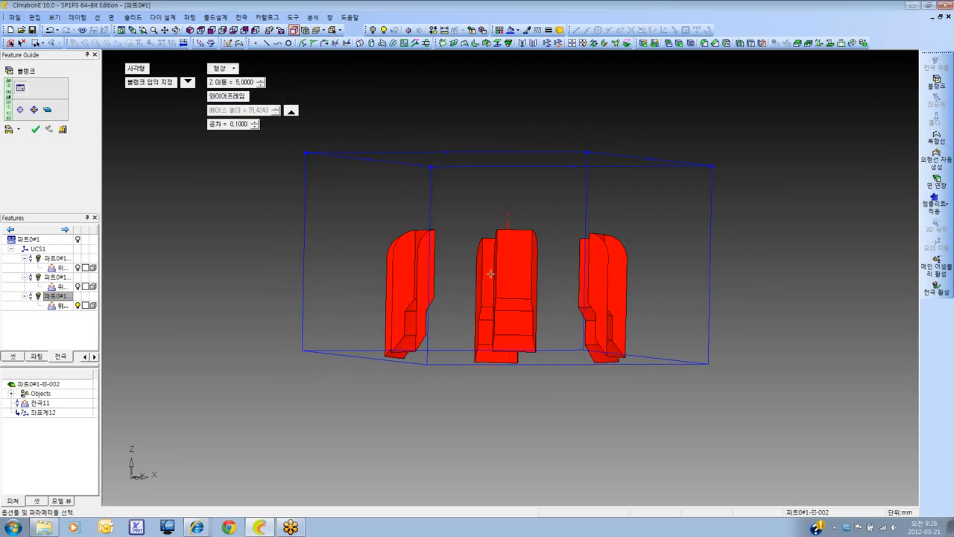
Preview the blank with the stepped (계단) type again and return it to the plain base (베이스) type
{"action": "left_click", "coordinate": [231, 69]}
{"action": "left_click", "coordinate": [249, 94]}
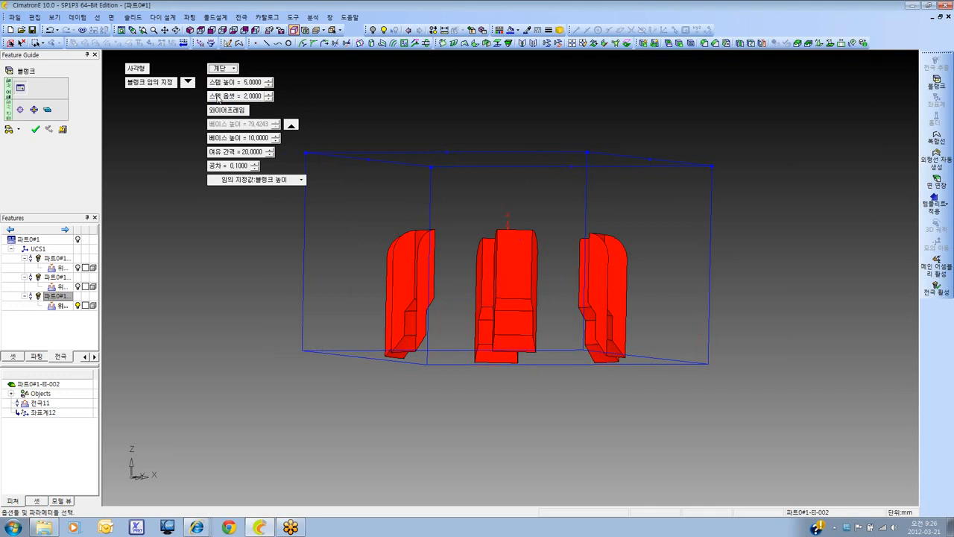
{"action": "left_click", "coordinate": [19, 129]}
{"action": "left_click", "coordinate": [32, 146]}
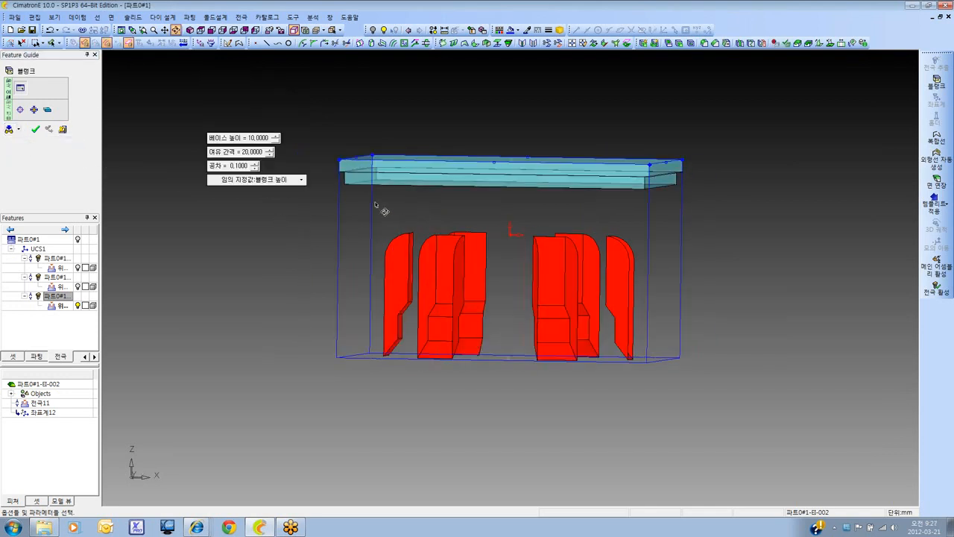
{"action": "left_click", "coordinate": [223, 68]}
{"action": "left_click", "coordinate": [235, 80]}
{"action": "middle_click_drag", "start_coordinate": [479, 206], "coordinate": [449, 207]}
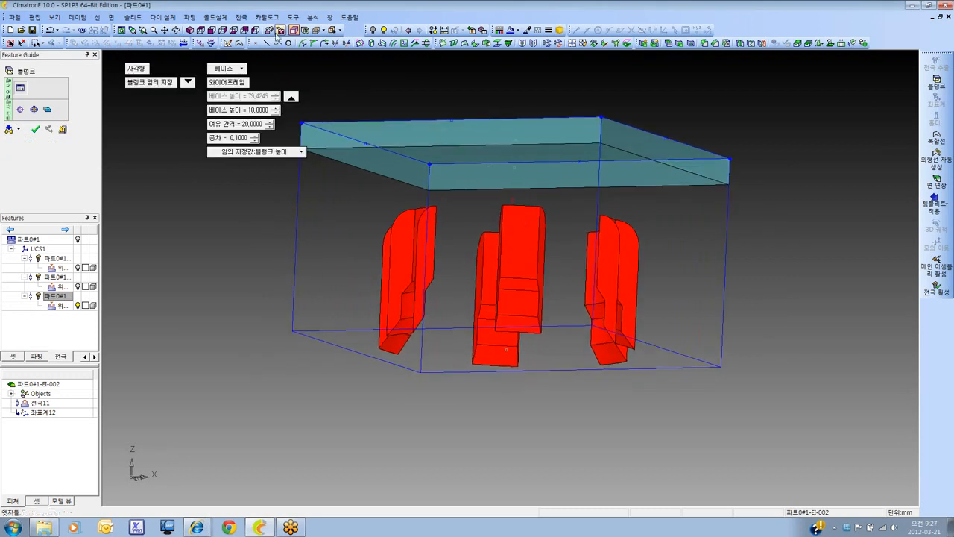
Set the blank's clearance (여유 간격) to 10 mm and its tolerance (공차) to 1 mm
{"action": "left_click", "coordinate": [212, 30]}
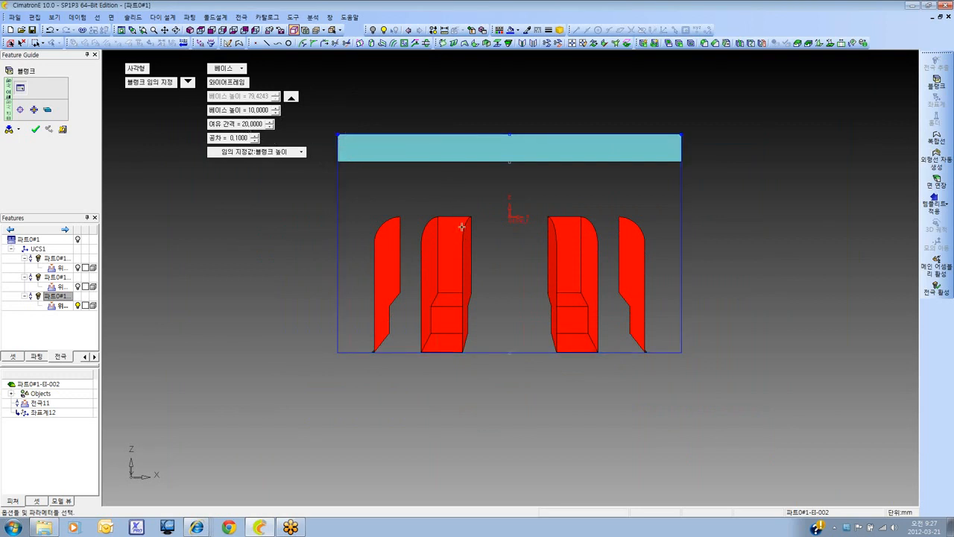
{"action": "left_click", "coordinate": [263, 126]}
{"action": "type", "text": "10"}
{"action": "key", "text": "Return"}
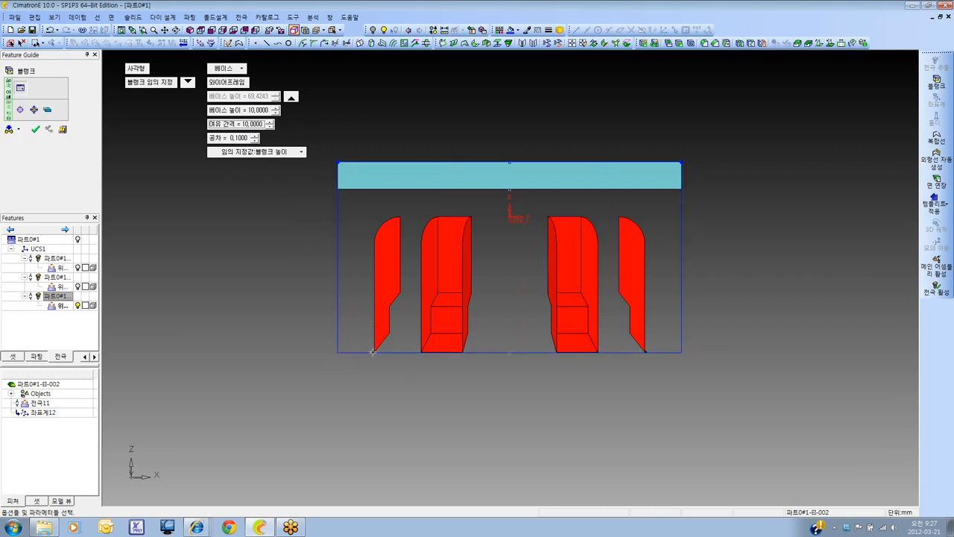
{"action": "left_click", "coordinate": [241, 139]}
{"action": "type", "text": "1"}
{"action": "key", "text": "Return"}
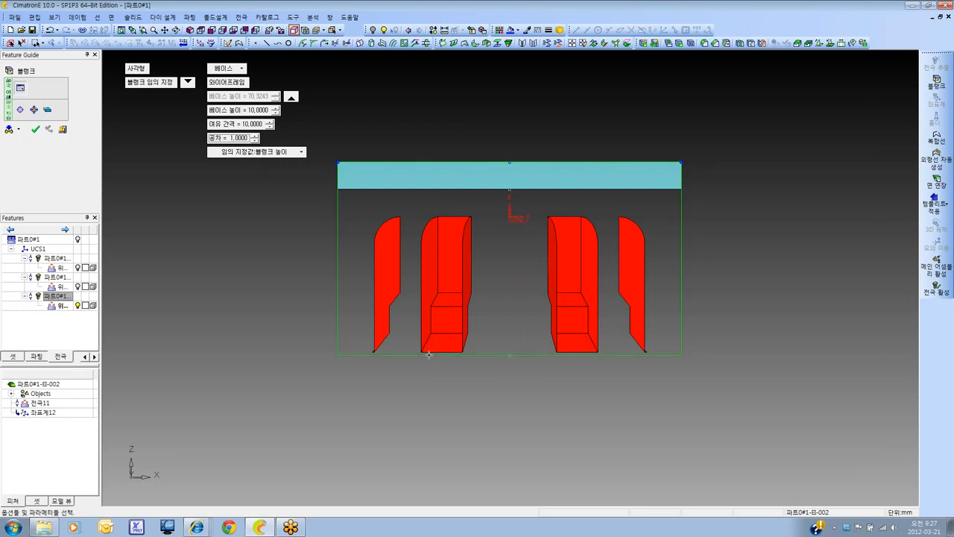
Set the blank's tolerance (공차) to 0 mm and shrink its outline around the six slots to about 110 × 104 mm
{"action": "left_click", "coordinate": [249, 141]}
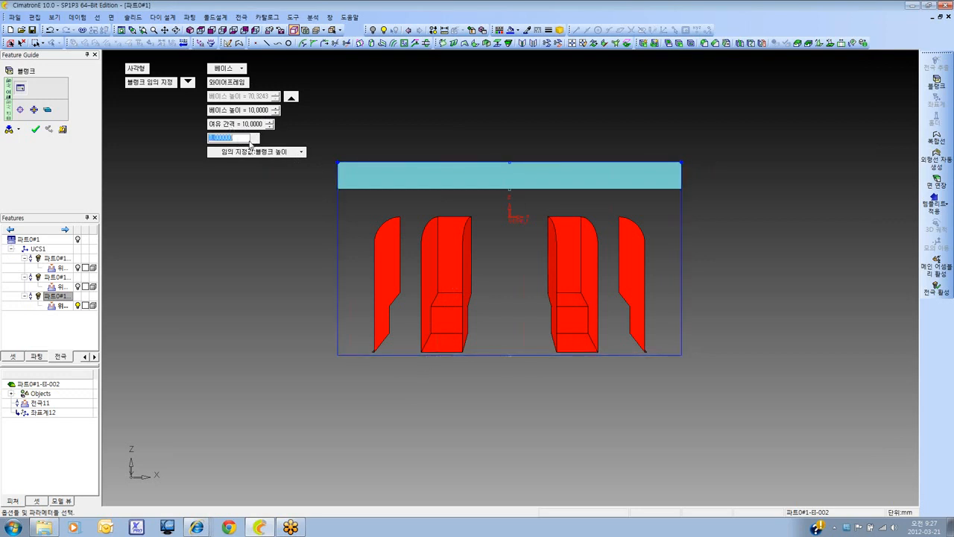
{"action": "type", "text": "0"}
{"action": "key", "text": "Return"}
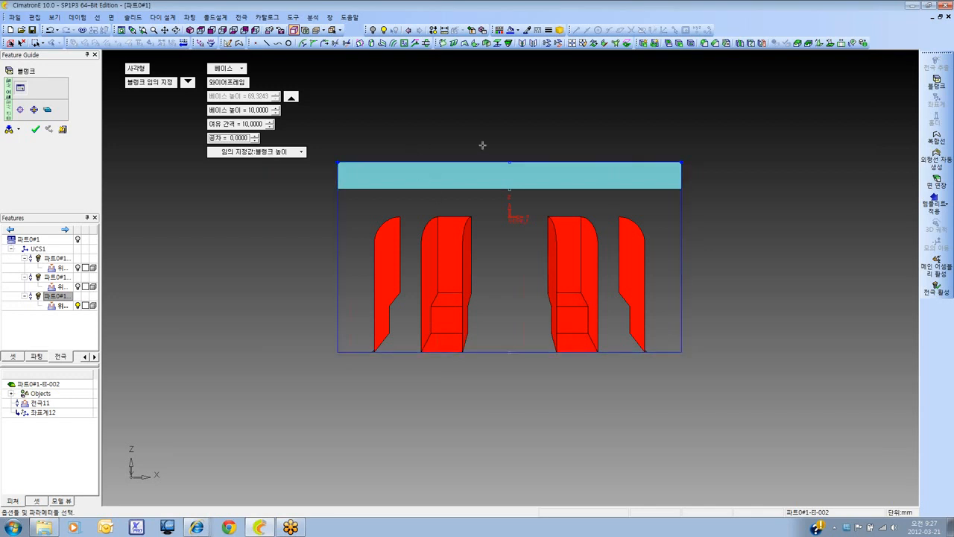
{"action": "left_click_drag", "start_coordinate": [550, 177], "coordinate": [492, 232], "text": "ctrl"}
{"action": "right_click_drag", "start_coordinate": [492, 233], "coordinate": [493, 194], "text": "ctrl"}
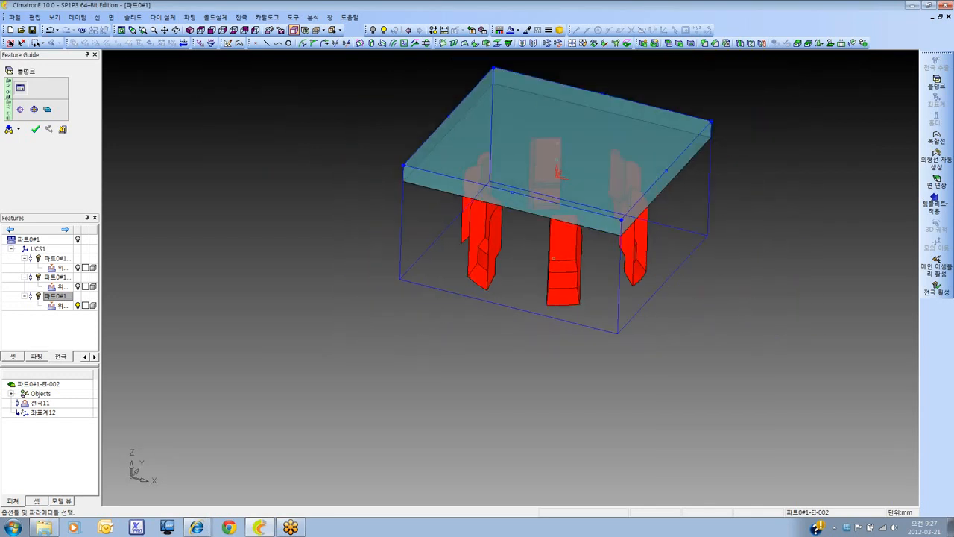
{"action": "middle_click_drag", "start_coordinate": [494, 194], "coordinate": [457, 222], "text": "ctrl"}
{"action": "right_click_drag", "start_coordinate": [457, 222], "coordinate": [490, 235], "text": "ctrl"}
{"action": "middle_click_drag", "start_coordinate": [490, 236], "coordinate": [469, 276], "text": "ctrl"}
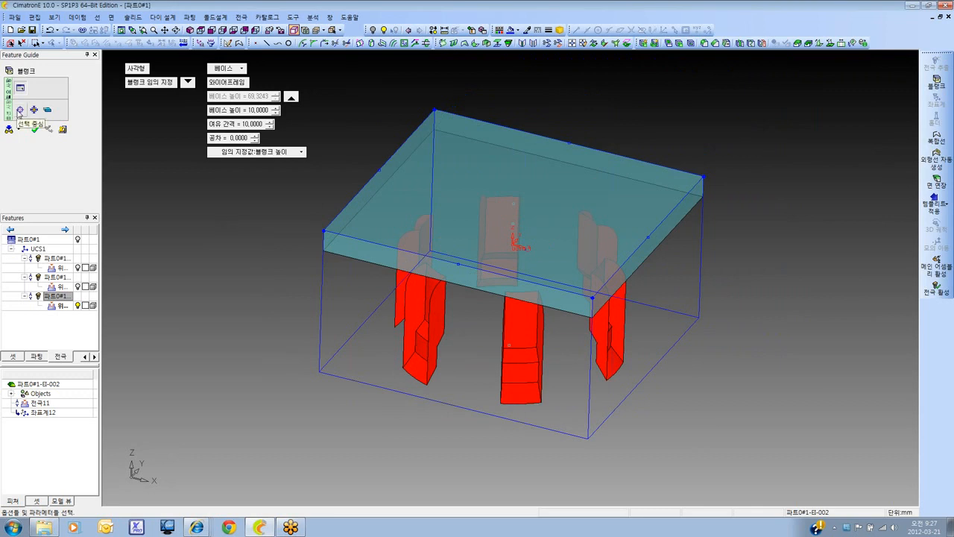
{"action": "left_click", "coordinate": [201, 30]}
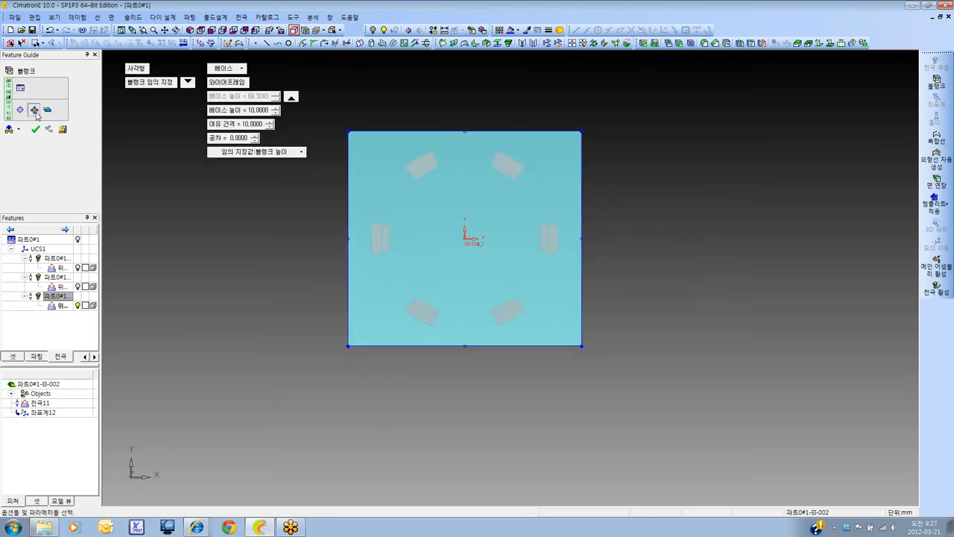
{"action": "left_click", "coordinate": [34, 111]}
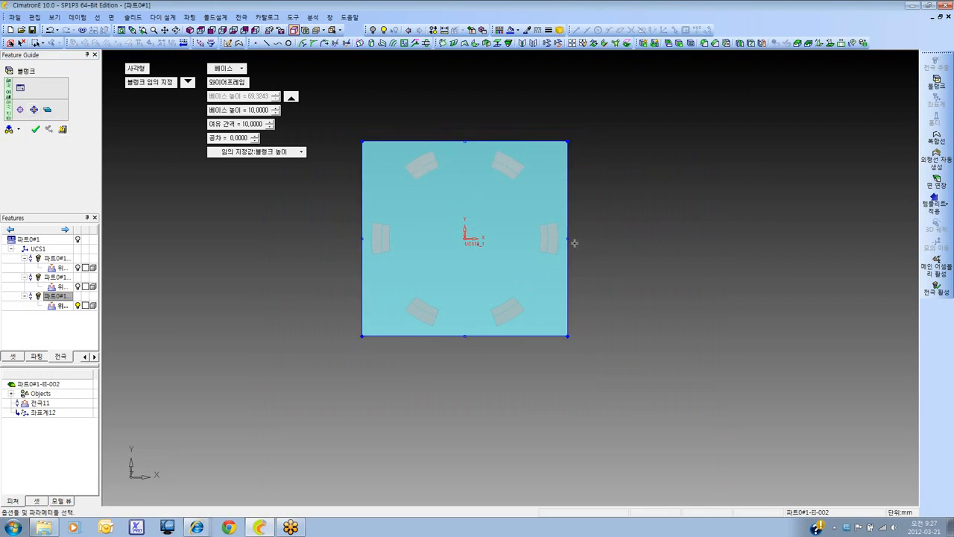
Mark one corner of the blank's base with a 5 mm chamfer (모따기), trying the round (라운드) as well, and create the blank
{"action": "left_click", "coordinate": [52, 112]}
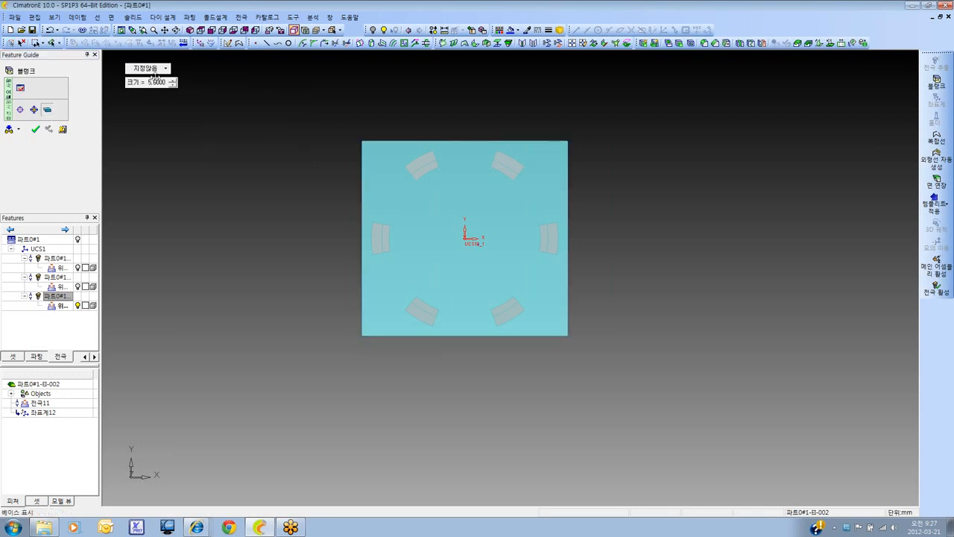
{"action": "left_click", "coordinate": [190, 31]}
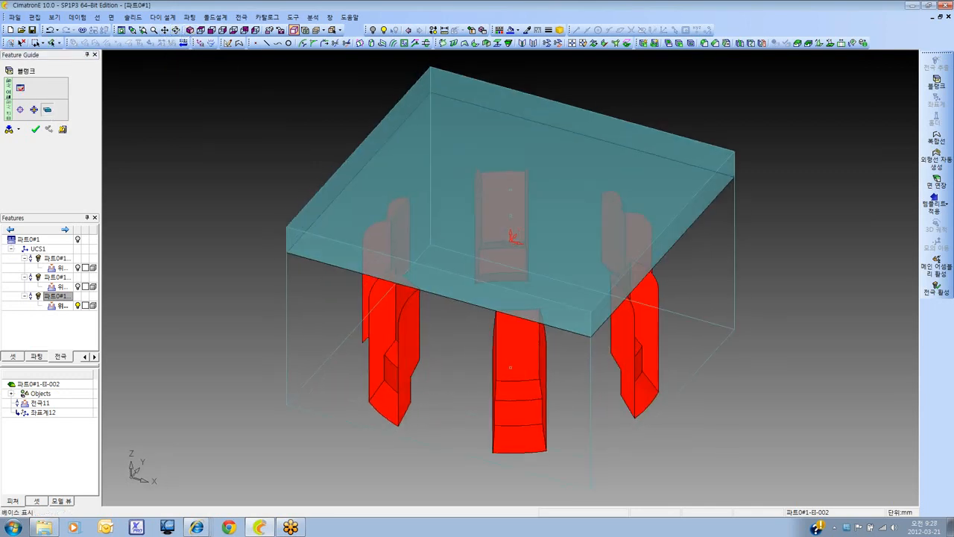
{"action": "left_click", "coordinate": [147, 68]}
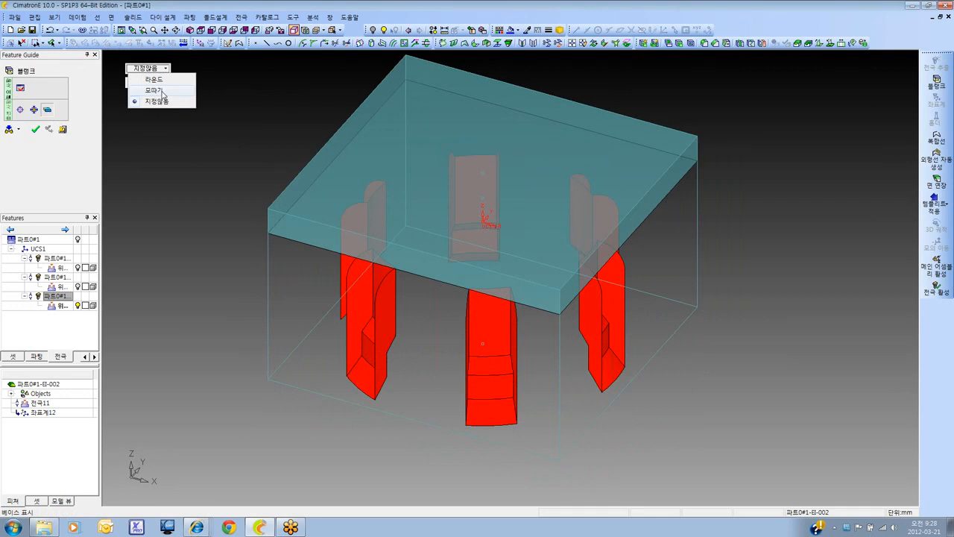
{"action": "left_click", "coordinate": [162, 91]}
{"action": "left_click", "coordinate": [156, 69]}
{"action": "left_click", "coordinate": [165, 79]}
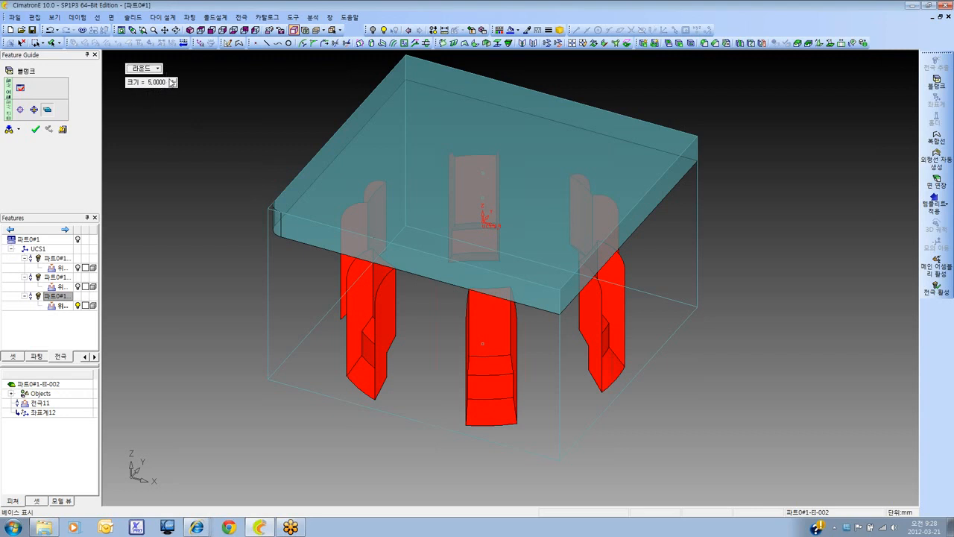
{"action": "left_click", "coordinate": [149, 67]}
{"action": "left_click", "coordinate": [159, 92]}
{"action": "left_click", "coordinate": [35, 129]}
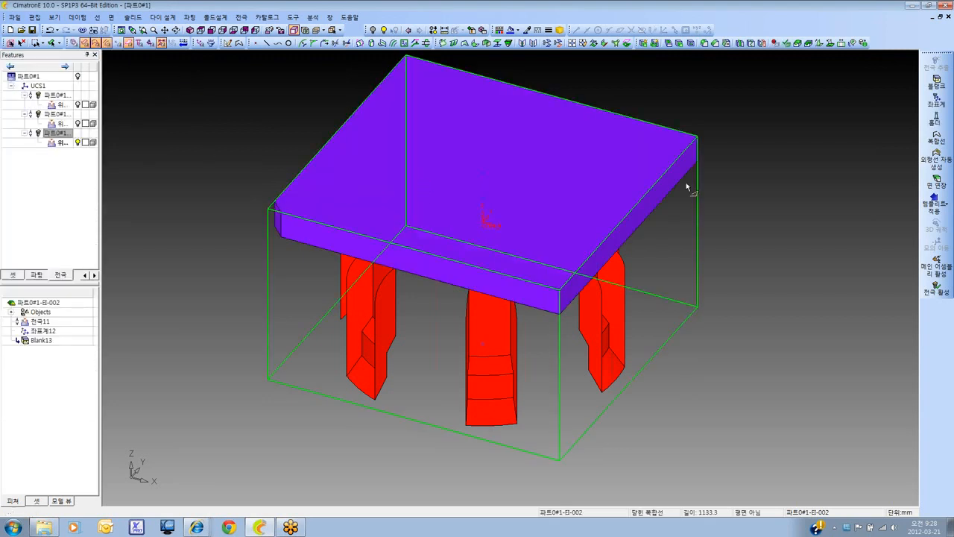
Create the electrode coordinate system (전극 좌표) with its origin at the centre of the blank base's underside
{"action": "left_click", "coordinate": [937, 98]}
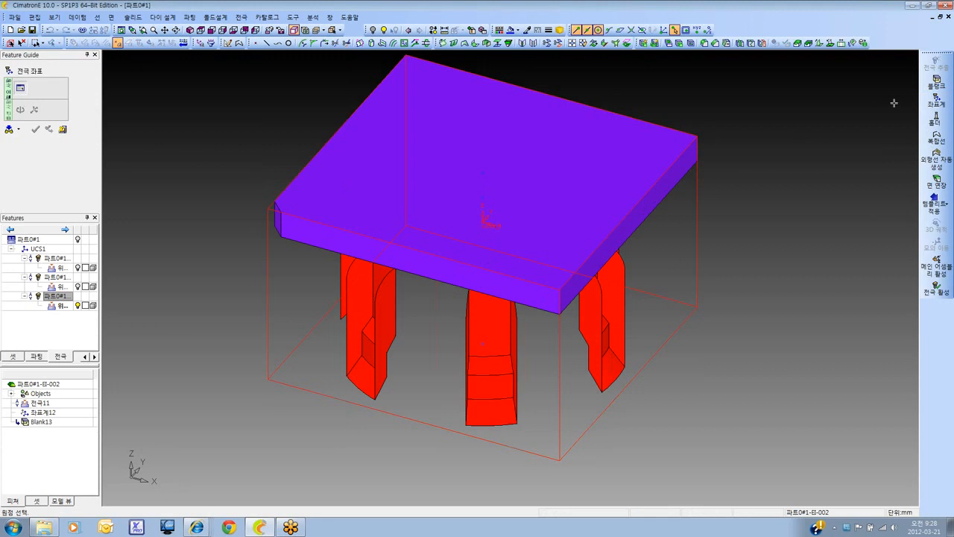
{"action": "left_click", "coordinate": [484, 198]}
{"action": "left_click_drag", "start_coordinate": [588, 192], "coordinate": [443, 193], "text": "ctrl"}
{"action": "middle_click_drag", "start_coordinate": [438, 328], "coordinate": [443, 272], "text": "ctrl"}
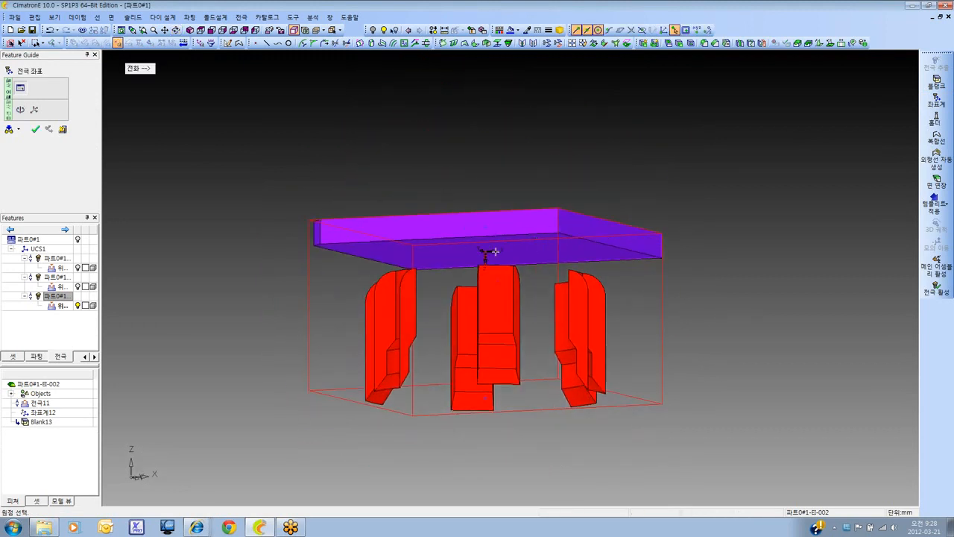
{"action": "left_click_drag", "start_coordinate": [495, 252], "coordinate": [462, 273], "text": "ctrl"}
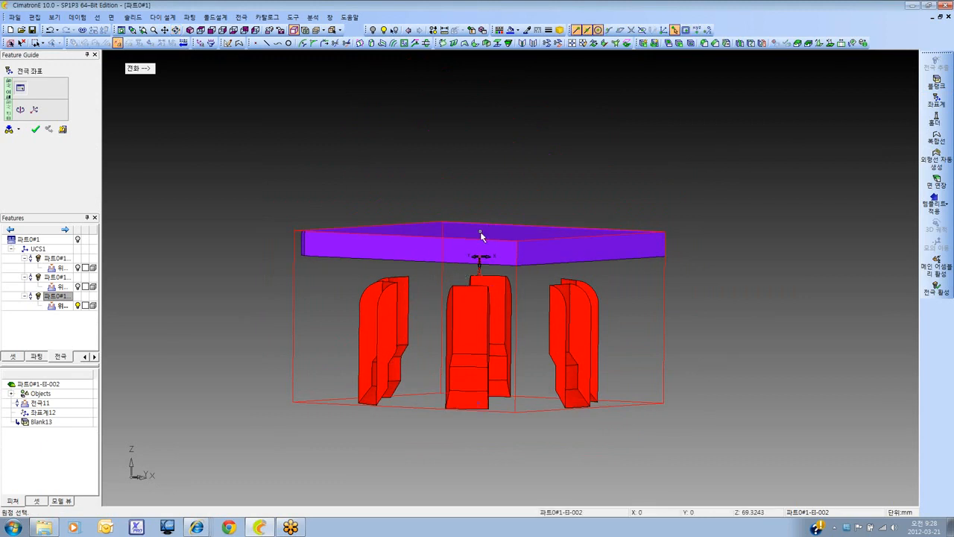
{"action": "left_click", "coordinate": [481, 232]}
{"action": "left_click_drag", "start_coordinate": [485, 227], "coordinate": [493, 251], "text": "ctrl"}
{"action": "middle_click_drag", "start_coordinate": [493, 250], "coordinate": [500, 217], "text": "ctrl"}
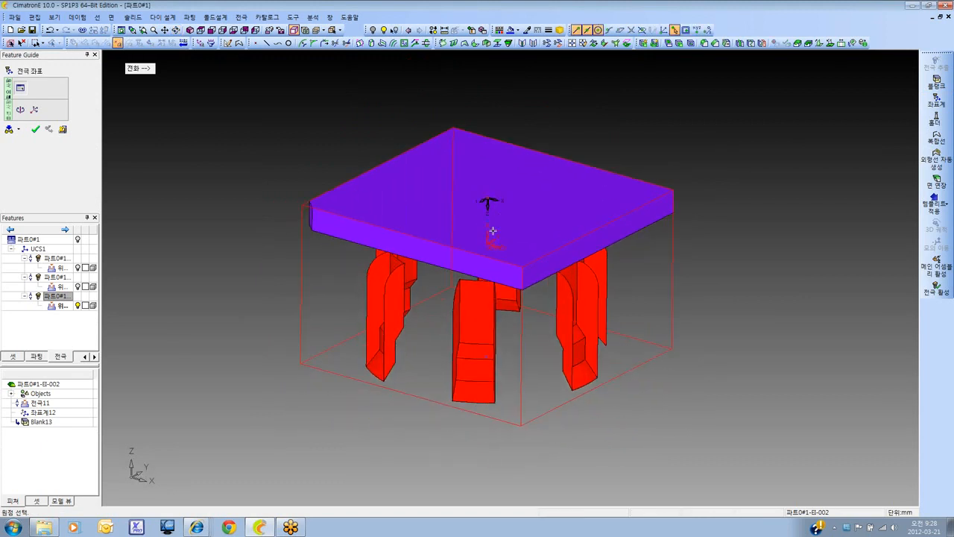
{"action": "left_click", "coordinate": [488, 227]}
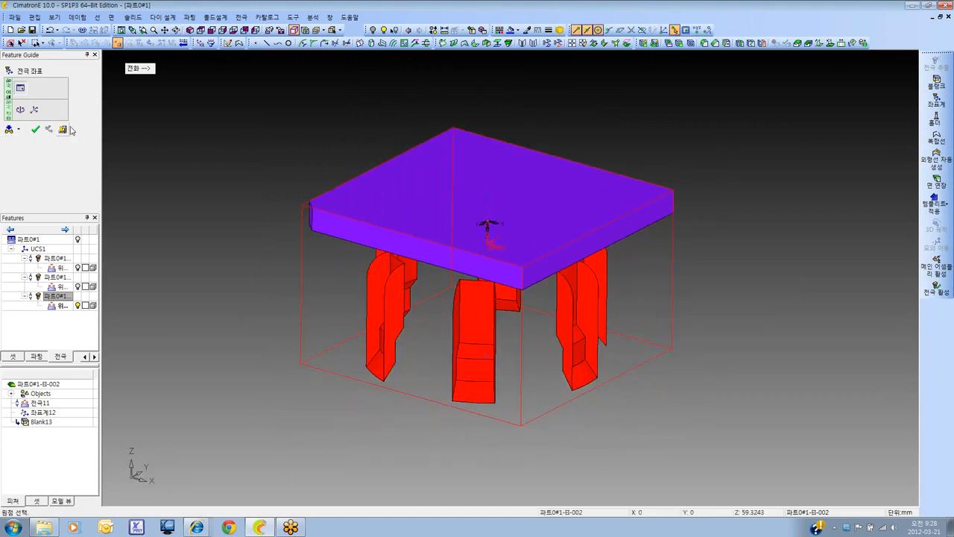
{"action": "left_click", "coordinate": [36, 129]}
Export the six-slot electrode to a new NC file
{"action": "left_click", "coordinate": [190, 30]}
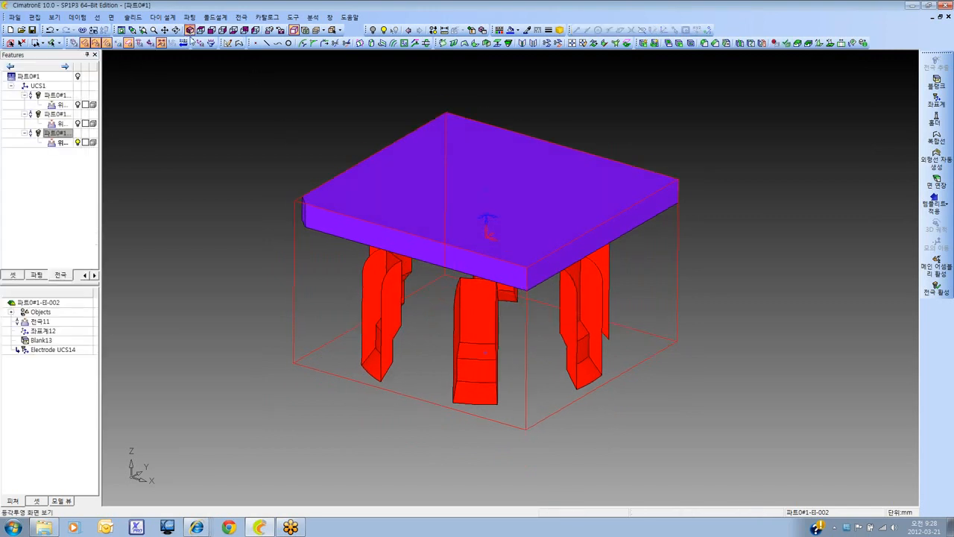
{"action": "right_click_drag", "start_coordinate": [478, 150], "coordinate": [381, 232], "text": "ctrl"}
{"action": "middle_click_drag", "start_coordinate": [381, 231], "coordinate": [365, 220], "text": "ctrl"}
{"action": "right_click_drag", "start_coordinate": [365, 220], "coordinate": [369, 214], "text": "ctrl"}
{"action": "middle_click_drag", "start_coordinate": [369, 214], "coordinate": [374, 222], "text": "ctrl"}
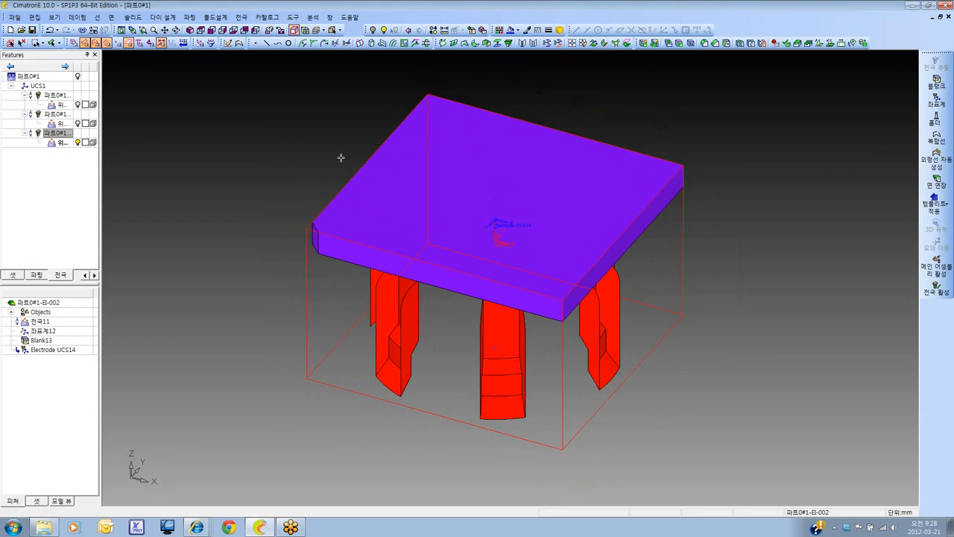
{"action": "left_click", "coordinate": [14, 17]}
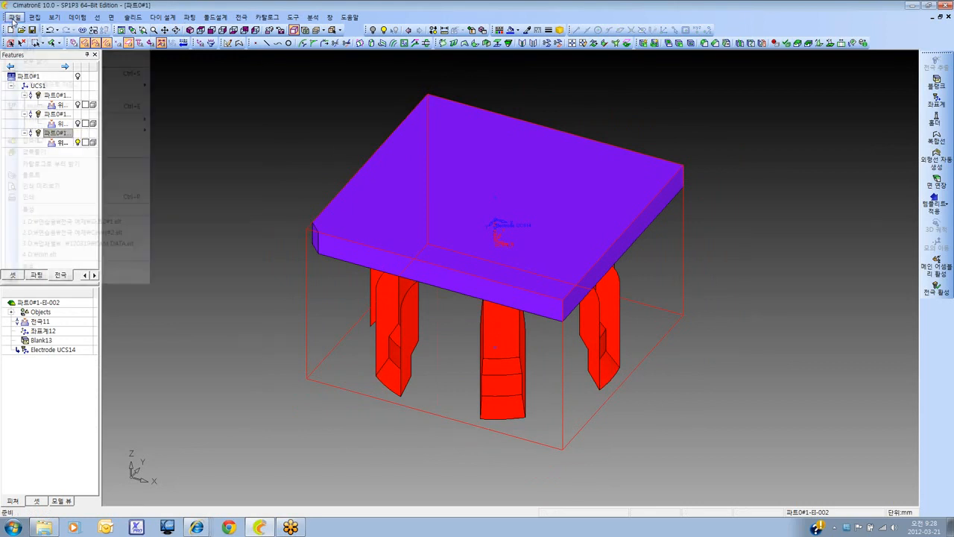
{"action": "mouse_move", "coordinate": [65, 131]}
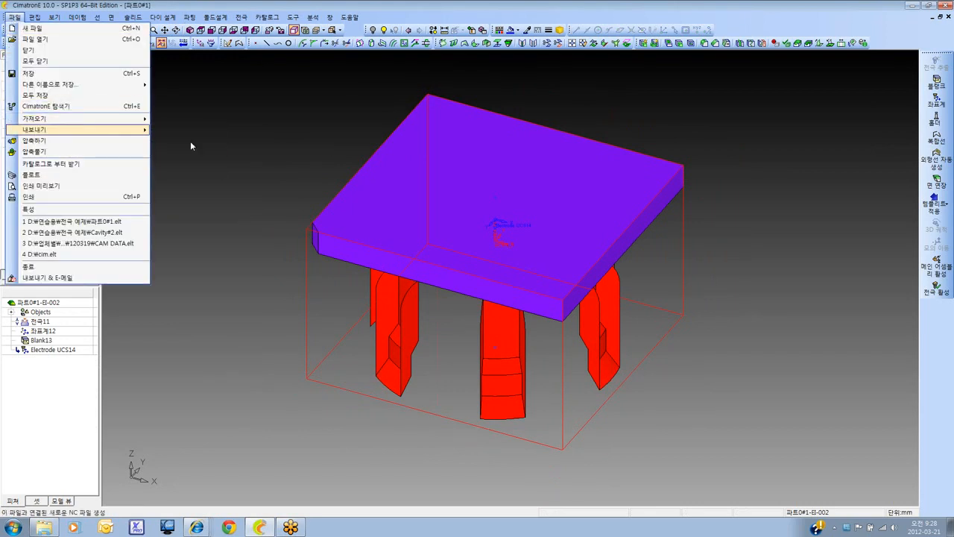
{"action": "left_click", "coordinate": [190, 140]}
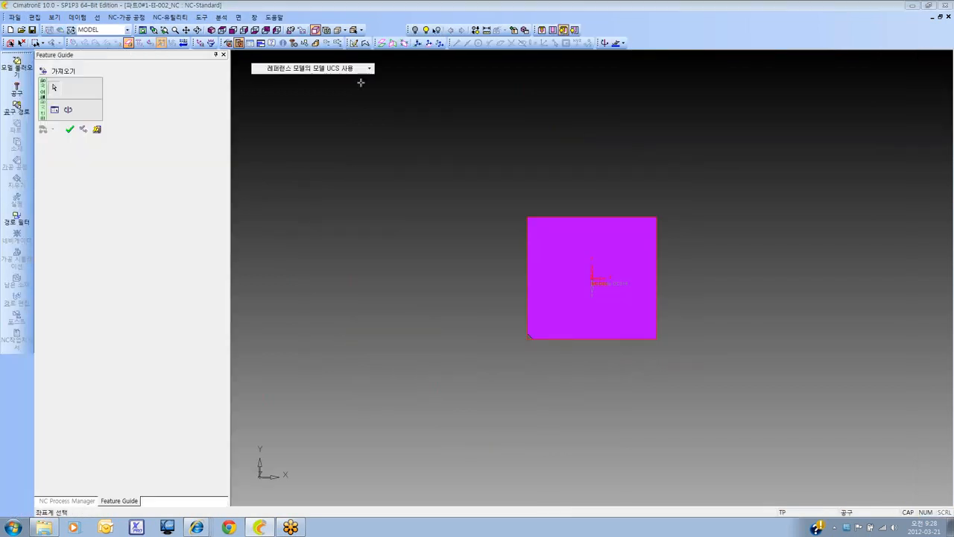
Bring the electrode into the NC file with the option to select the UCS from the reference model (레퍼런스 모델에서 UCS 선택)
{"action": "left_click", "coordinate": [358, 68]}
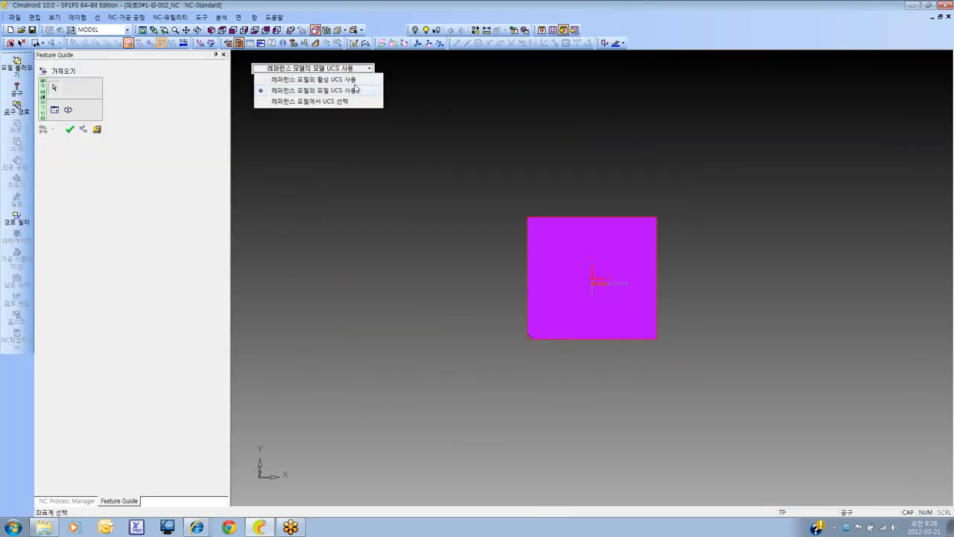
{"action": "left_click", "coordinate": [351, 99]}
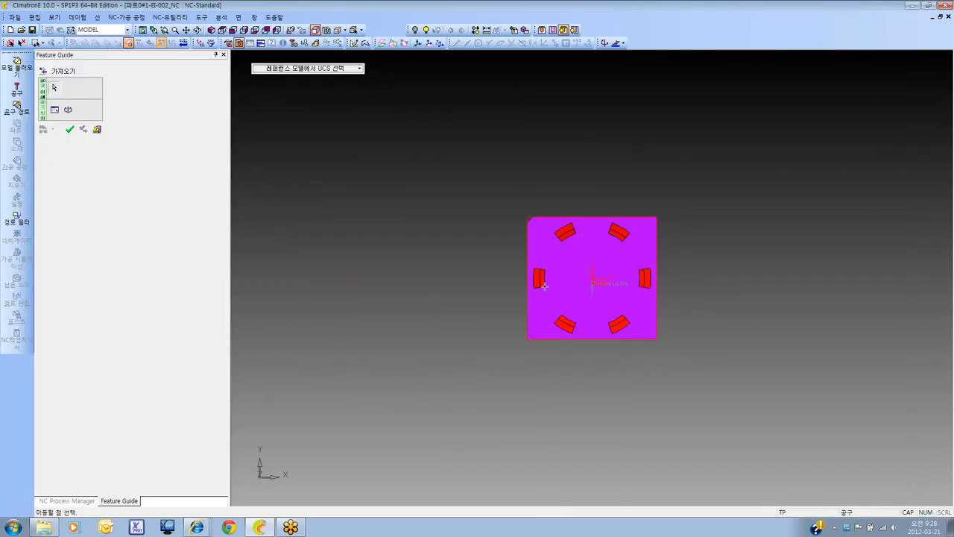
{"action": "left_click_drag", "start_coordinate": [557, 303], "coordinate": [542, 257], "text": "ctrl"}
{"action": "right_click_drag", "start_coordinate": [542, 257], "coordinate": [503, 242], "text": "ctrl"}
{"action": "middle_click_drag", "start_coordinate": [502, 242], "coordinate": [467, 247], "text": "ctrl"}
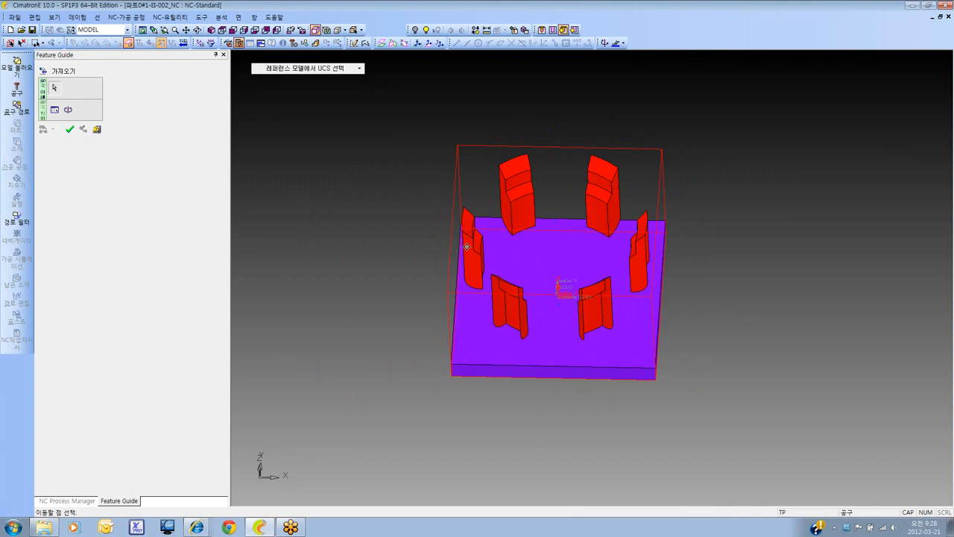
{"action": "left_click", "coordinate": [69, 129]}
Close the electrode's NC file without saving it
{"action": "left_click", "coordinate": [211, 30]}
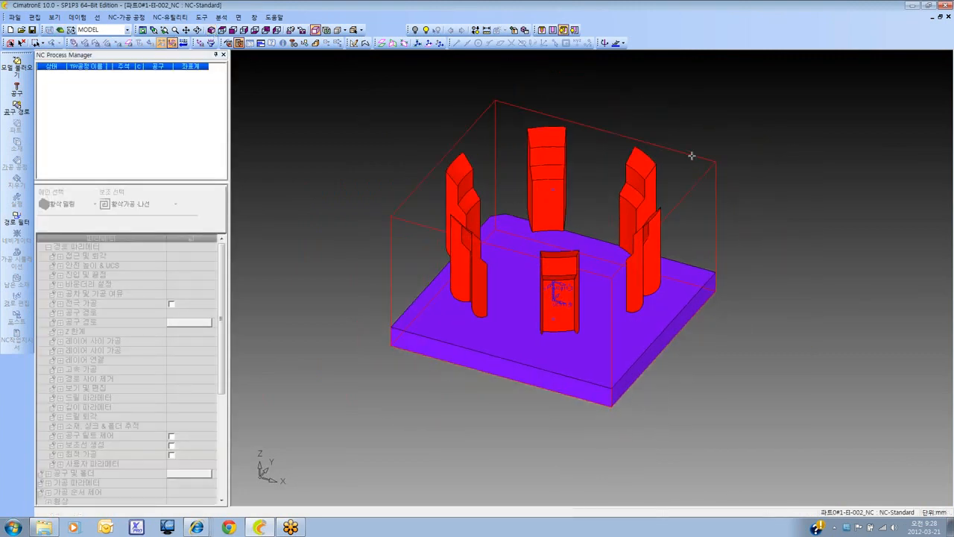
{"action": "left_click", "coordinate": [949, 17]}
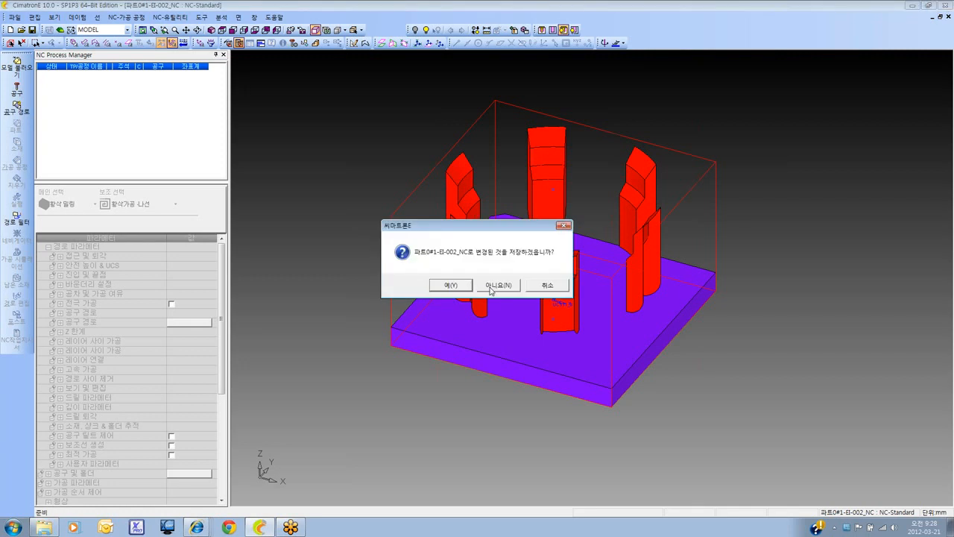
{"action": "left_click", "coordinate": [497, 284]}
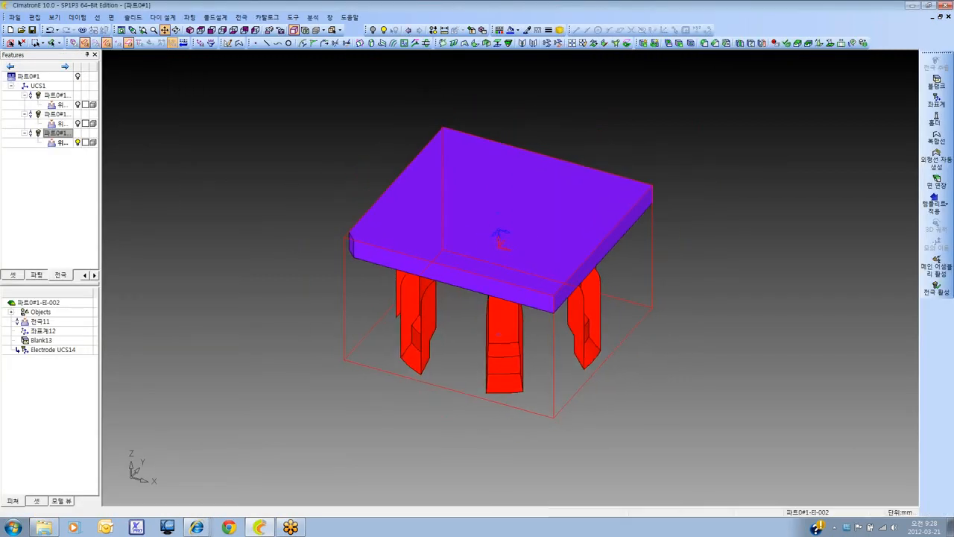
Activate the 파트0#1 assembly and generate the electrode drawing (전극 도면) of the six-slot electrode
{"action": "right_click", "coordinate": [64, 135]}
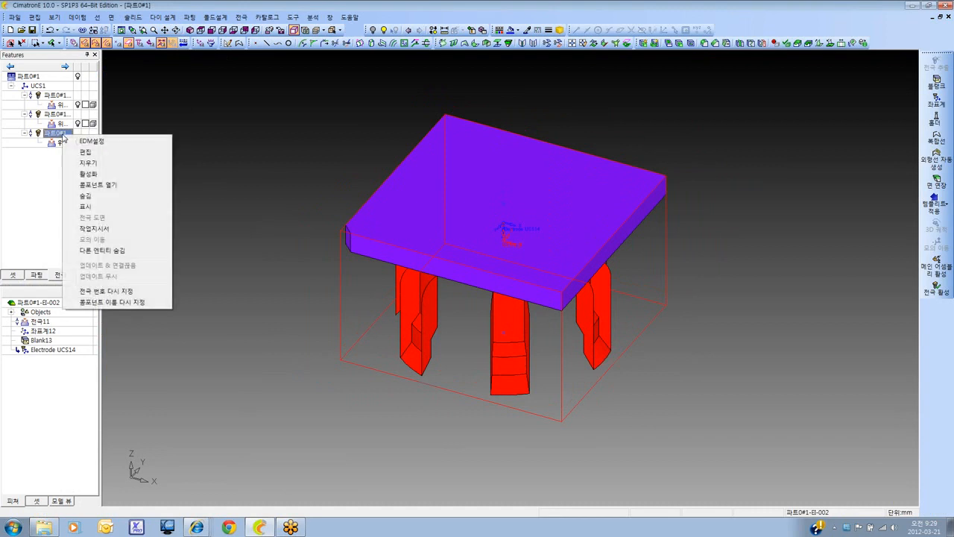
{"action": "left_click", "coordinate": [123, 96]}
{"action": "double_click", "coordinate": [57, 78]}
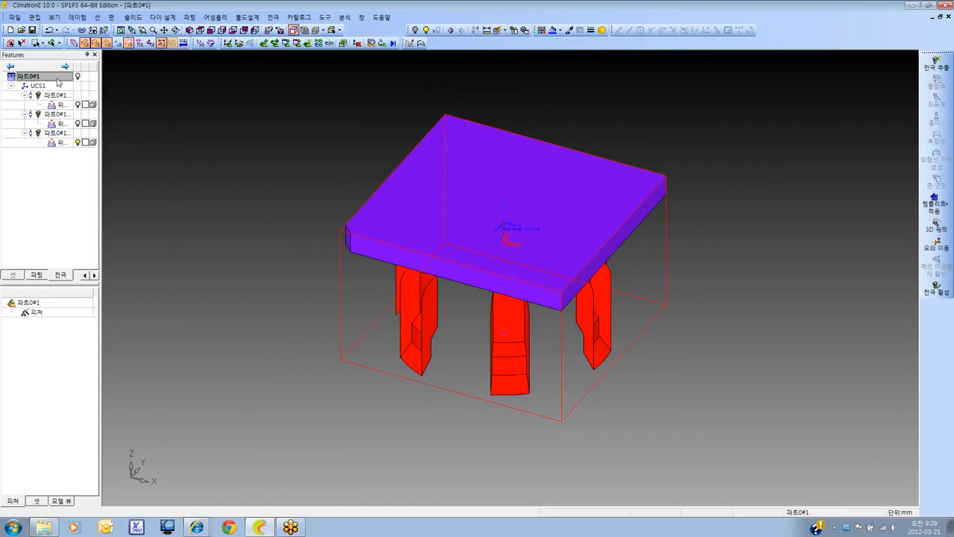
{"action": "right_click", "coordinate": [62, 133]}
{"action": "left_click", "coordinate": [104, 215]}
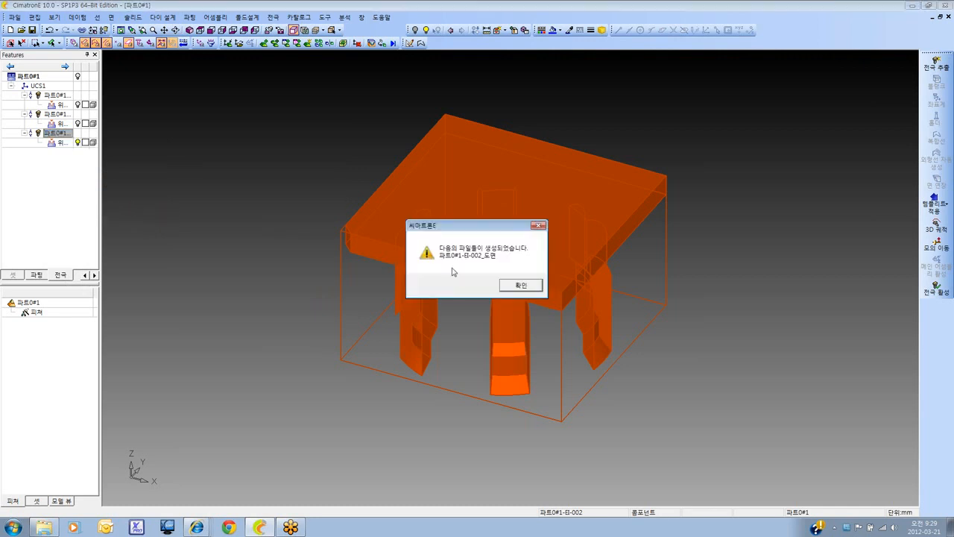
{"action": "left_click", "coordinate": [520, 286]}
Open the generated drawing file 파트0#1-EI-002_도면.elt and look over its combined sheet
{"action": "left_click", "coordinate": [21, 29]}
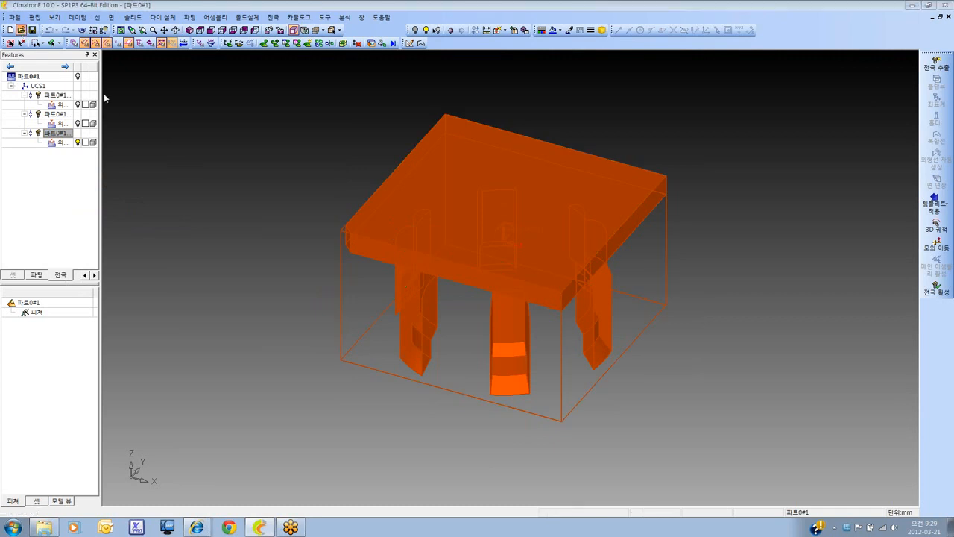
{"action": "left_click", "coordinate": [384, 288]}
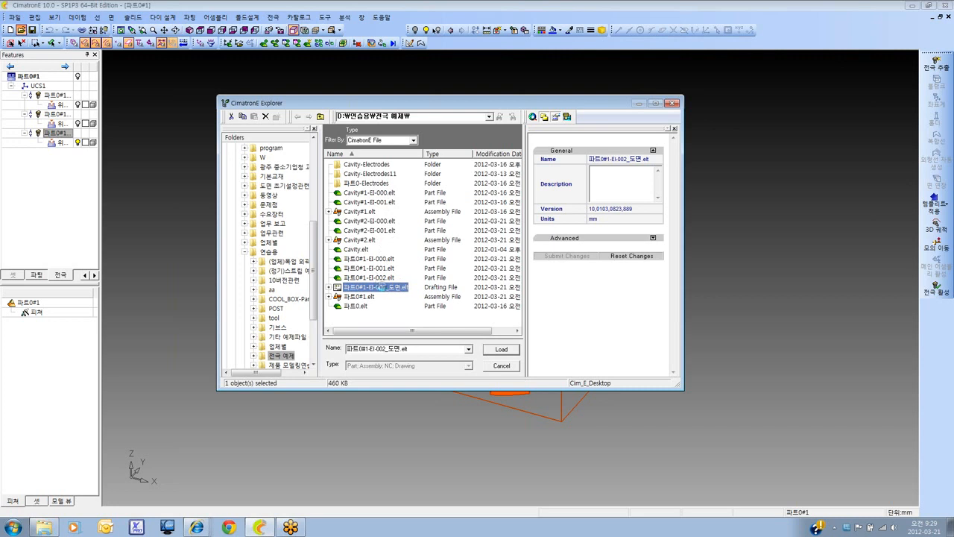
{"action": "double_click", "coordinate": [382, 287]}
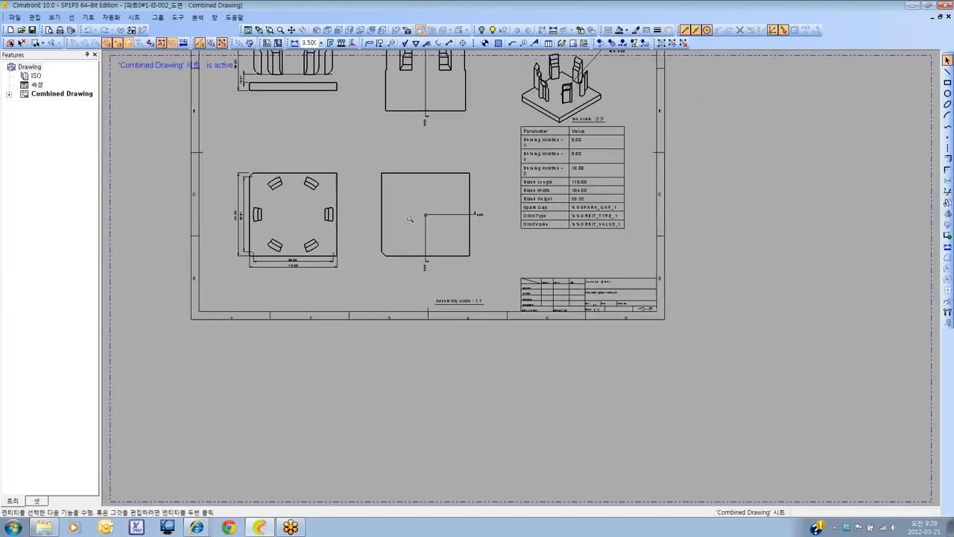
{"action": "right_click_drag", "start_coordinate": [437, 300], "coordinate": [445, 299], "text": "ctrl"}
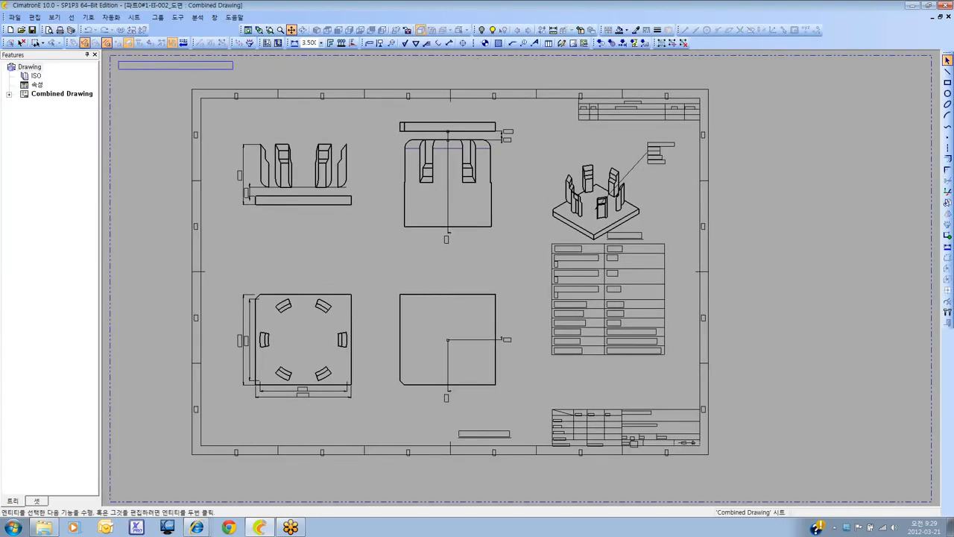
{"action": "middle_click_drag", "start_coordinate": [445, 300], "coordinate": [457, 300], "text": "ctrl"}
{"action": "right_click_drag", "start_coordinate": [456, 300], "coordinate": [463, 300], "text": "ctrl"}
{"action": "middle_click_drag", "start_coordinate": [462, 301], "coordinate": [471, 305], "text": "ctrl"}
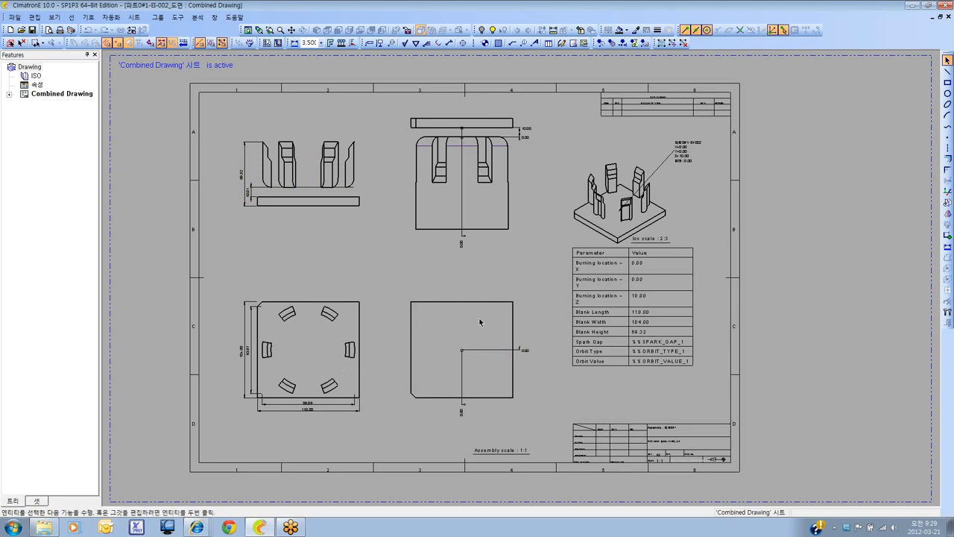
Examine the combined sheet's dimensioned views, isometric view, burning-location and blank-size table, and title block
{"action": "right_click_drag", "start_coordinate": [624, 260], "coordinate": [620, 268], "text": "ctrl"}
{"action": "middle_click_drag", "start_coordinate": [620, 269], "coordinate": [672, 314], "text": "ctrl"}
{"action": "right_click_drag", "start_coordinate": [672, 313], "coordinate": [668, 320], "text": "ctrl"}
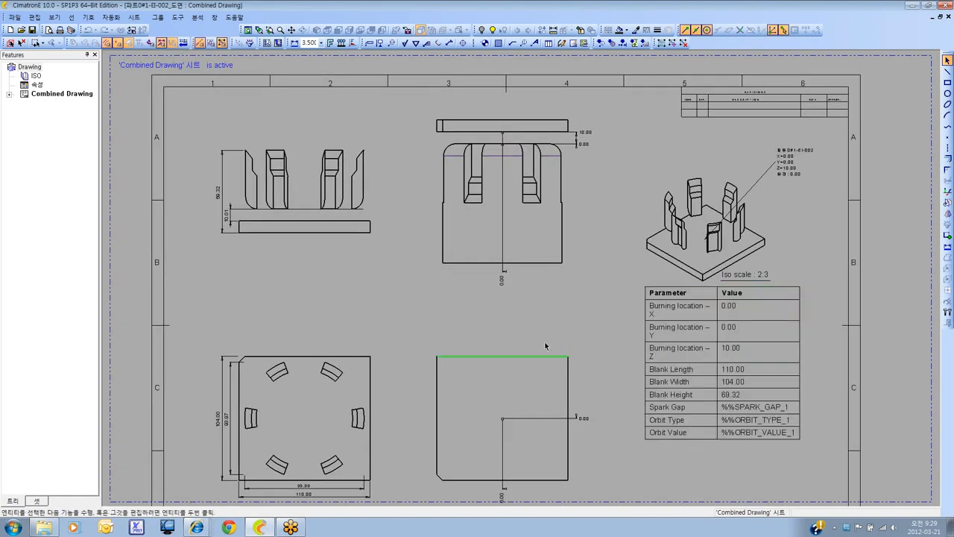
{"action": "right_click_drag", "start_coordinate": [532, 303], "coordinate": [532, 350], "text": "ctrl"}
{"action": "middle_click_drag", "start_coordinate": [531, 350], "coordinate": [525, 304], "text": "ctrl"}
{"action": "scroll", "coordinate": [590, 394], "scroll_direction": "down", "scroll_amount": 1}
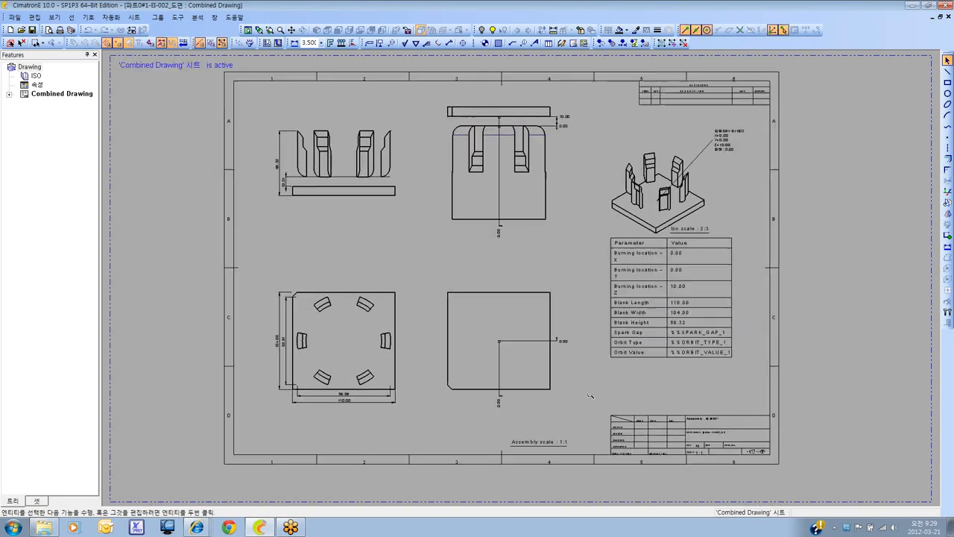
{"action": "middle_click_drag", "start_coordinate": [582, 394], "coordinate": [569, 402], "text": "ctrl"}
{"action": "scroll", "coordinate": [580, 396], "scroll_direction": "down", "scroll_amount": 1}
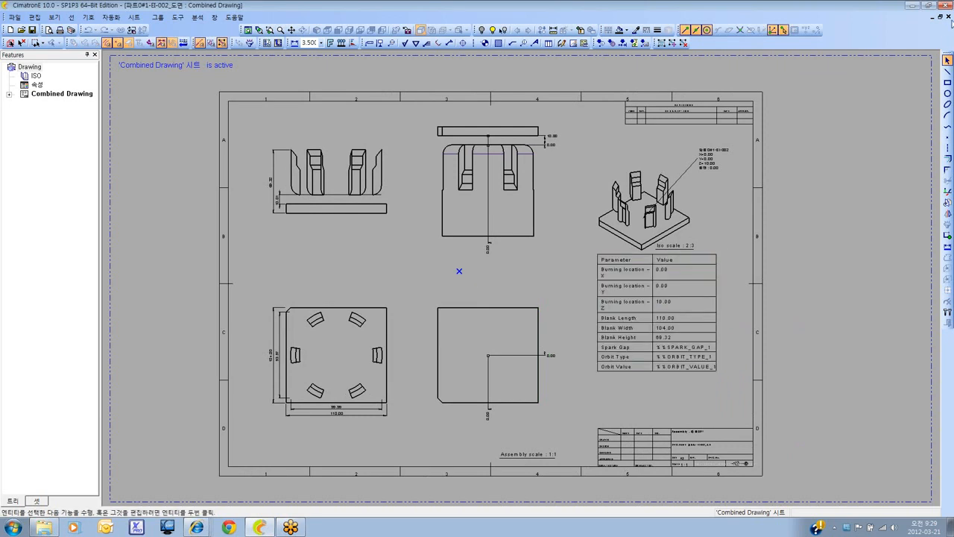
Close the electrode drawing 파트0#1-EI-002_도면 without saving its changes
{"action": "left_click", "coordinate": [949, 16]}
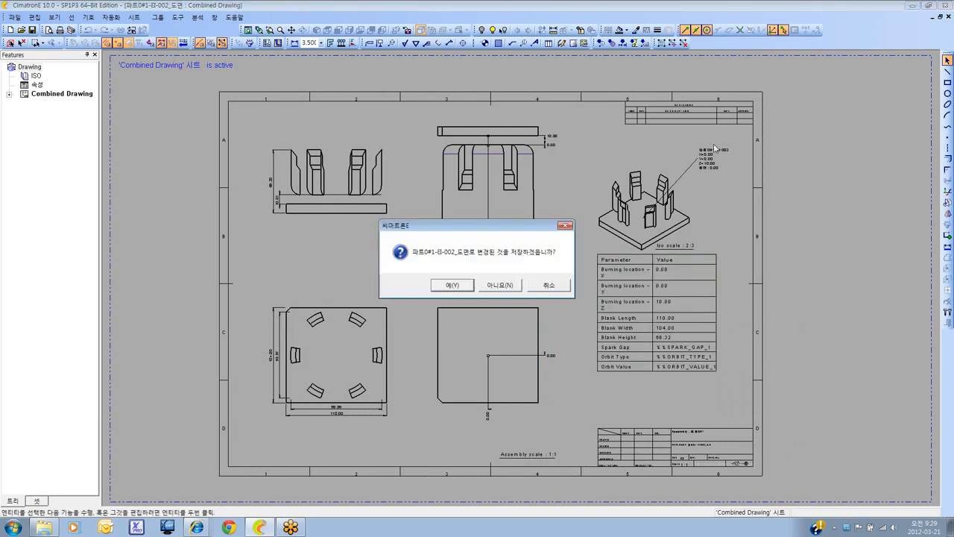
{"action": "left_click", "coordinate": [510, 285]}
Inspect the six-slot electrode and its blank in the 파트0#1 assembly from a low side angle and in the isometric view
{"action": "scroll", "coordinate": [344, 270], "scroll_direction": "up", "scroll_amount": 2}
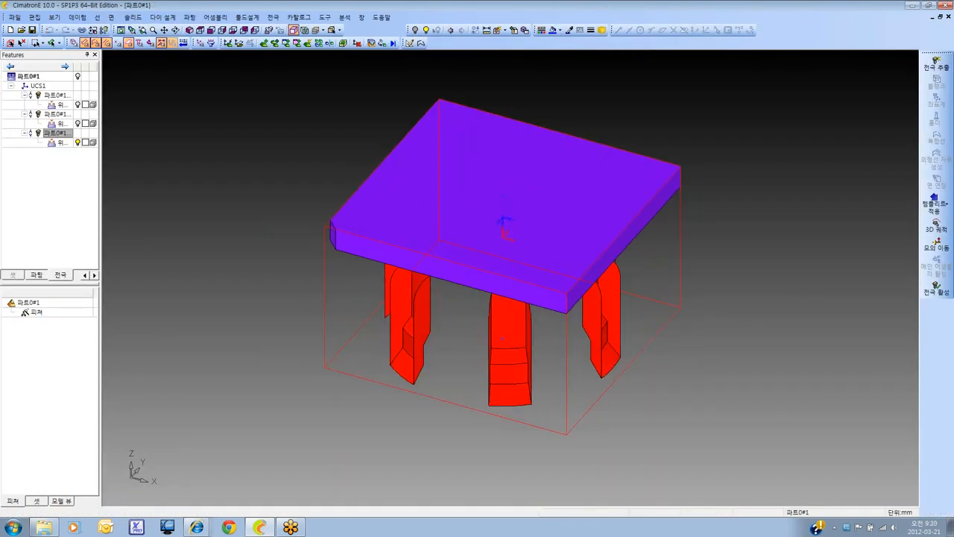
{"action": "middle_click_drag", "start_coordinate": [344, 270], "coordinate": [340, 280], "text": "ctrl"}
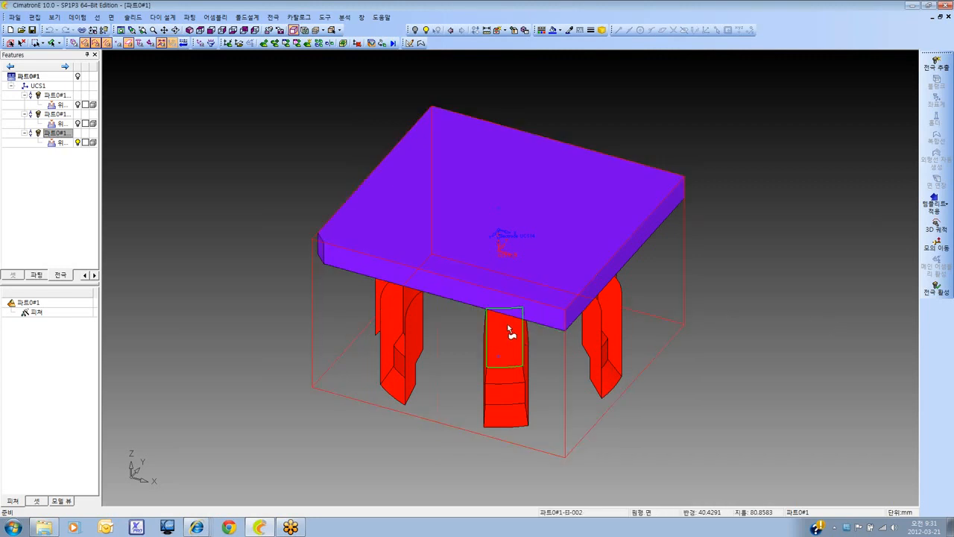
{"action": "right_click_drag", "start_coordinate": [511, 330], "coordinate": [465, 358], "text": "ctrl"}
{"action": "middle_click_drag", "start_coordinate": [465, 358], "coordinate": [470, 343], "text": "ctrl"}
{"action": "left_click_drag", "start_coordinate": [471, 343], "coordinate": [489, 313], "text": "ctrl"}
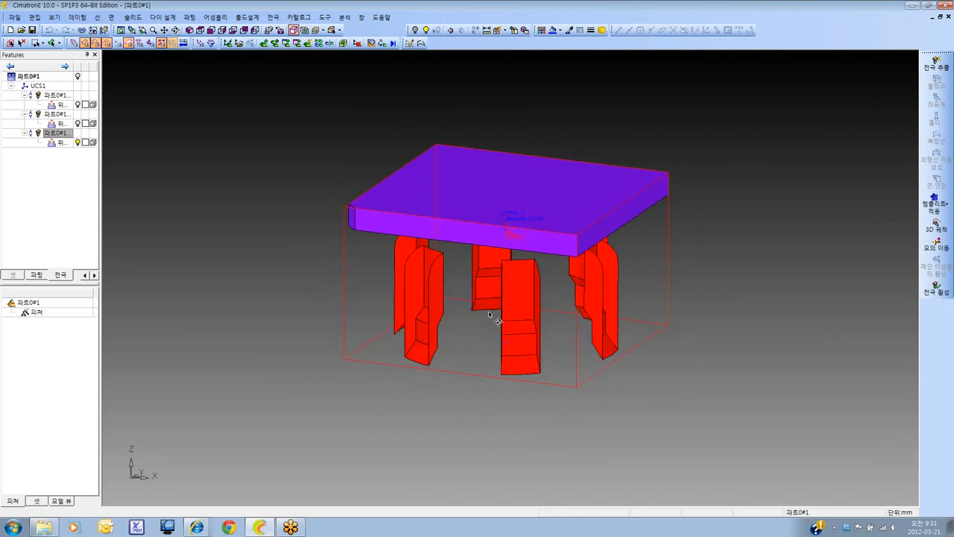
{"action": "left_click", "coordinate": [190, 30]}
{"action": "right_click_drag", "start_coordinate": [509, 160], "coordinate": [466, 240], "text": "ctrl"}
{"action": "middle_click_drag", "start_coordinate": [471, 238], "coordinate": [472, 248], "text": "ctrl"}
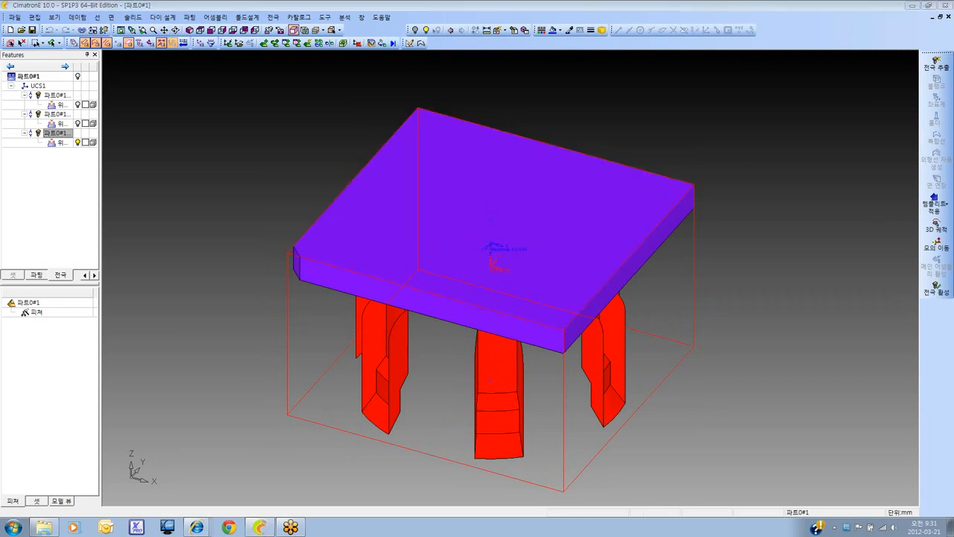